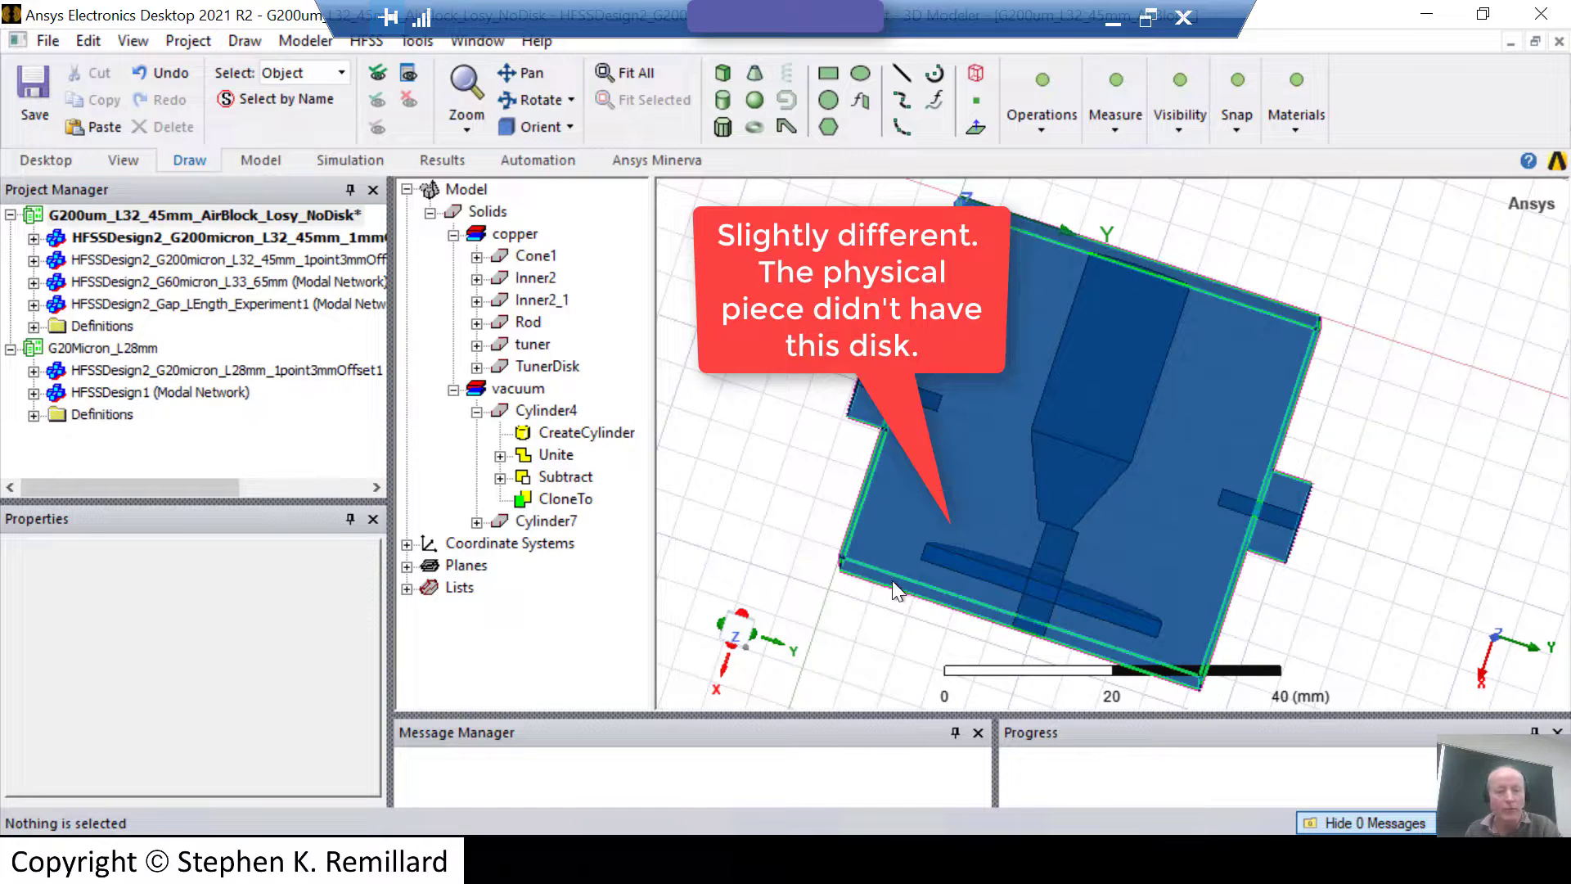
Tilt the cavity into perspective and show the PerfectH symmetry boundary Sym1 under Boundaries.
{"action": "left_click_drag", "start_coordinate": [872, 581], "coordinate": [996, 478], "text": "alt"}
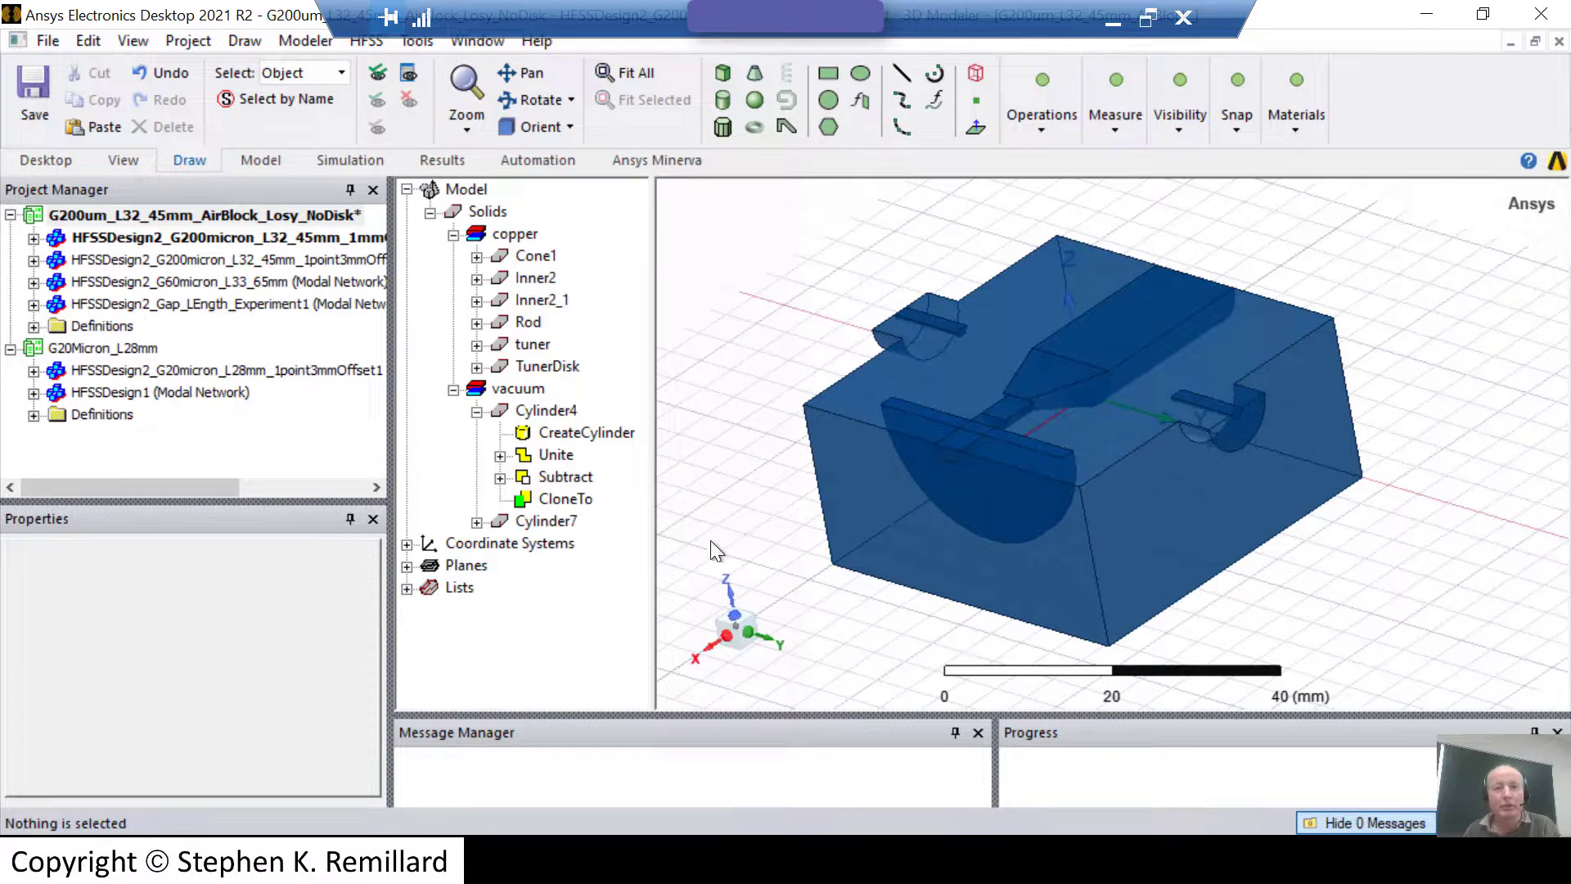
{"action": "left_click", "coordinate": [33, 237]}
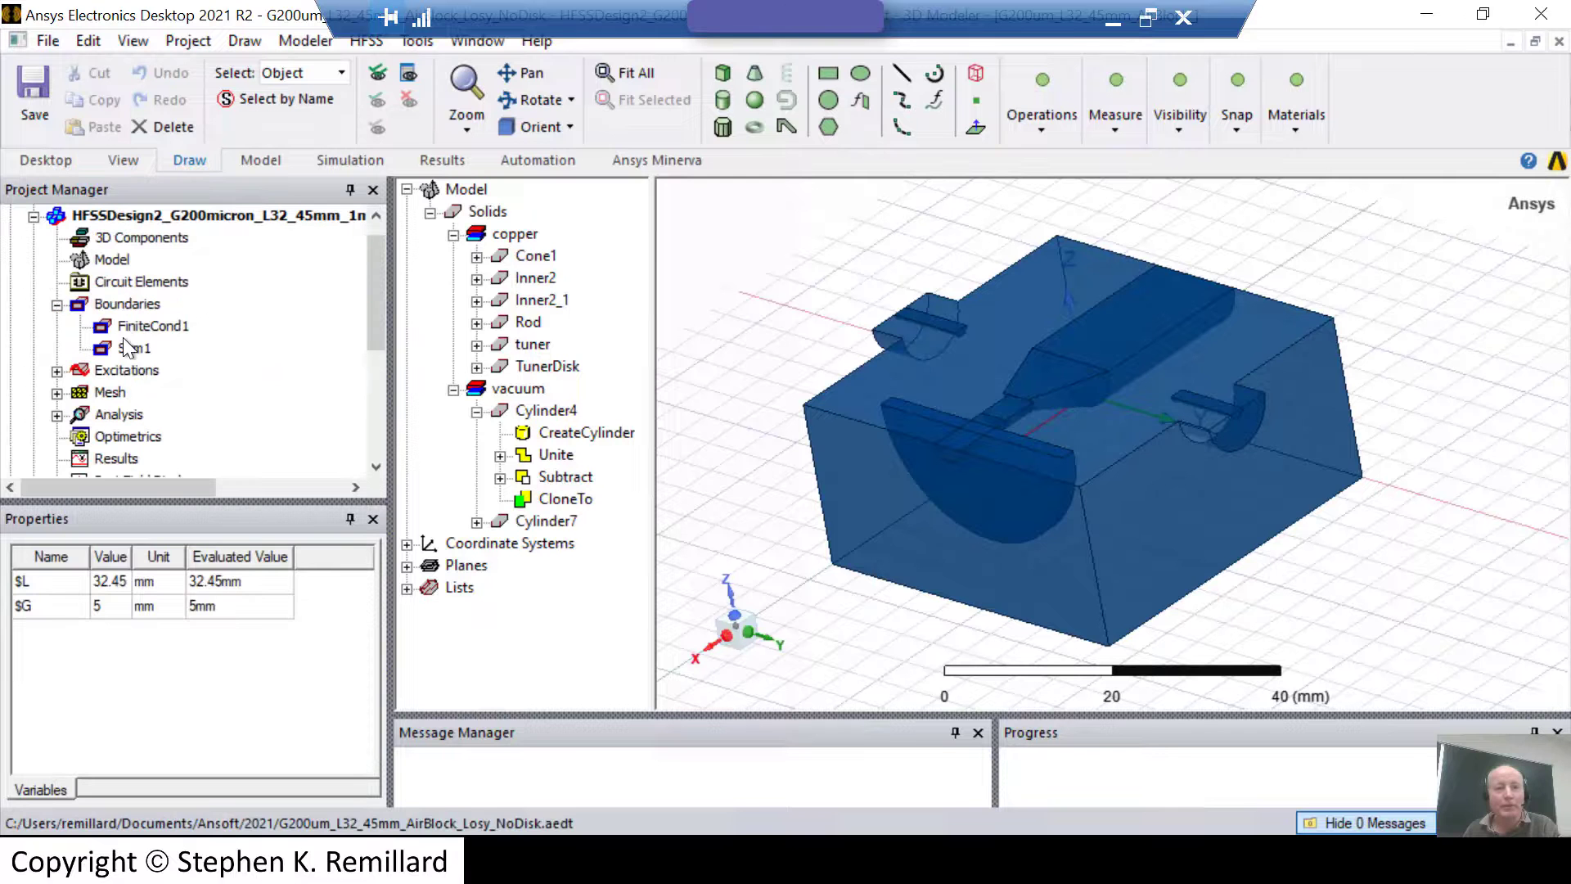
{"action": "left_click", "coordinate": [130, 350]}
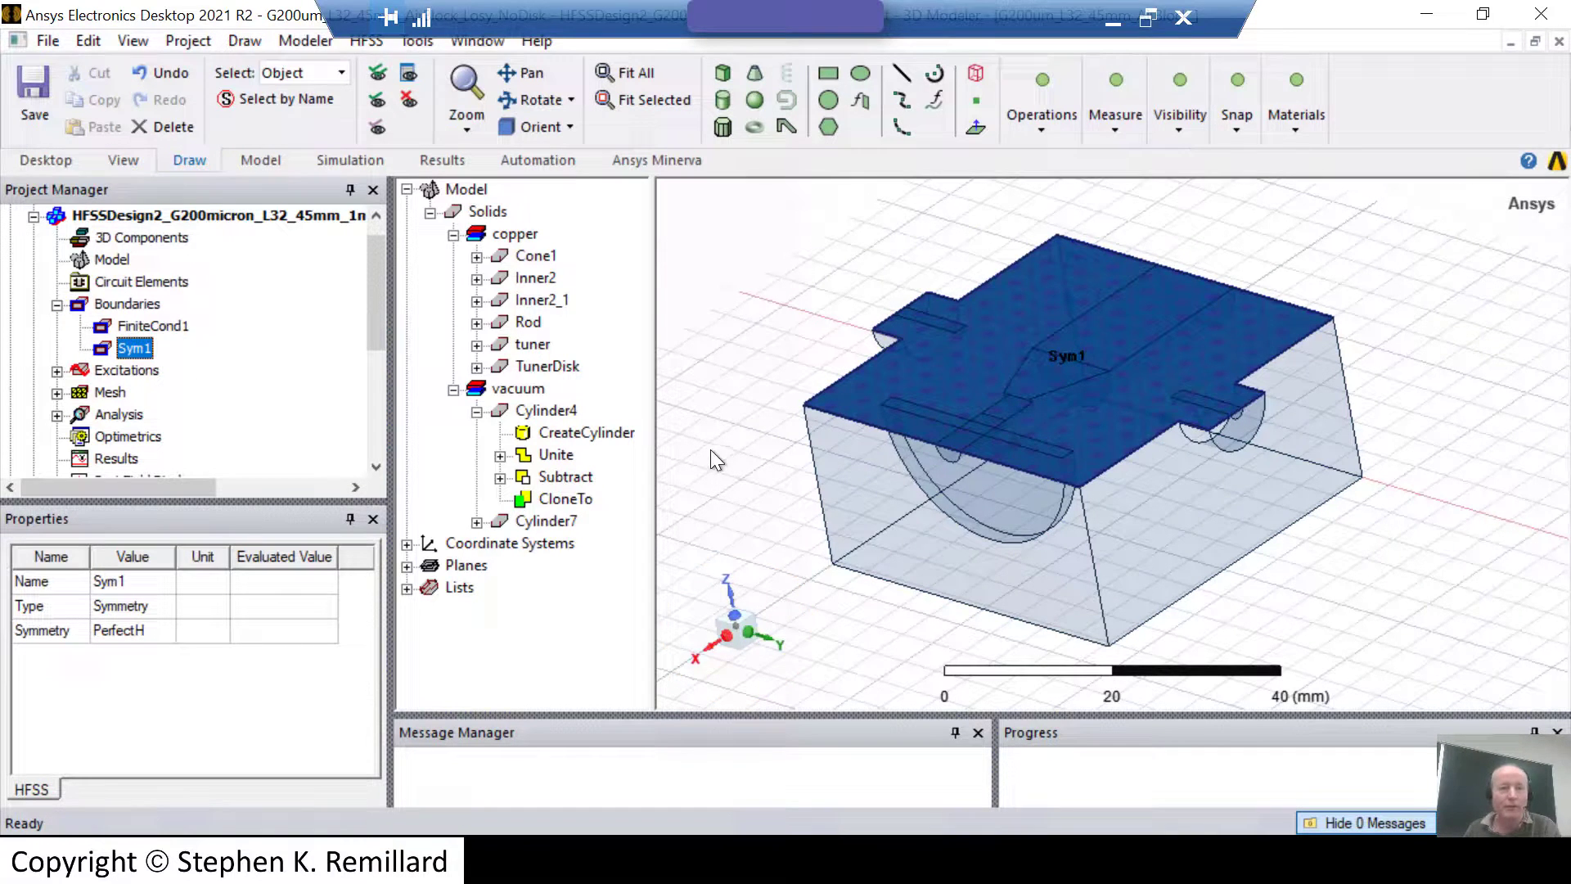
Rotate and zoom in on the rod tip, selecting Cylinder7 to inspect the gap to the tuner bar.
{"action": "left_click", "coordinate": [57, 304]}
{"action": "left_click", "coordinate": [761, 435]}
{"action": "left_click_drag", "start_coordinate": [761, 435], "coordinate": [788, 558], "text": "alt"}
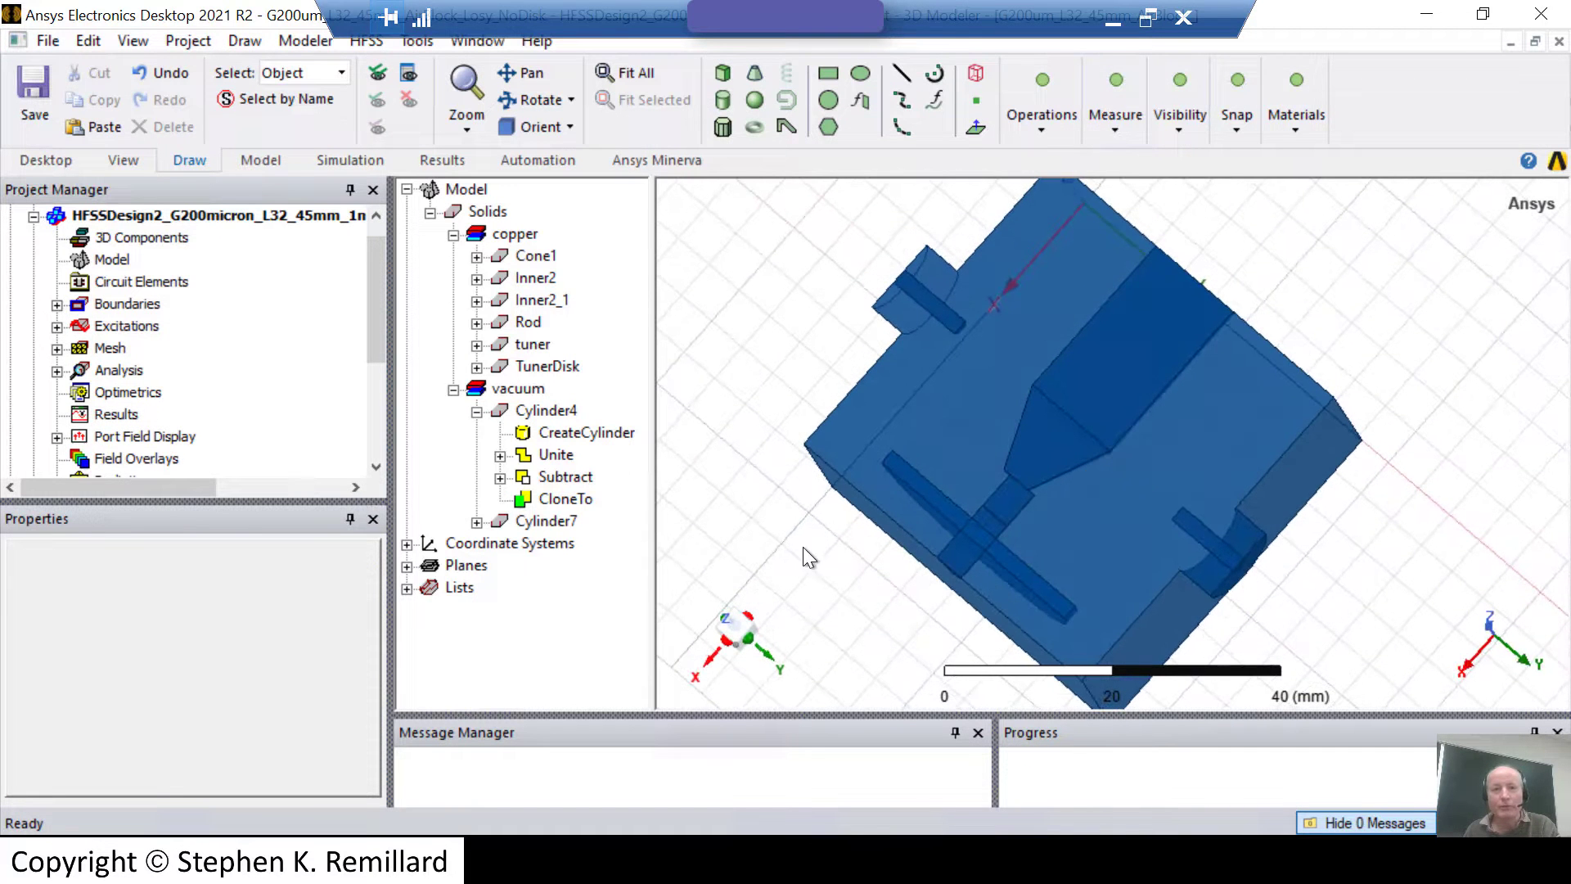
{"action": "left_click", "coordinate": [737, 544]}
{"action": "scroll", "coordinate": [1019, 502], "scroll_direction": "up", "scroll_amount": 3}
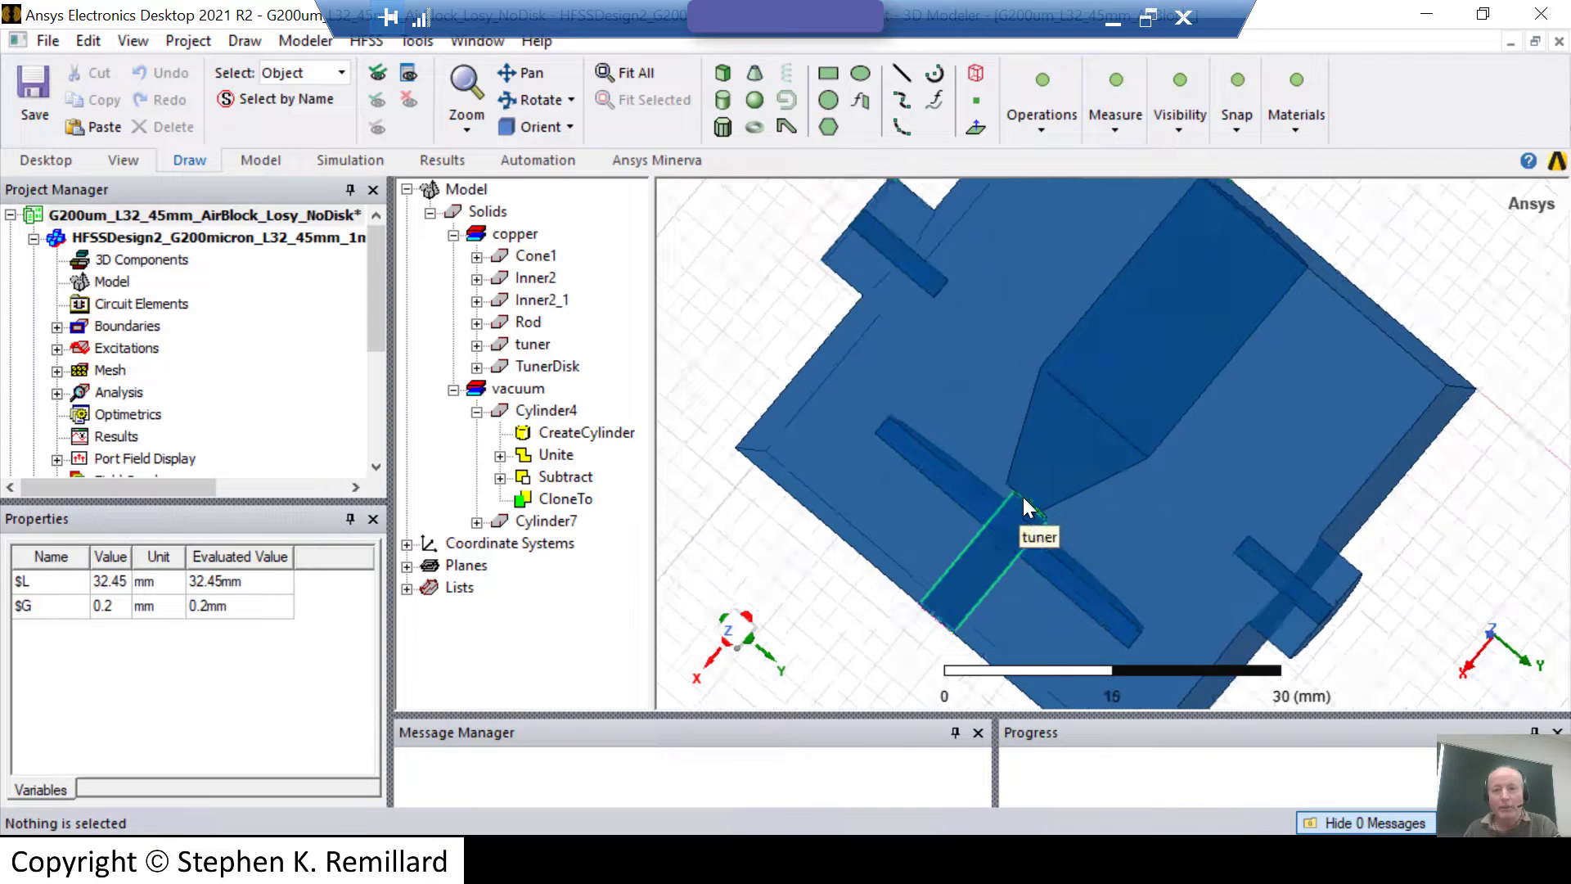
{"action": "scroll", "coordinate": [1031, 504], "scroll_direction": "up", "scroll_amount": 5}
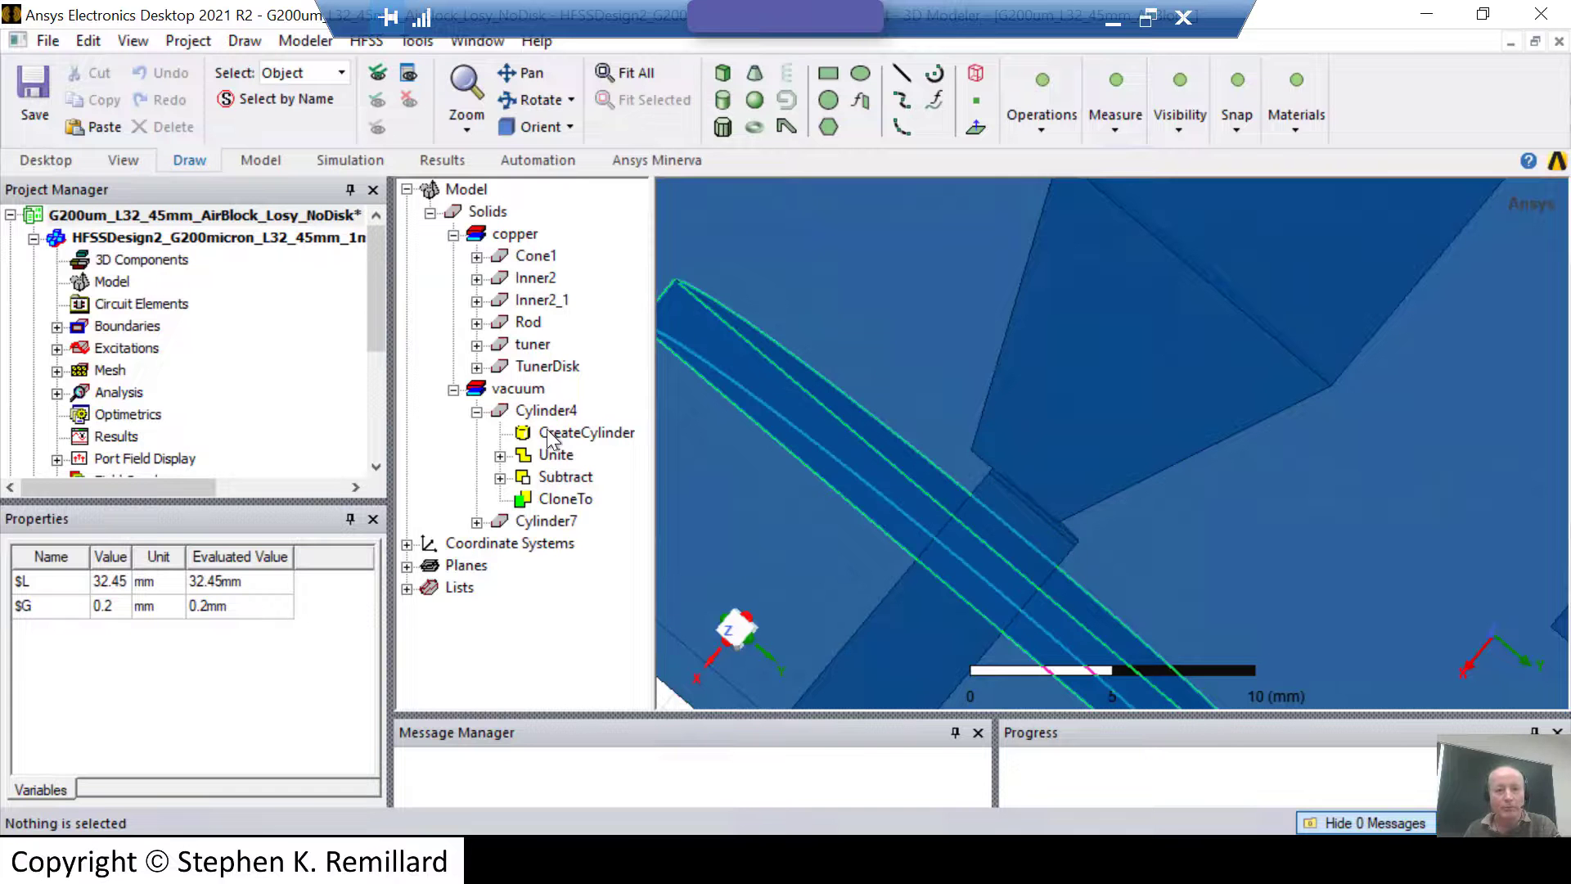
{"action": "left_click", "coordinate": [558, 527]}
{"action": "left_click_drag", "start_coordinate": [1097, 540], "coordinate": [1072, 512], "text": "alt"}
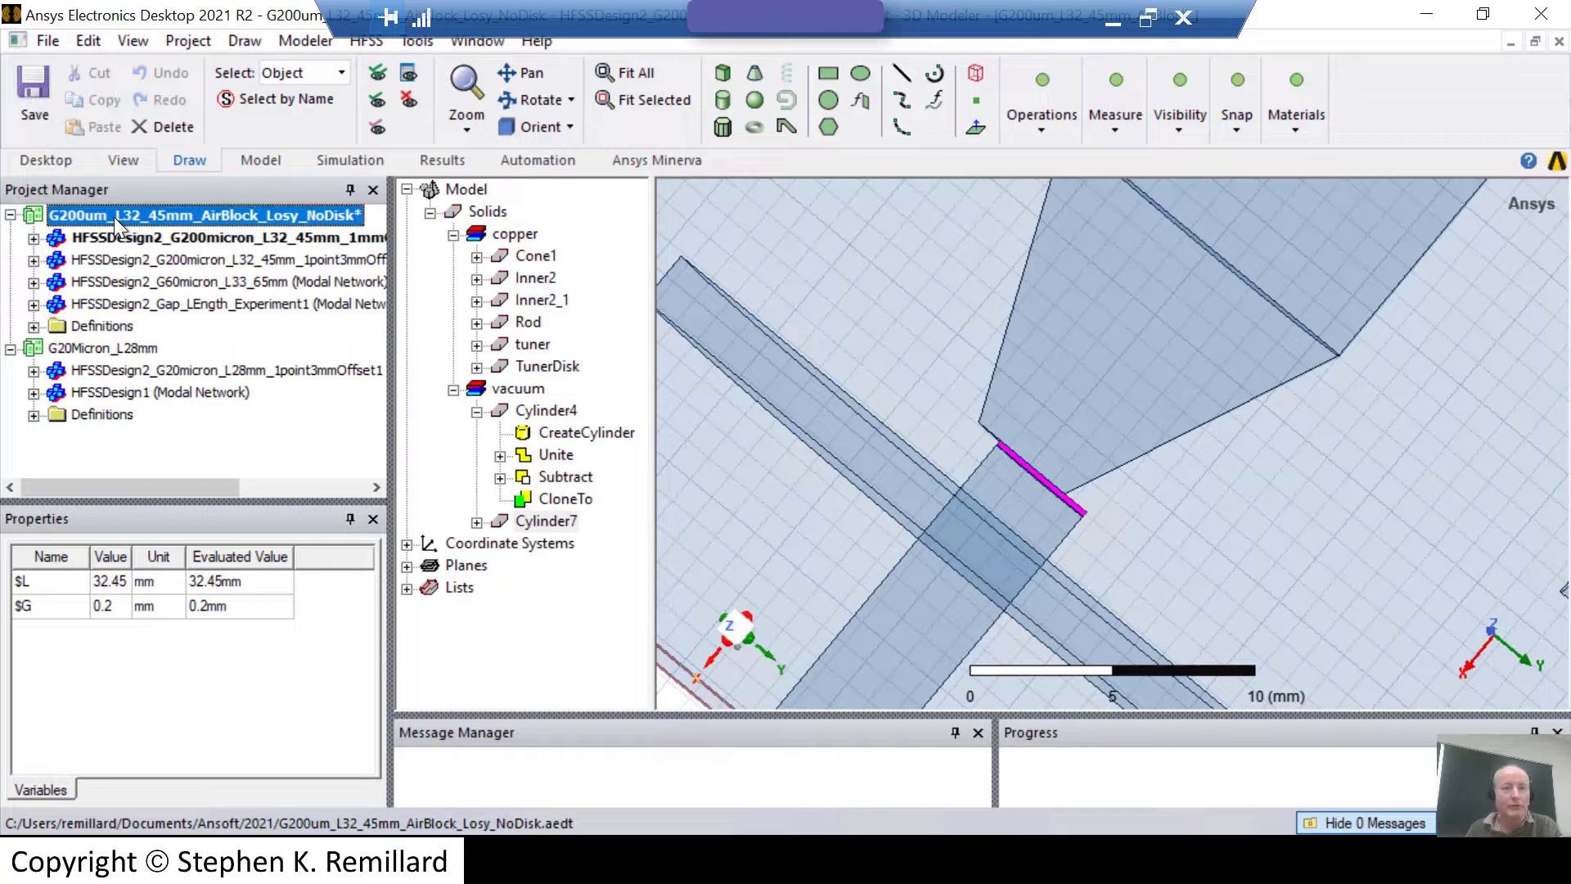
Switch to the G200um project's 1mmOffset design and select its Gap vacuum solid.
{"action": "left_click", "coordinate": [81, 348]}
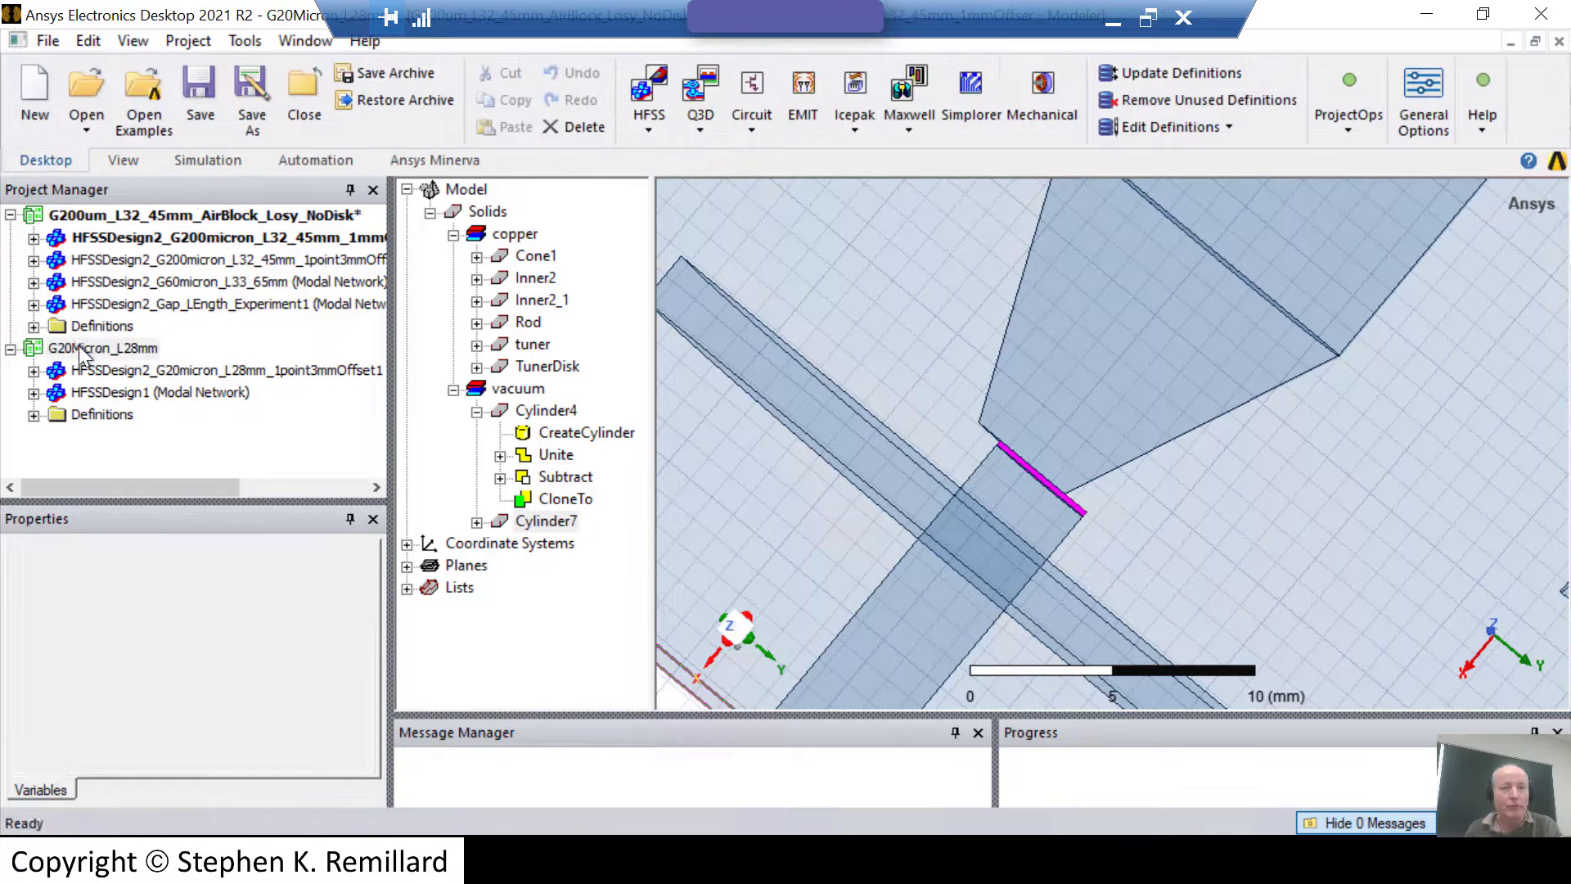
{"action": "left_click", "coordinate": [90, 212]}
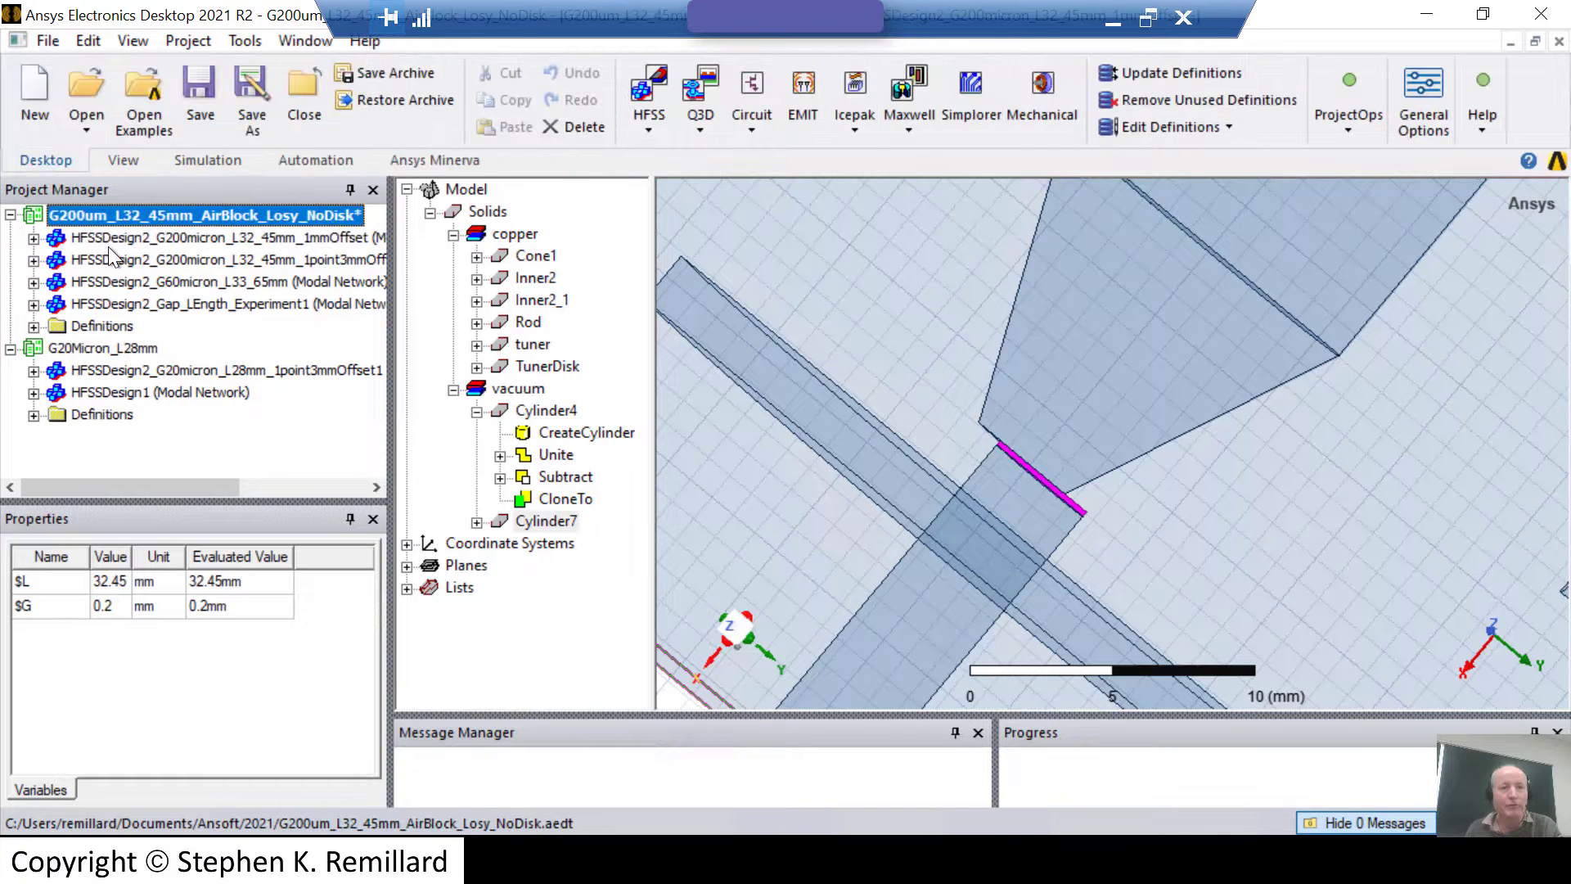
{"action": "left_click", "coordinate": [106, 238]}
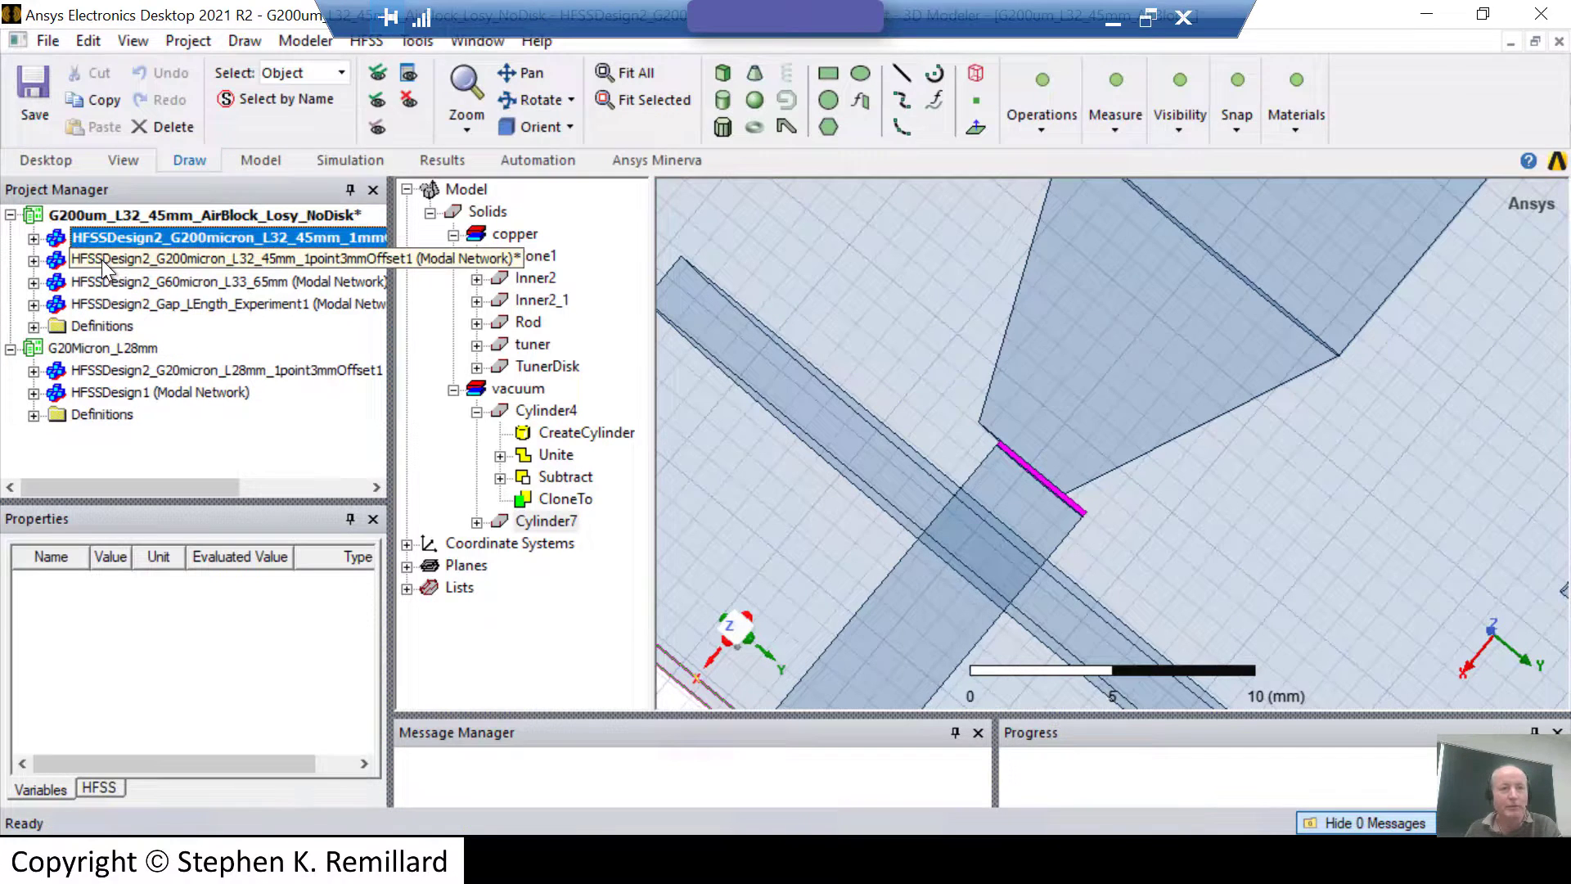
{"action": "left_click", "coordinate": [95, 213]}
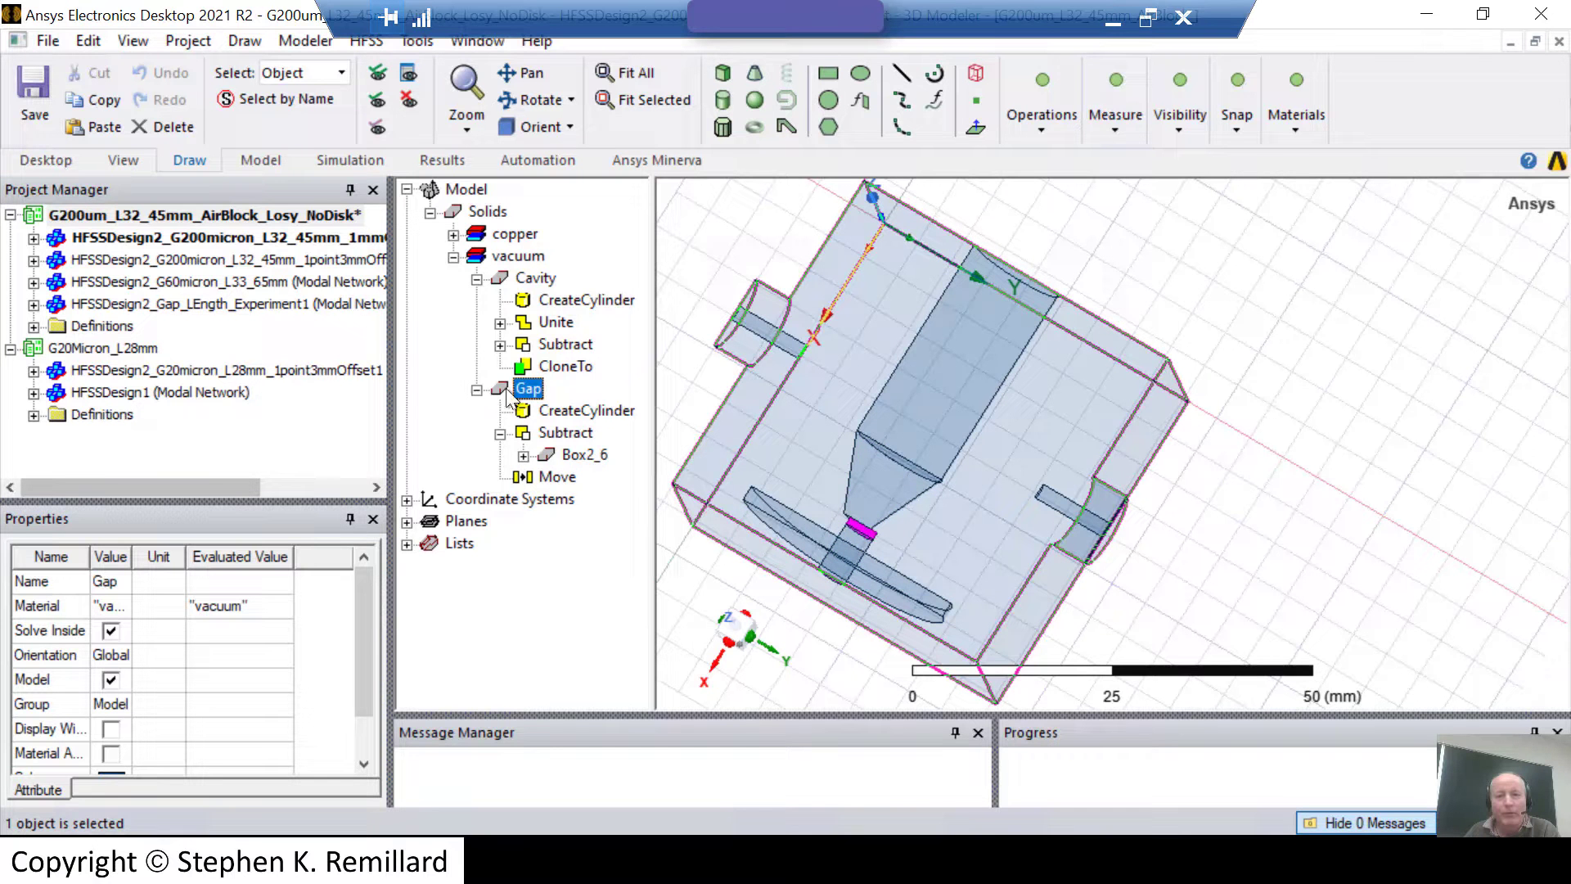
Check the Gap's CreateCylinder parameters, zoom on the gap, and confirm $L 38 mm, $G 1 mm.
{"action": "left_click", "coordinate": [522, 413]}
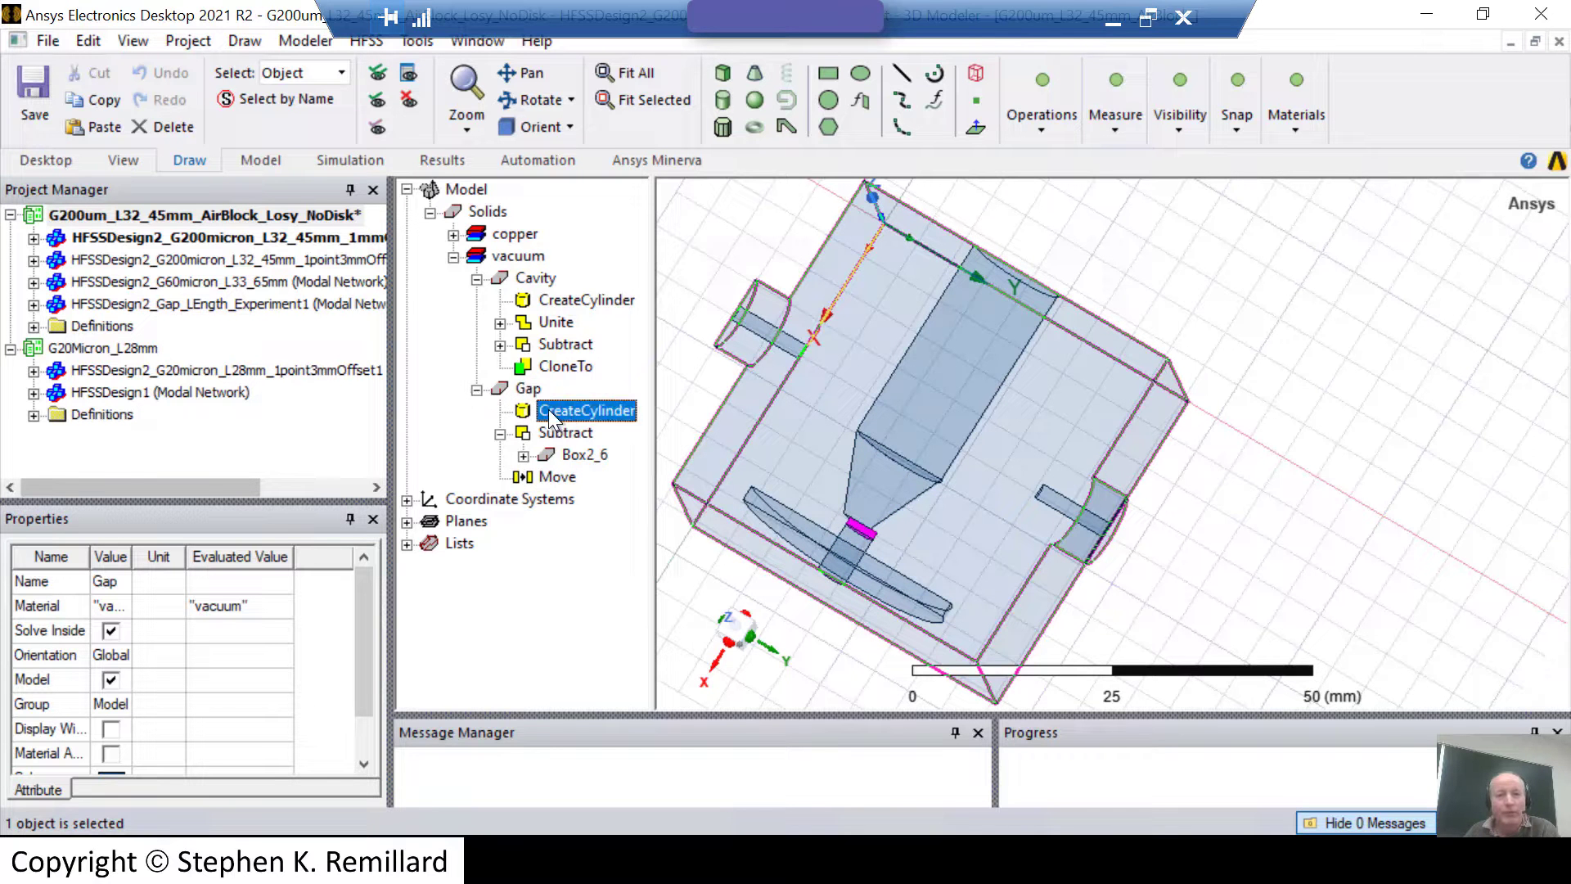
{"action": "double_click", "coordinate": [530, 411]}
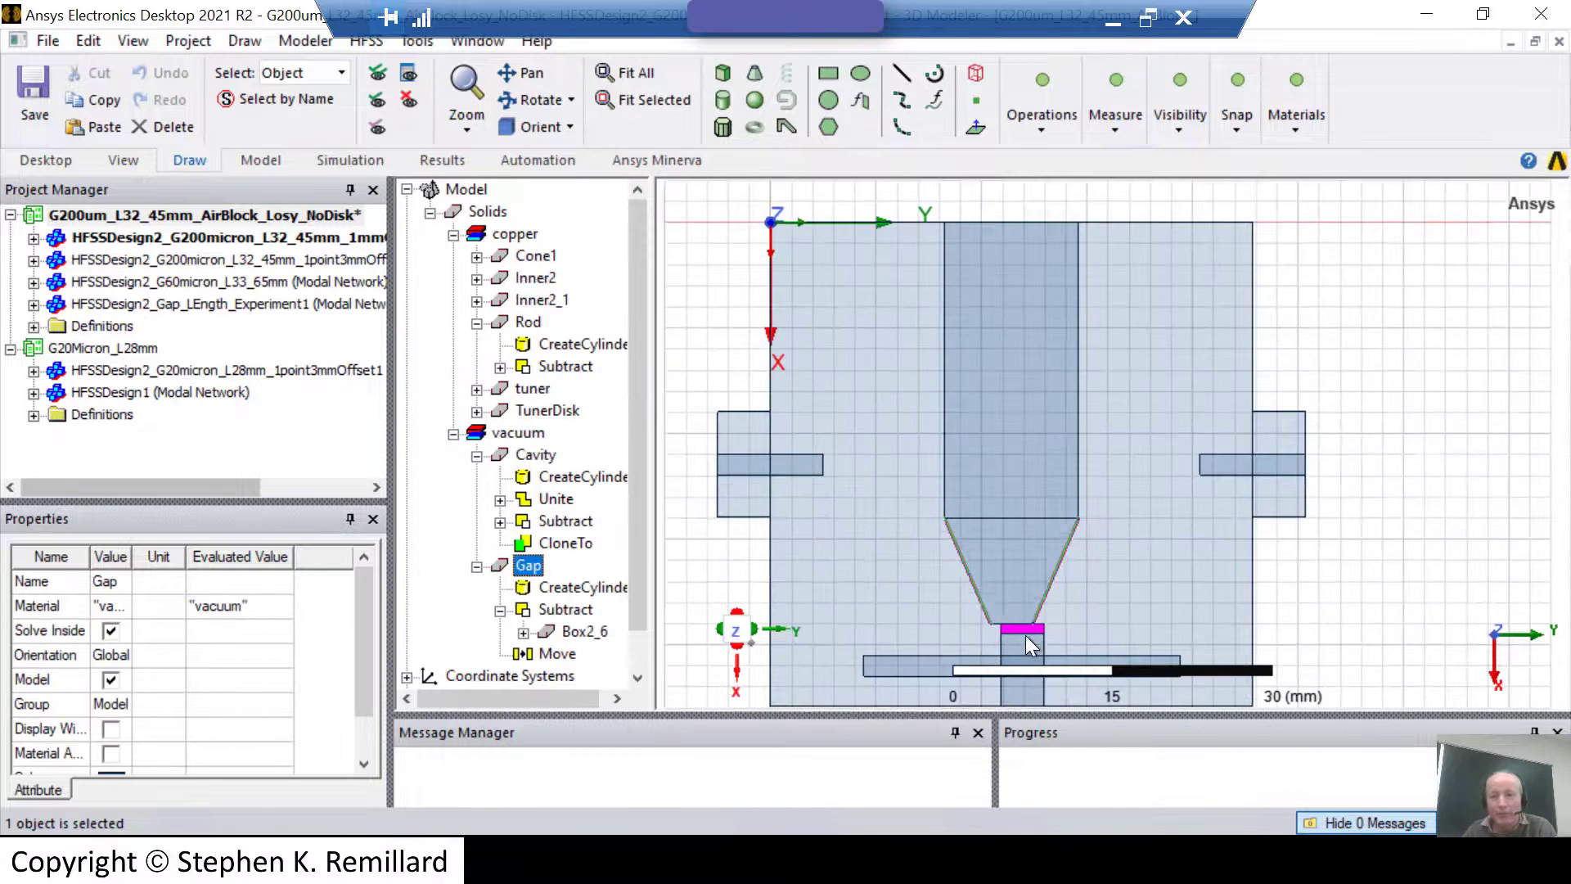
{"action": "scroll", "coordinate": [1025, 635], "scroll_direction": "up", "scroll_amount": 6}
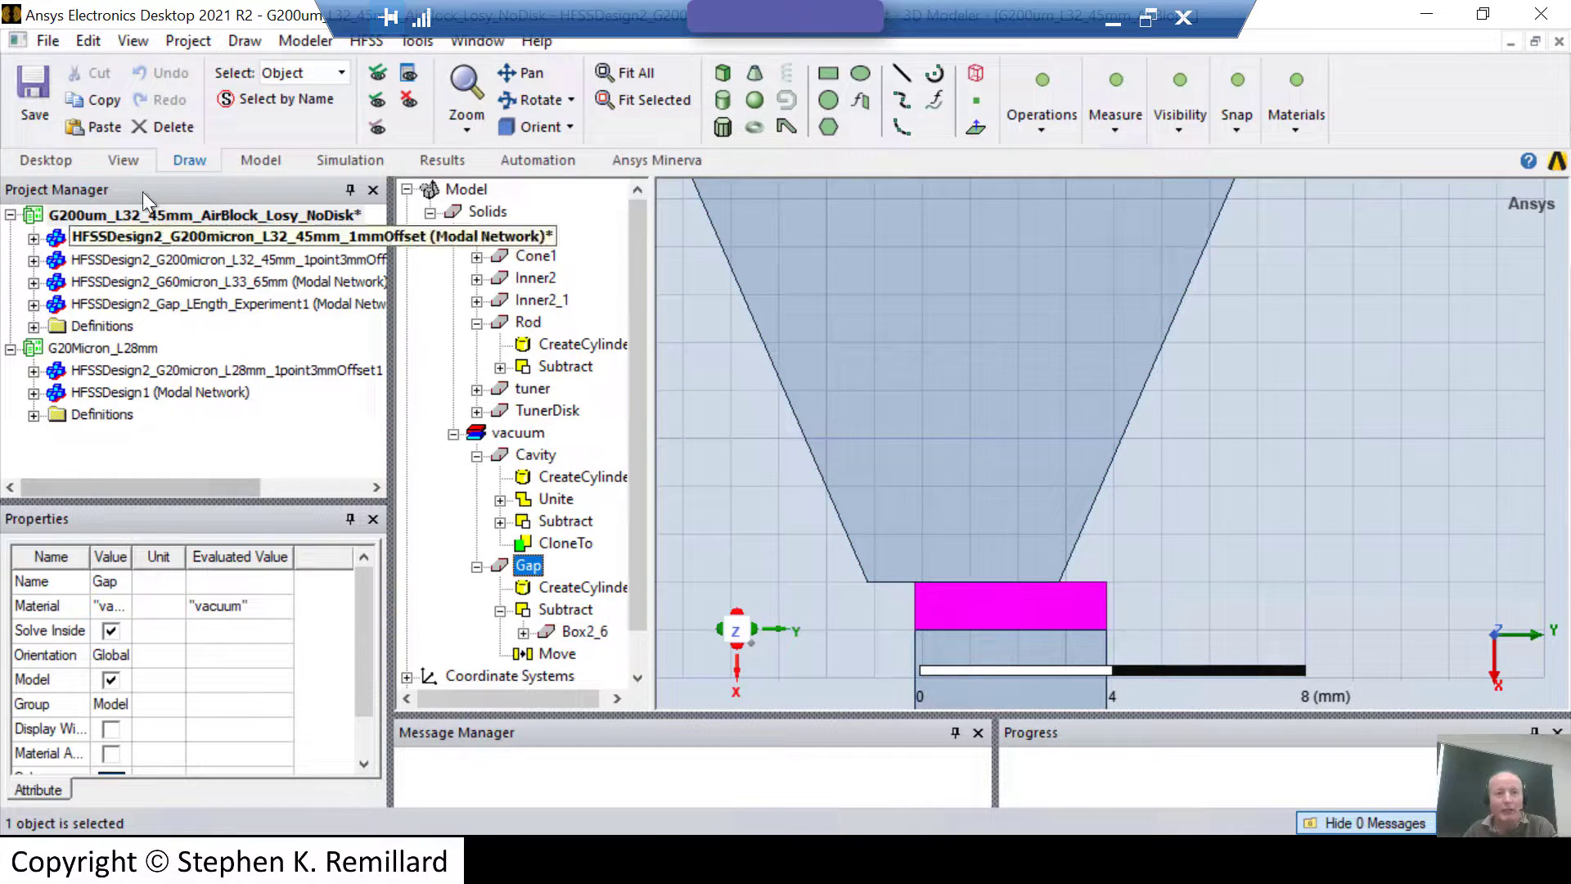
{"action": "left_click", "coordinate": [75, 214]}
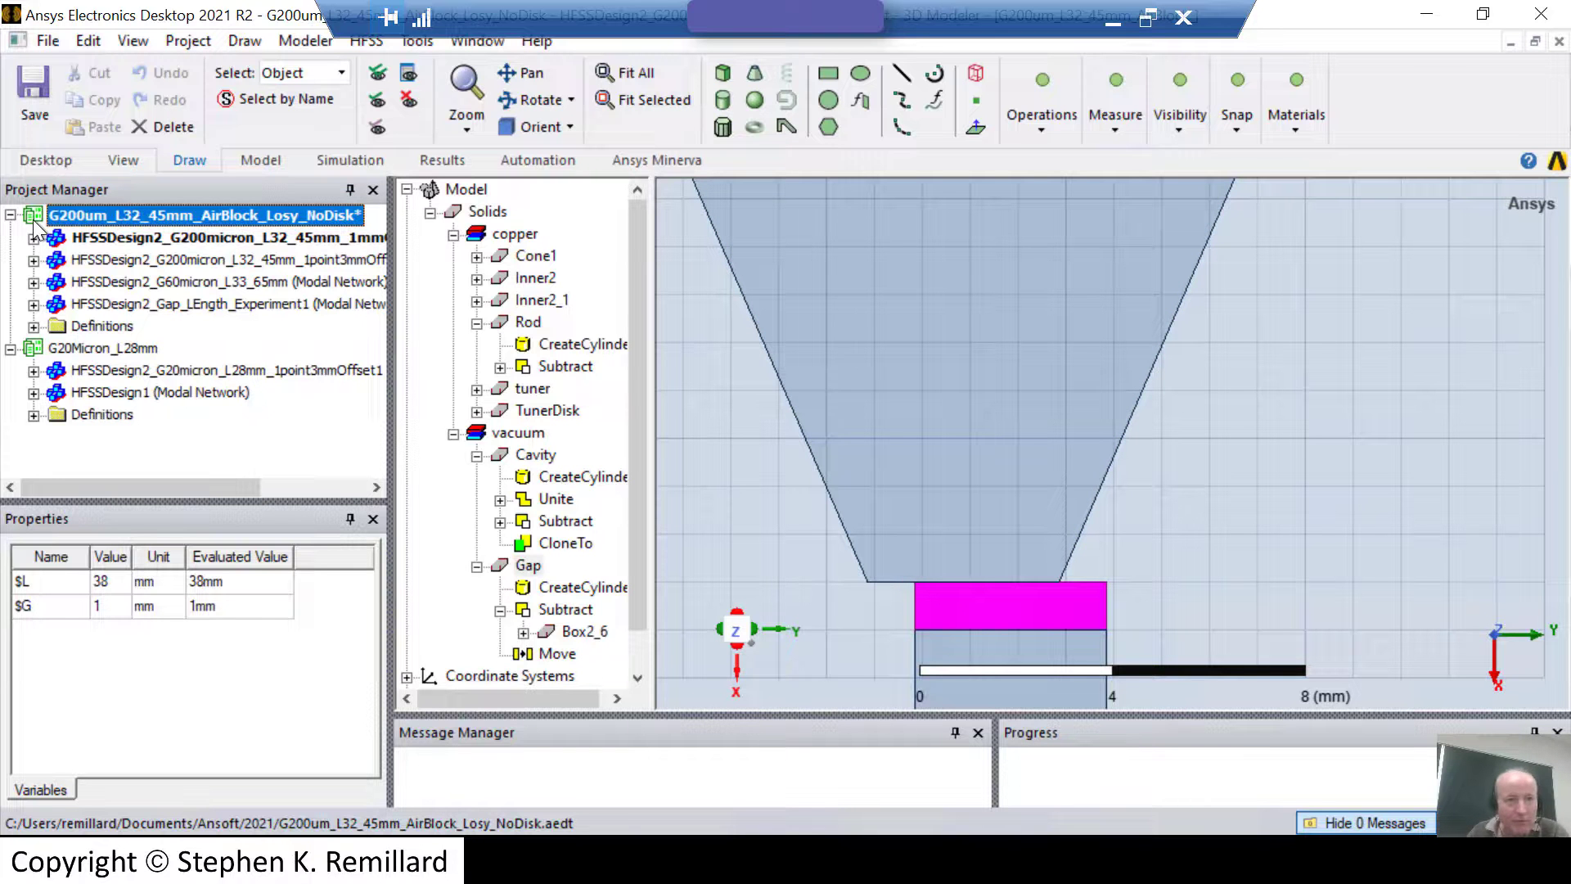
{"action": "left_click", "coordinate": [96, 347]}
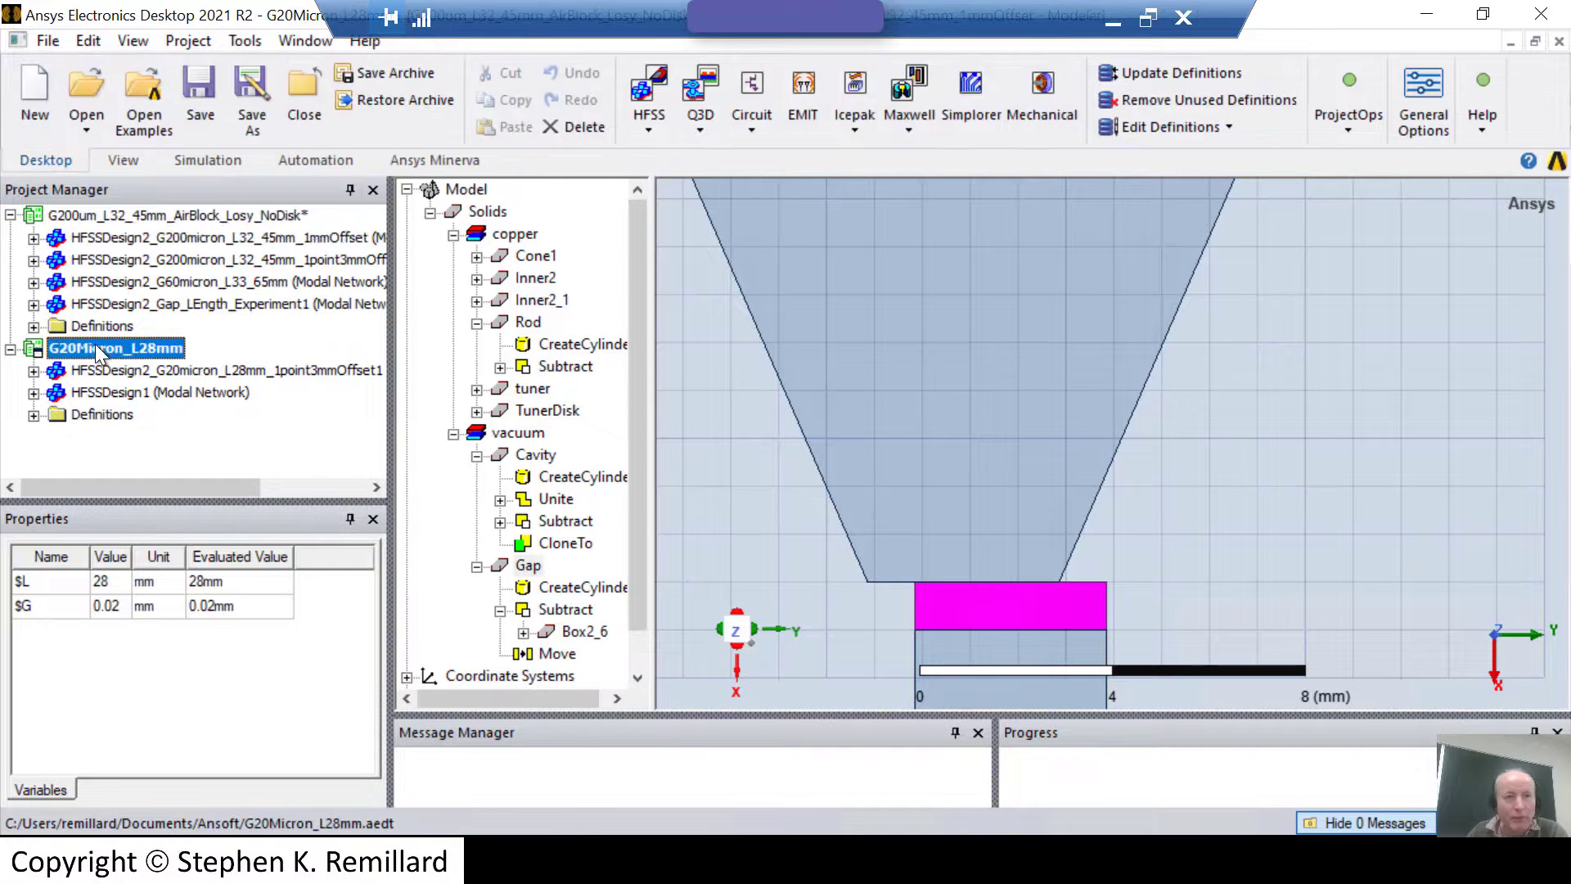
{"action": "left_click", "coordinate": [110, 216]}
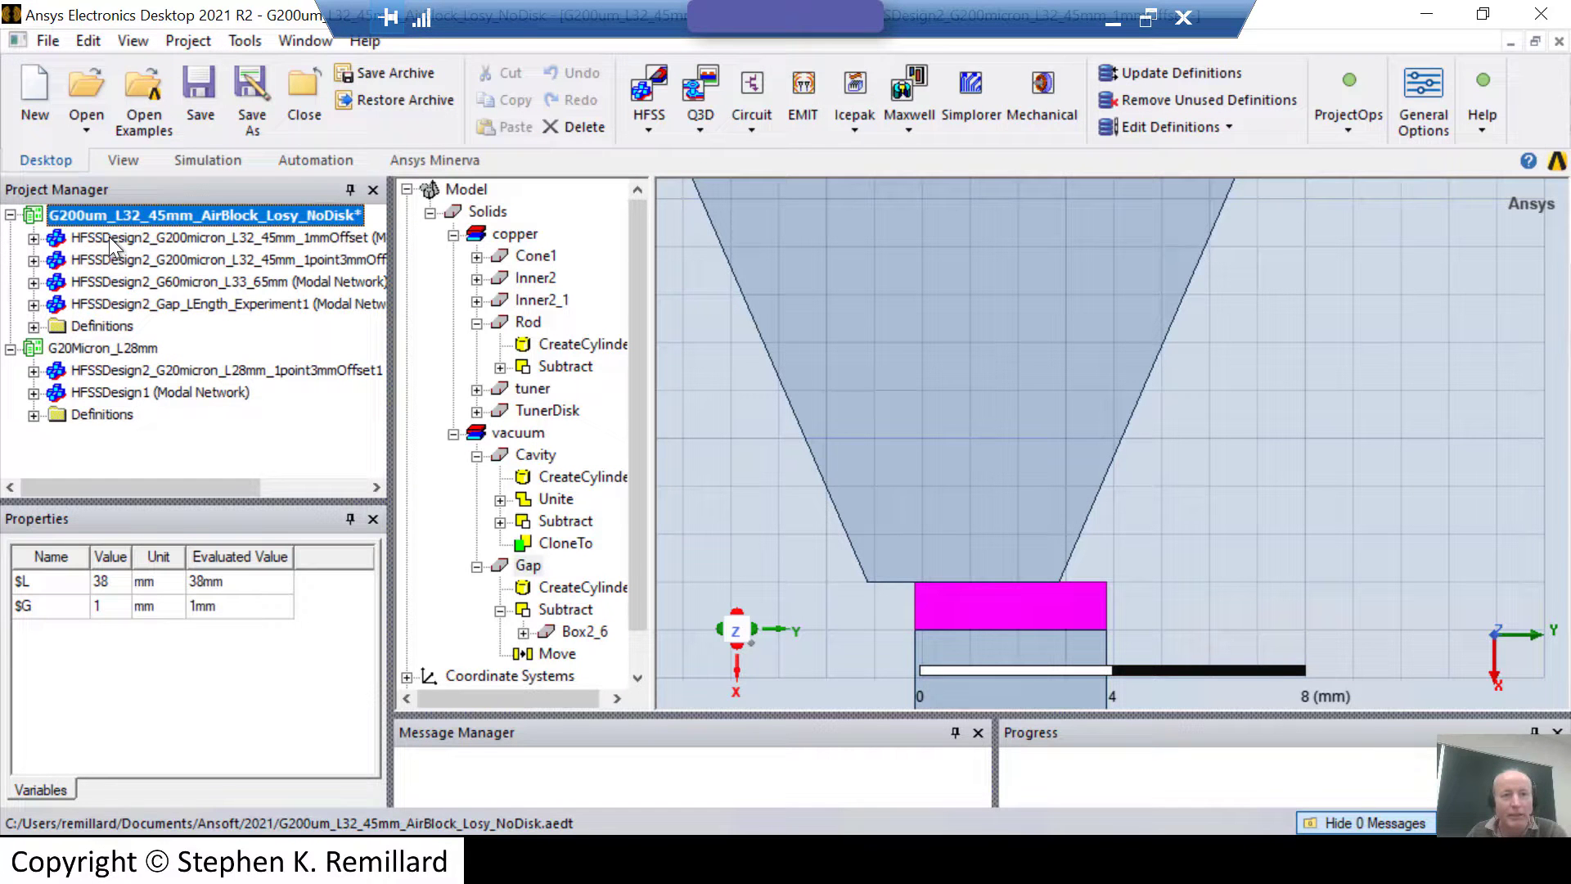
{"action": "left_click", "coordinate": [108, 238]}
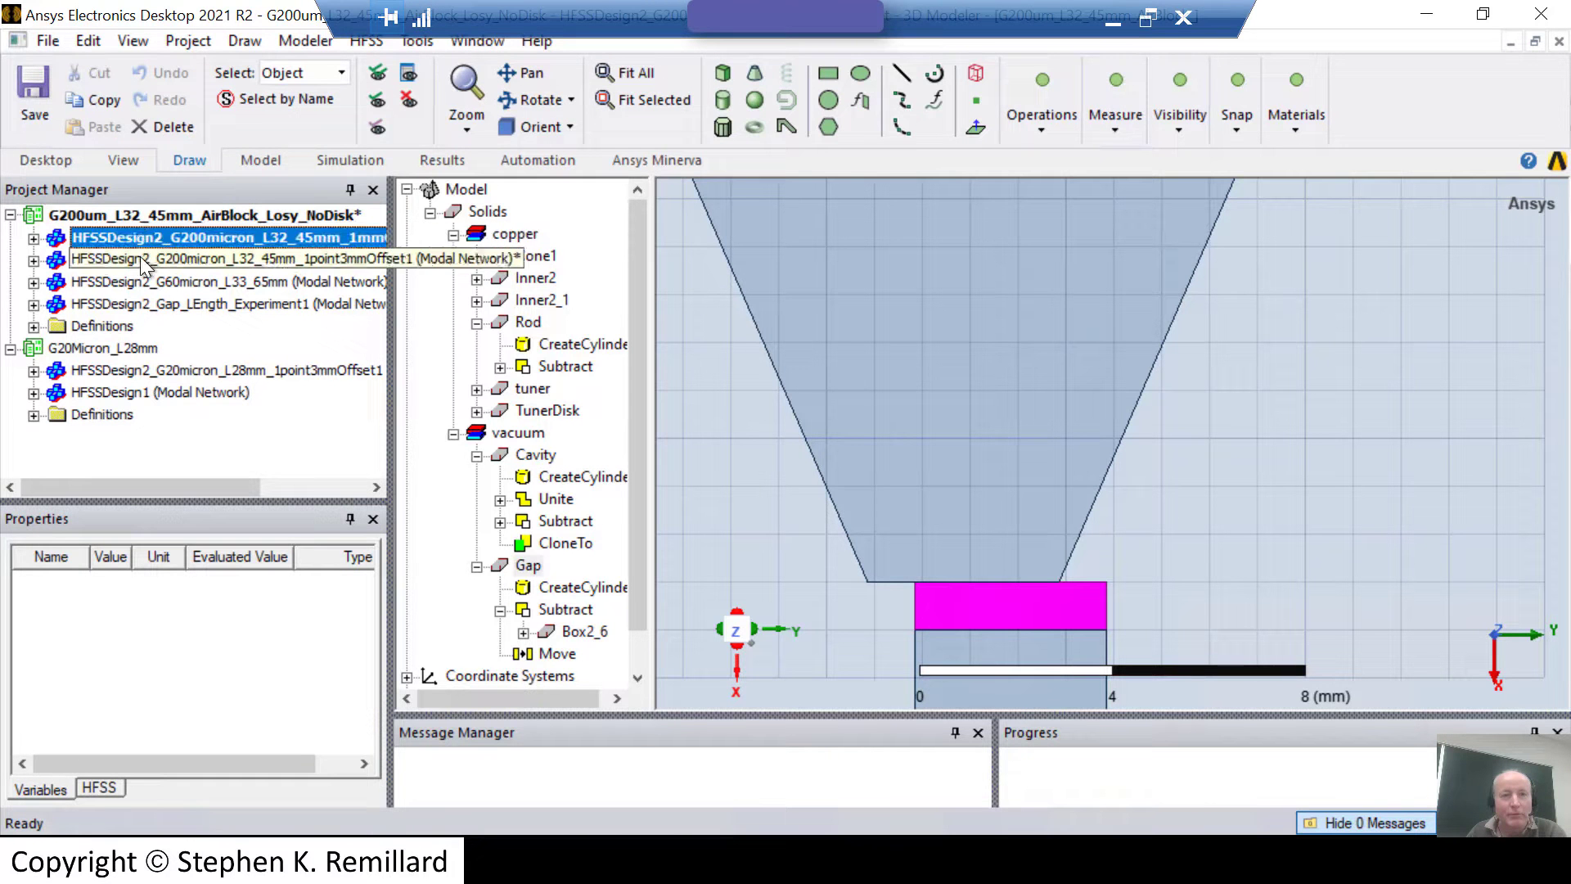
{"action": "left_click", "coordinate": [130, 214]}
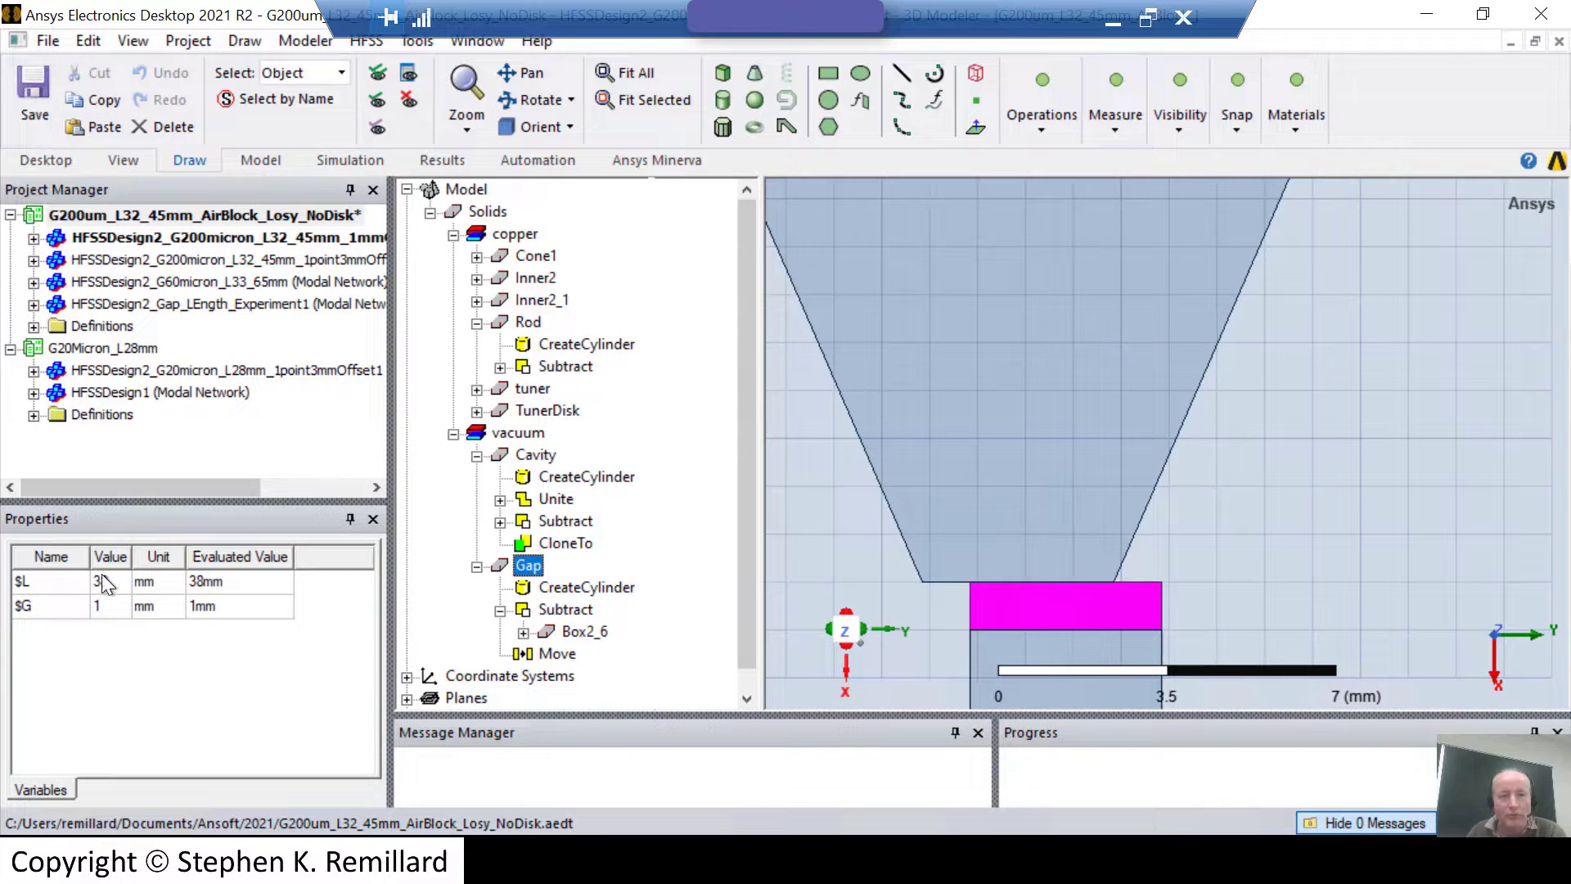
{"action": "left_click", "coordinate": [570, 588]}
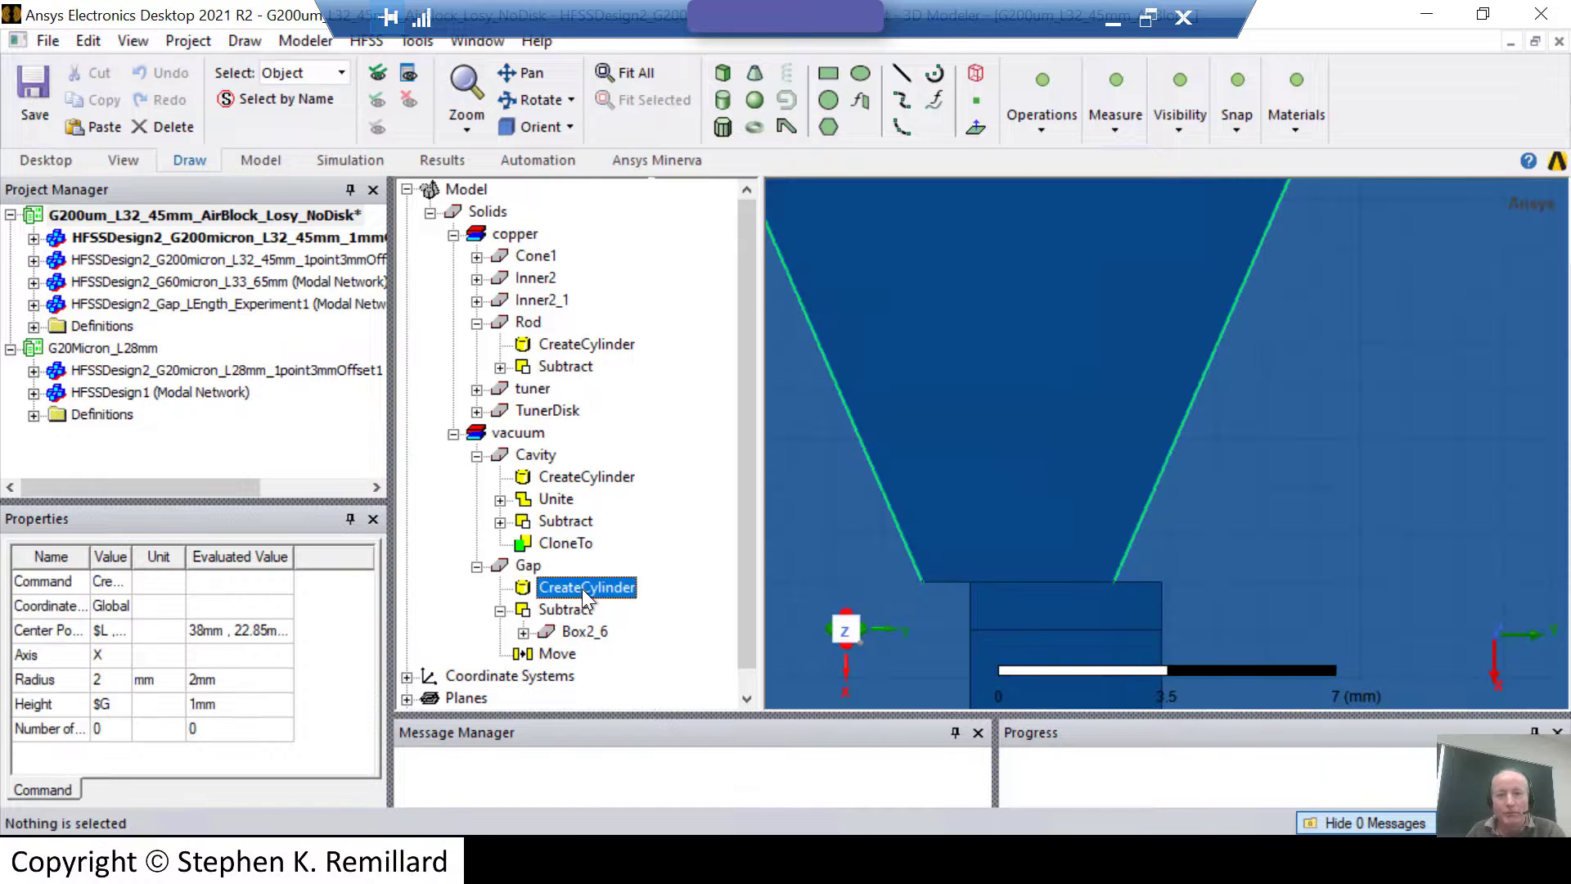
{"action": "double_click", "coordinate": [591, 587]}
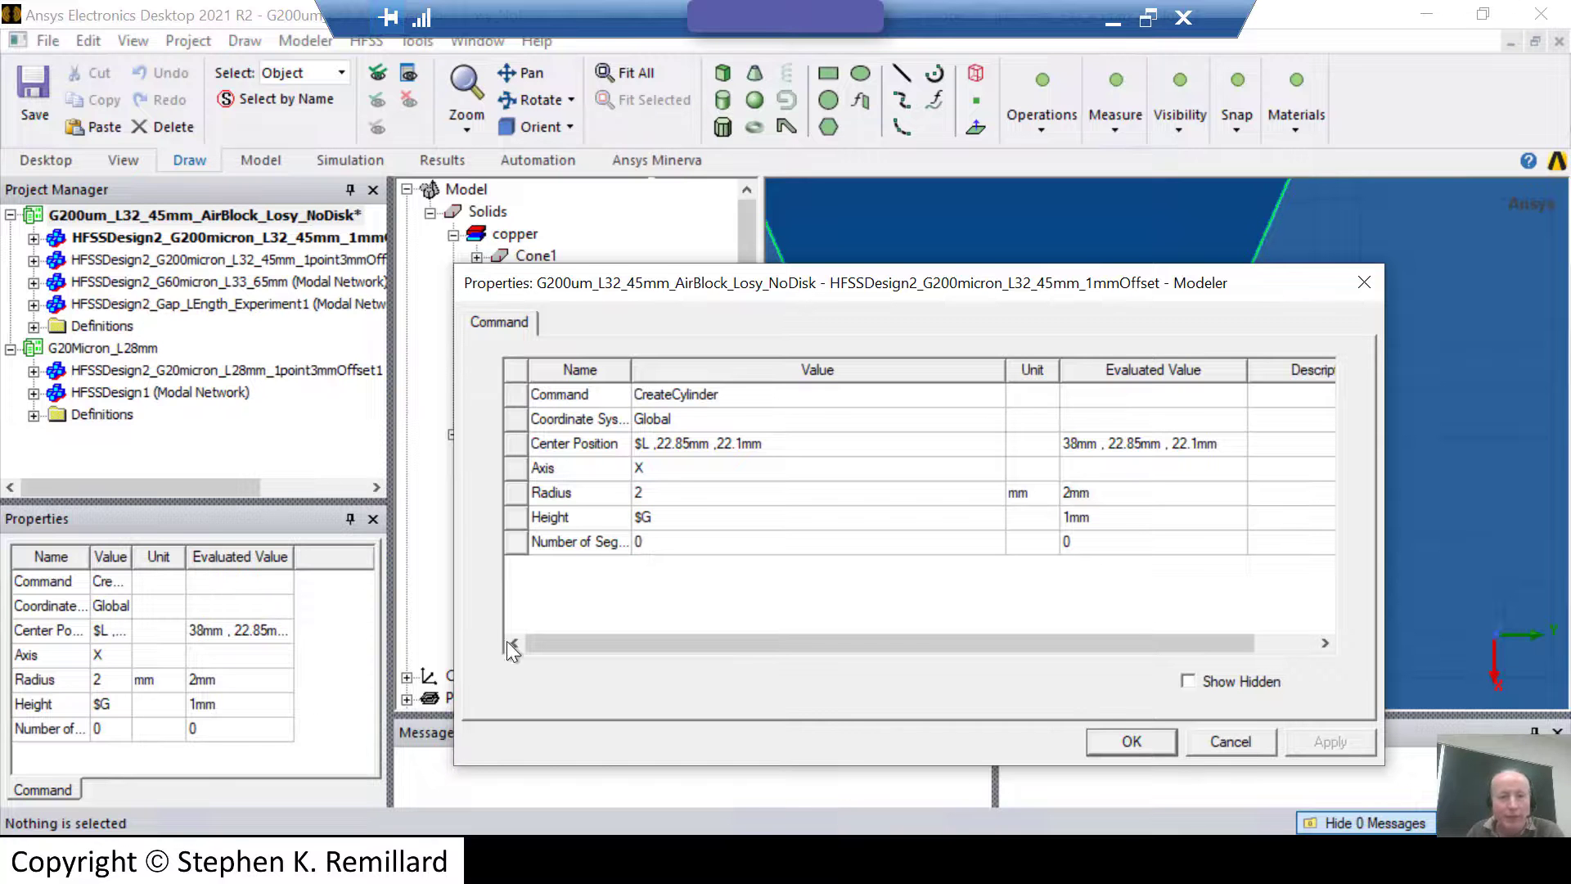
{"action": "left_click", "coordinate": [1231, 741]}
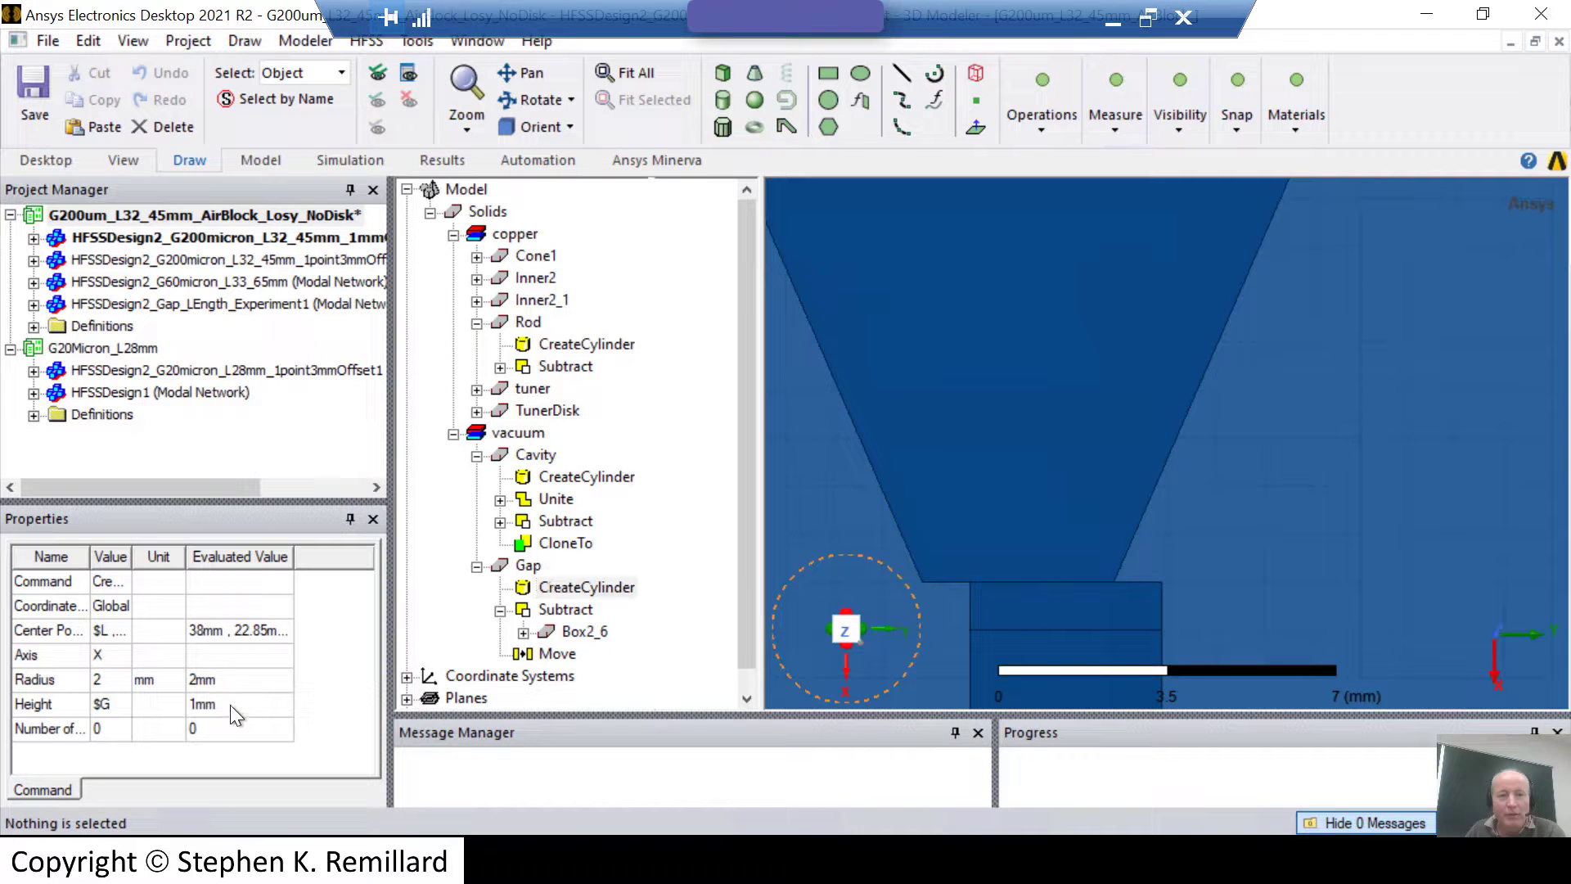
Select the Gap solid and set $G to 0.5 mm, thinning the gap.
{"action": "left_click", "coordinate": [530, 565]}
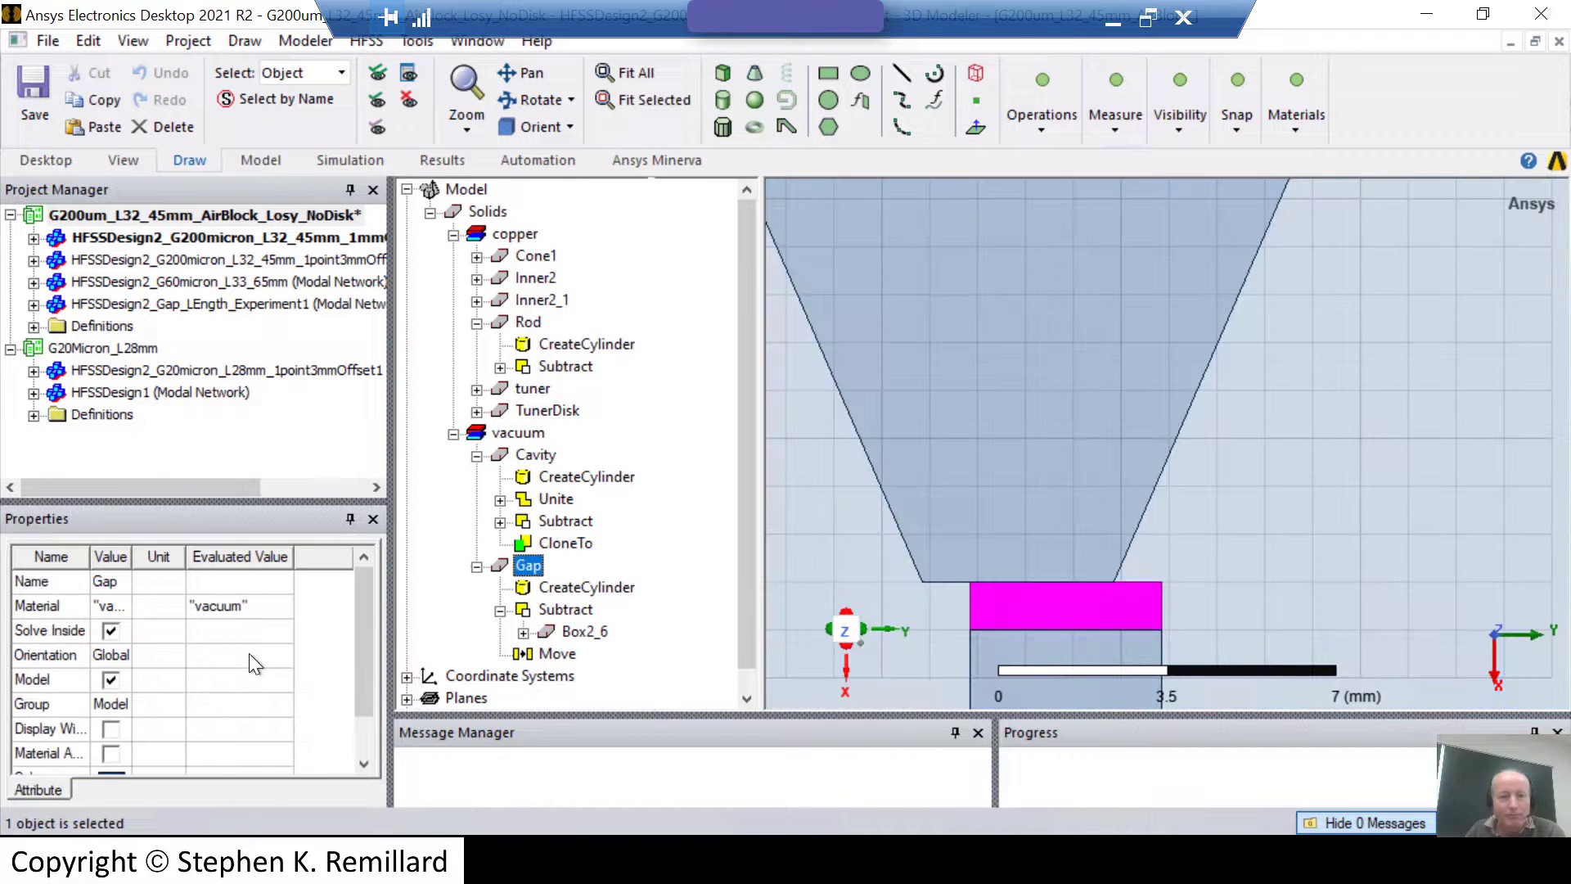
{"action": "left_click", "coordinate": [102, 607]}
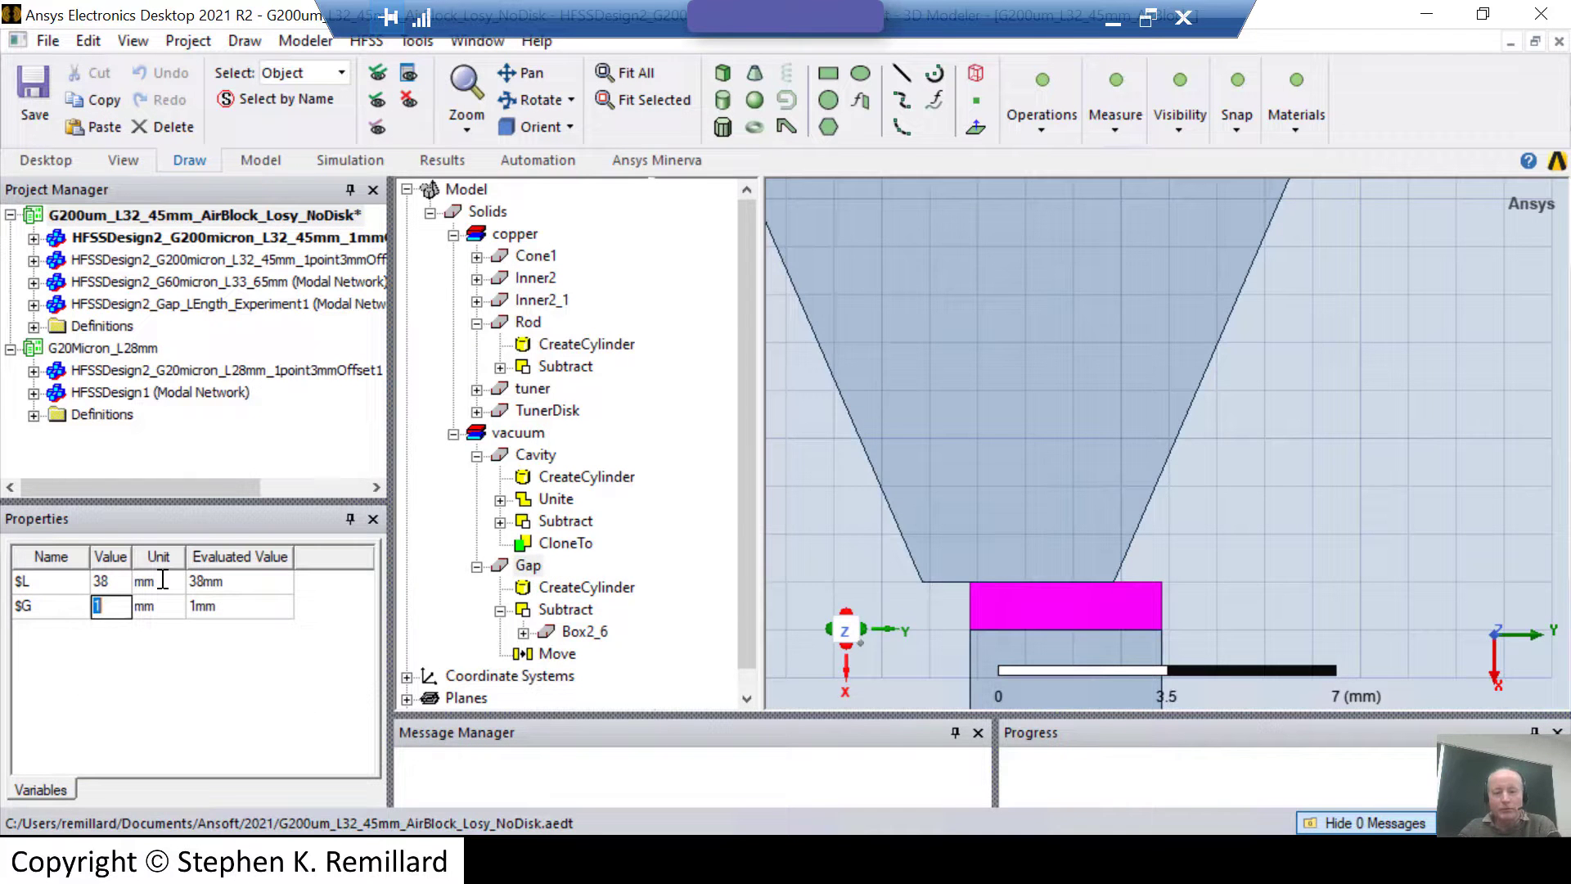
{"action": "type", "text": "0.5"}
{"action": "key", "text": "Return"}
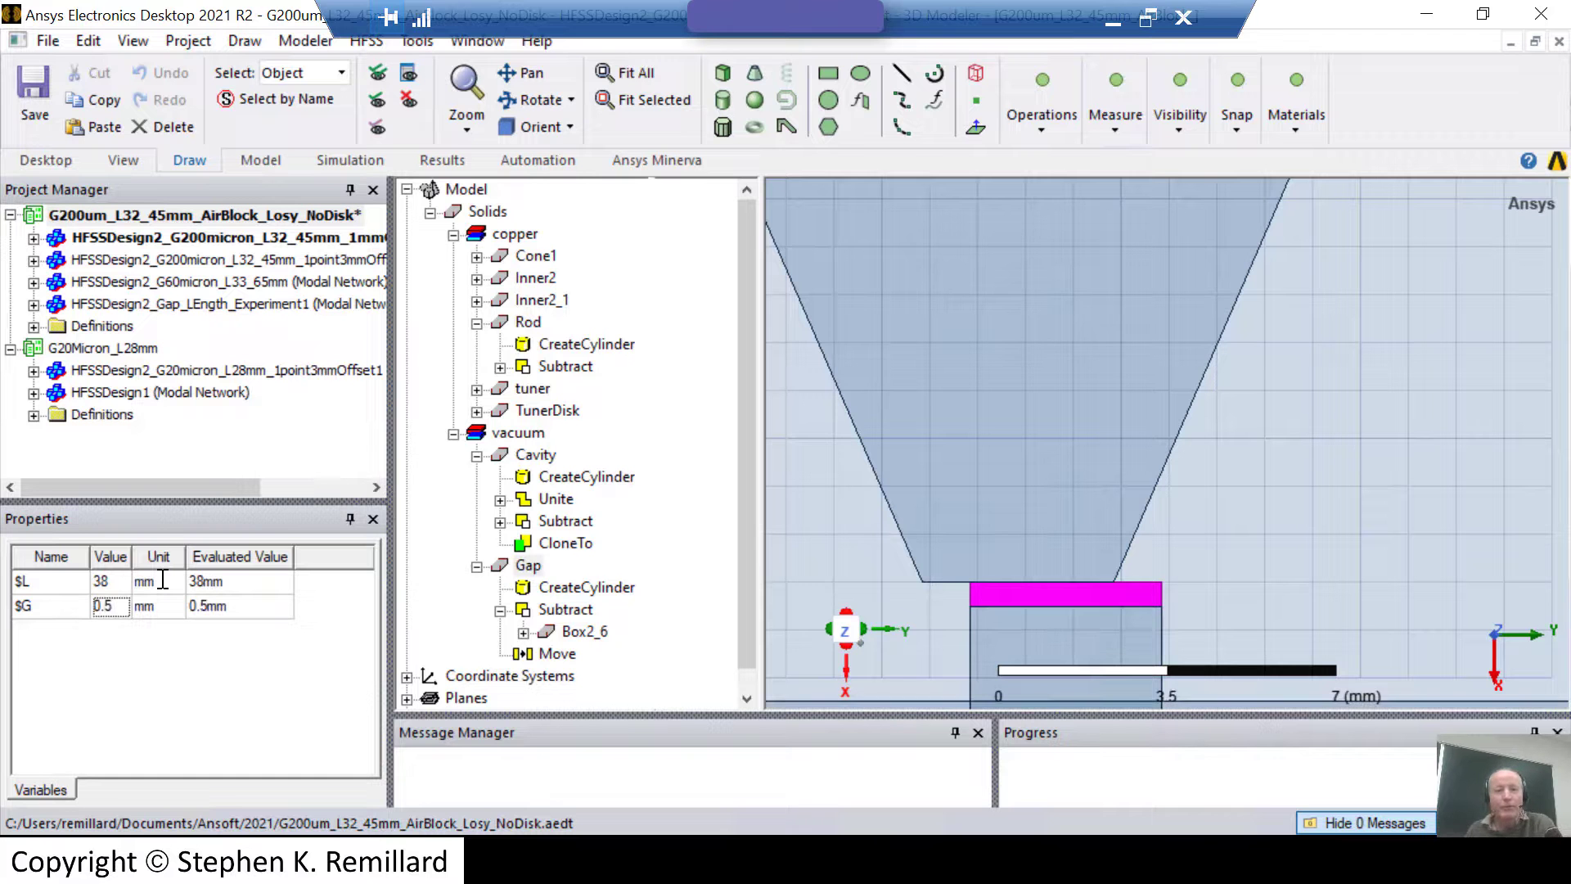
Fit the whole model in view and change $G to 2 mm.
{"action": "key", "text": "ctrl+d"}
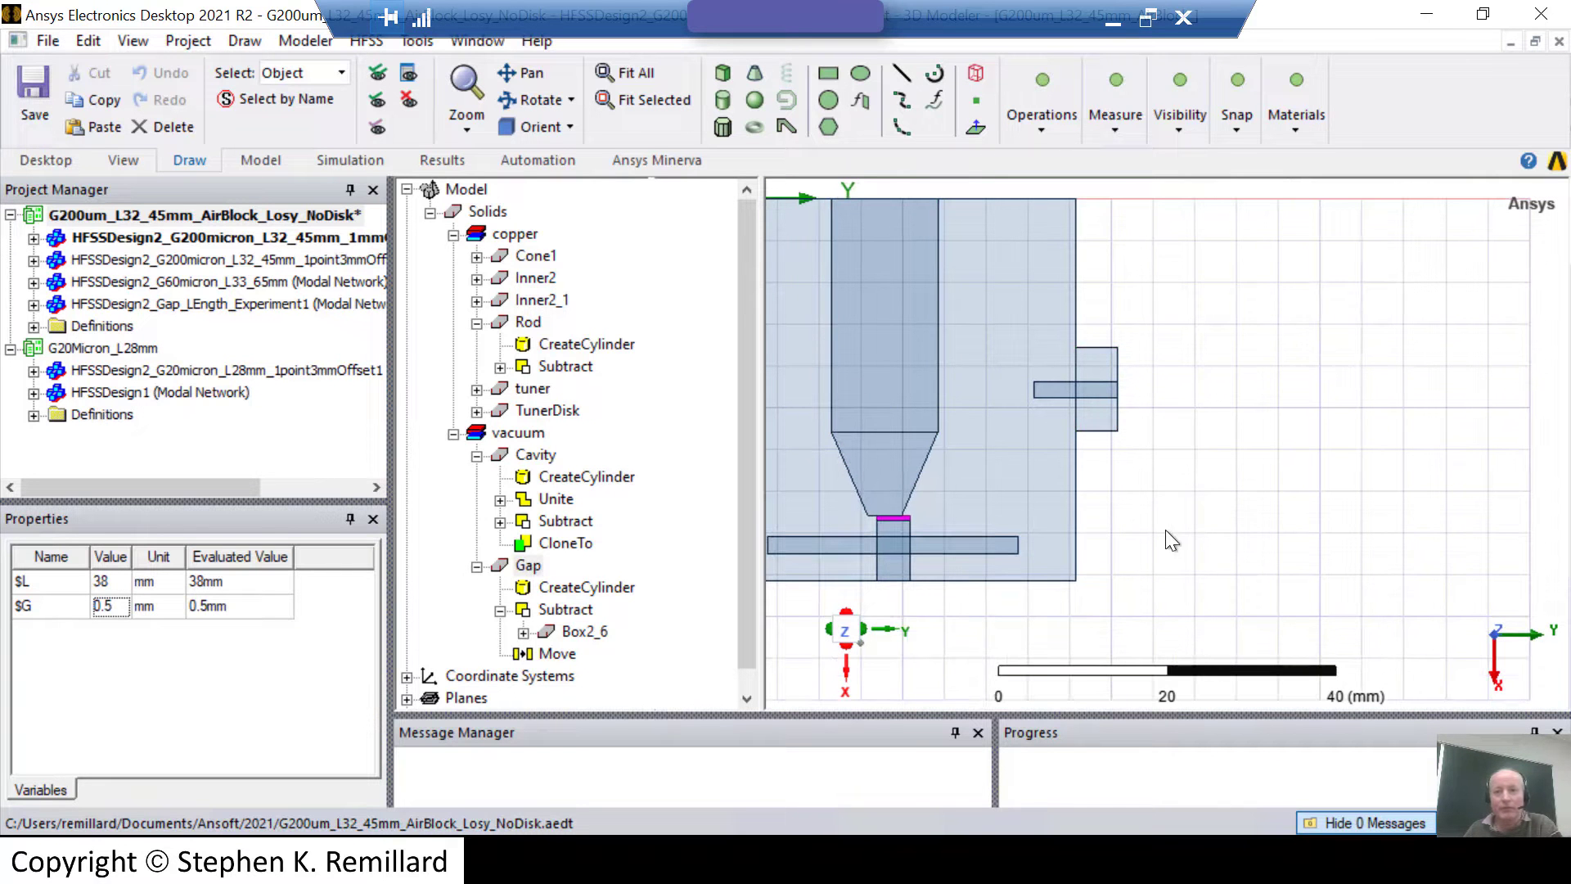
{"action": "key", "text": "ctrl+d"}
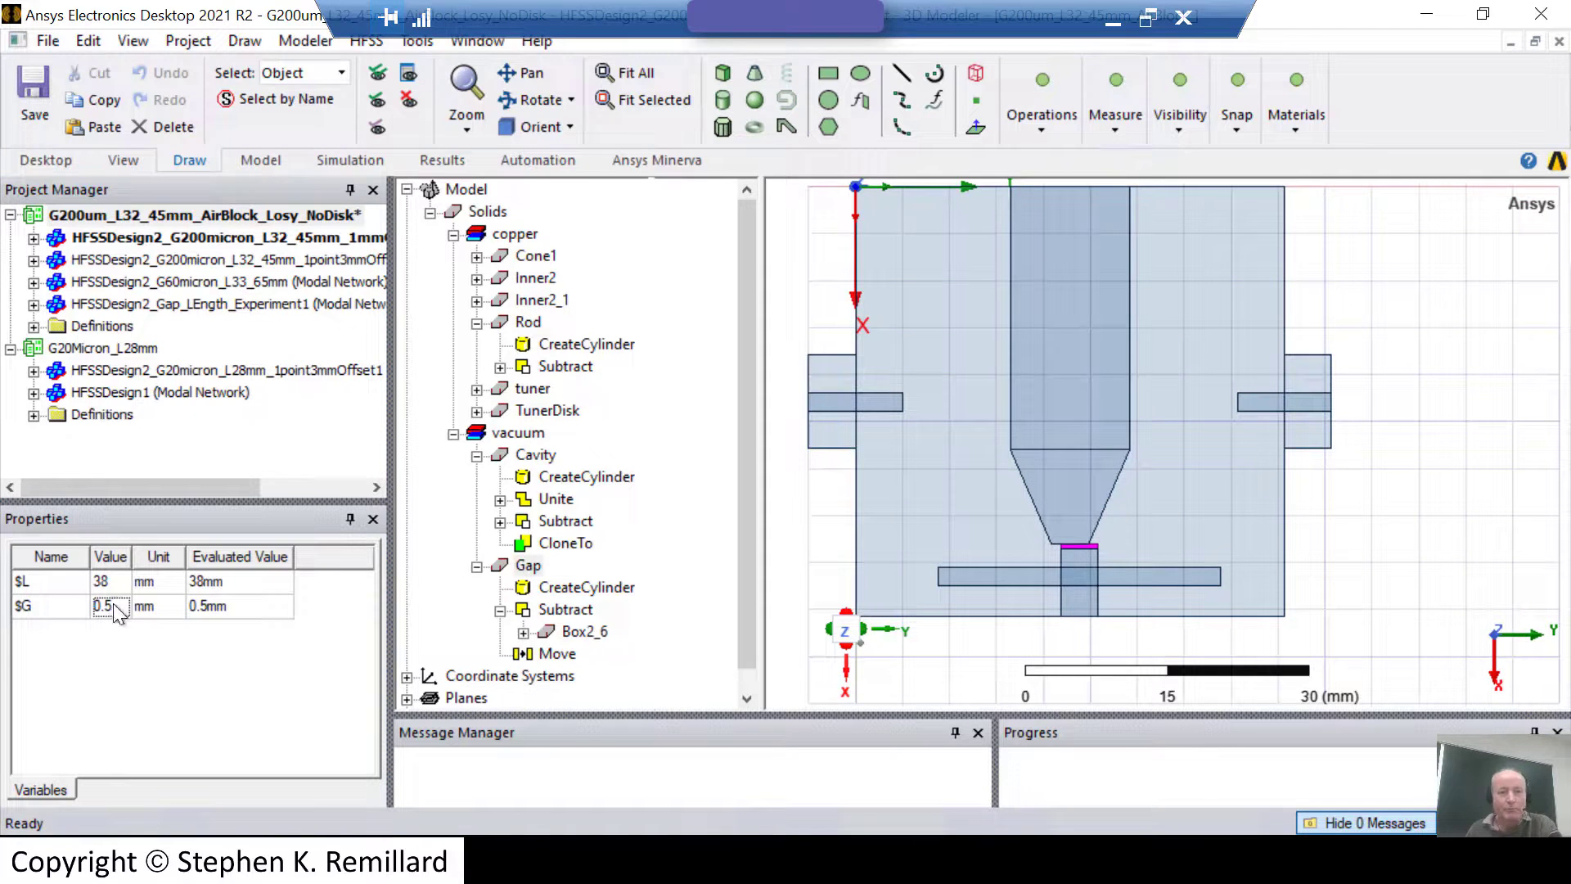
{"action": "double_click", "coordinate": [116, 605]}
{"action": "type", "text": "2"}
{"action": "key", "text": "Return"}
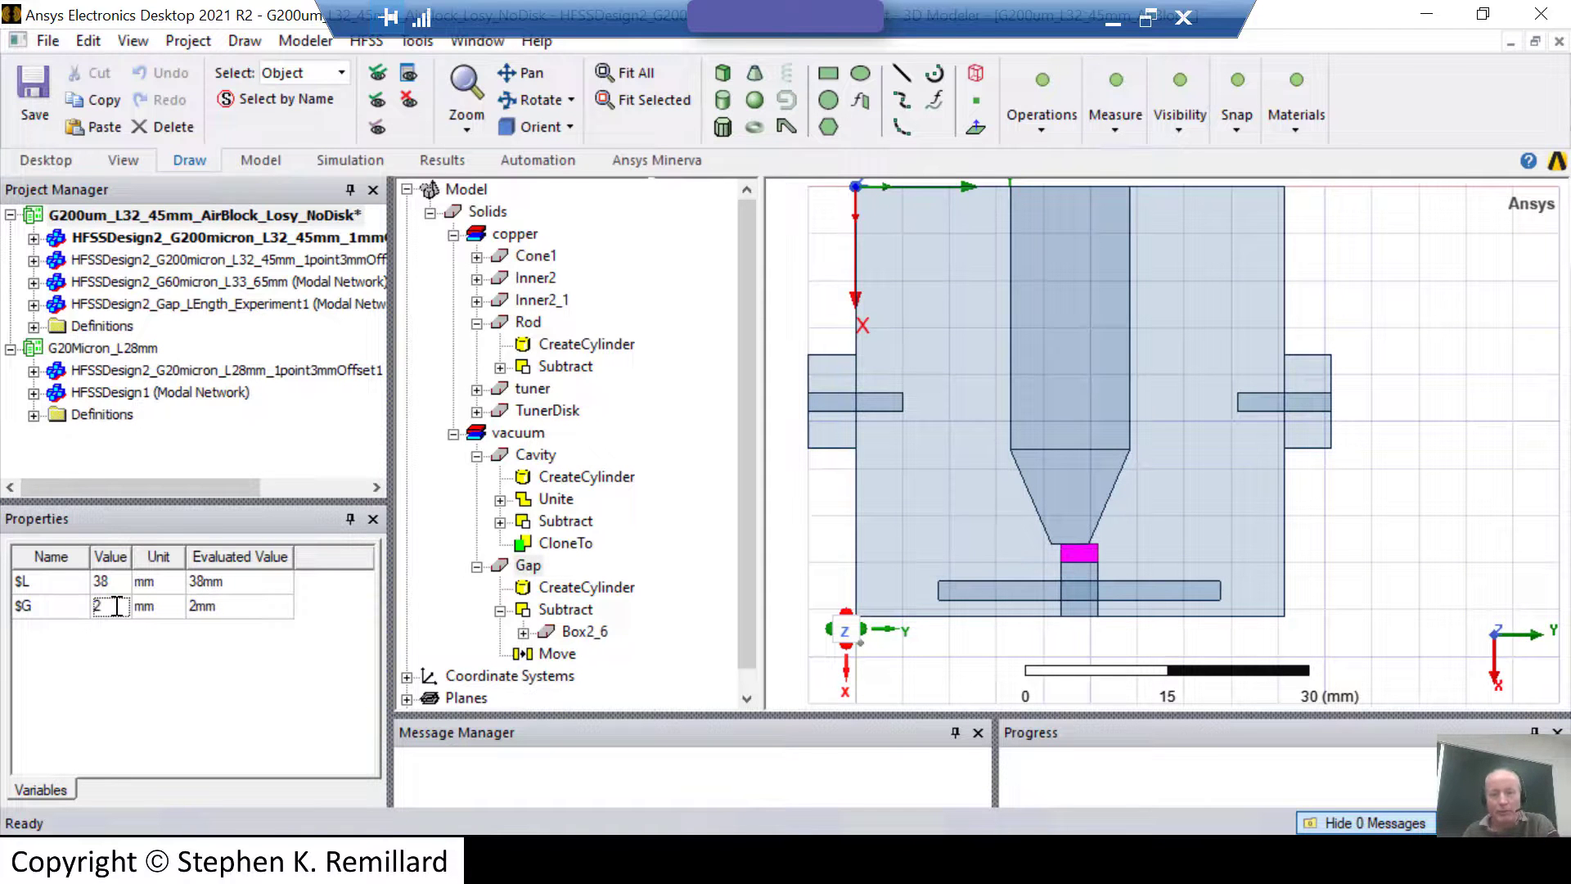
{"action": "left_click", "coordinate": [528, 342]}
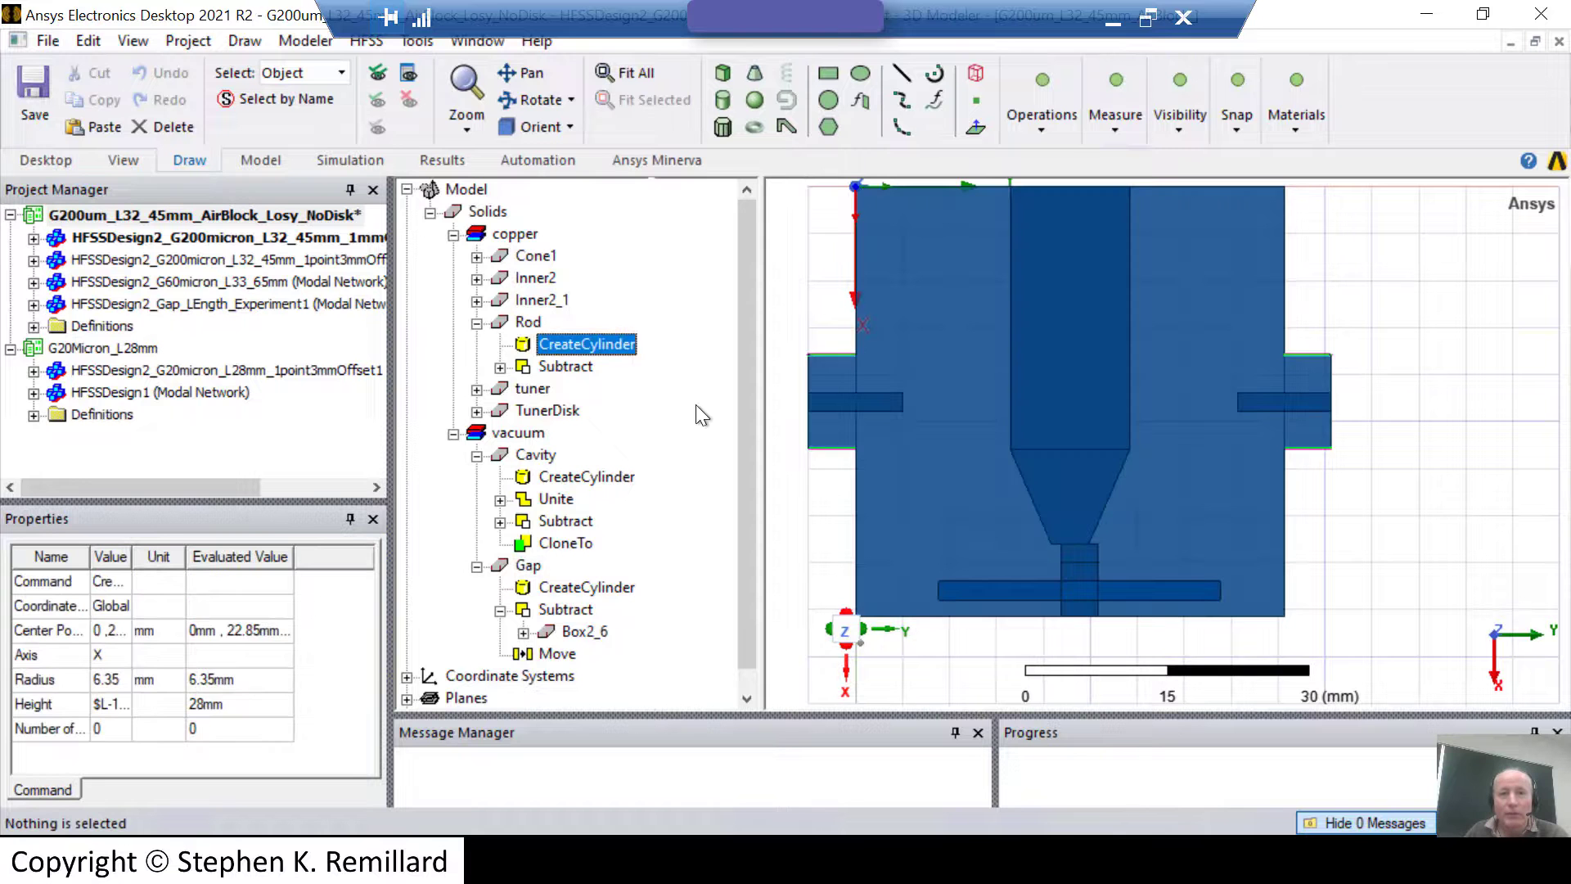
{"action": "left_click", "coordinate": [519, 324]}
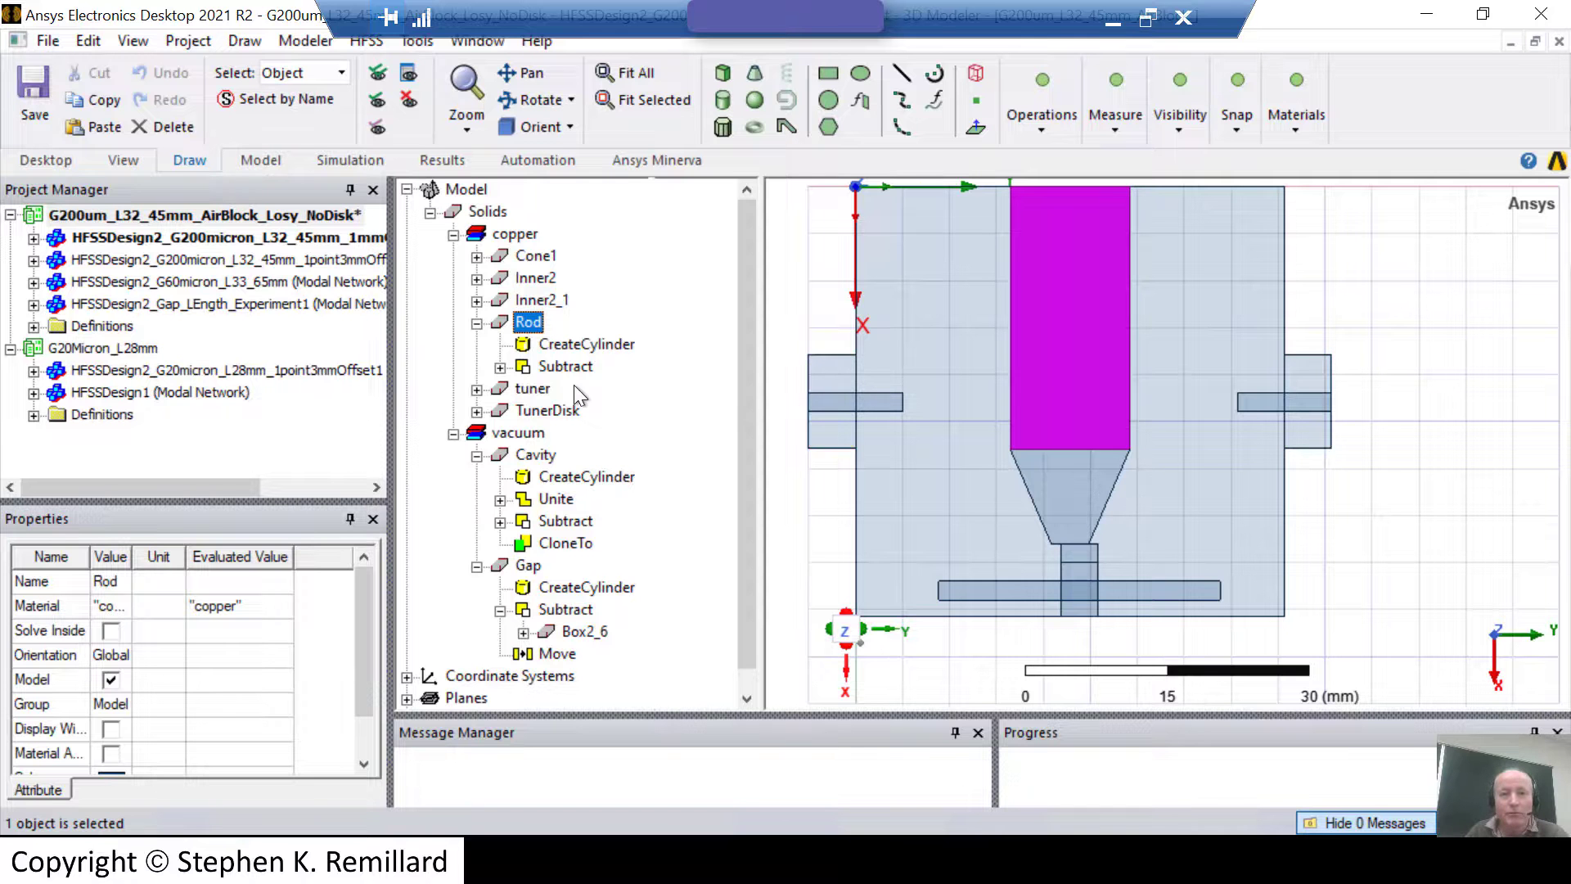
{"action": "double_click", "coordinate": [577, 345]}
{"action": "left_click_drag", "start_coordinate": [739, 290], "coordinate": [599, 223]}
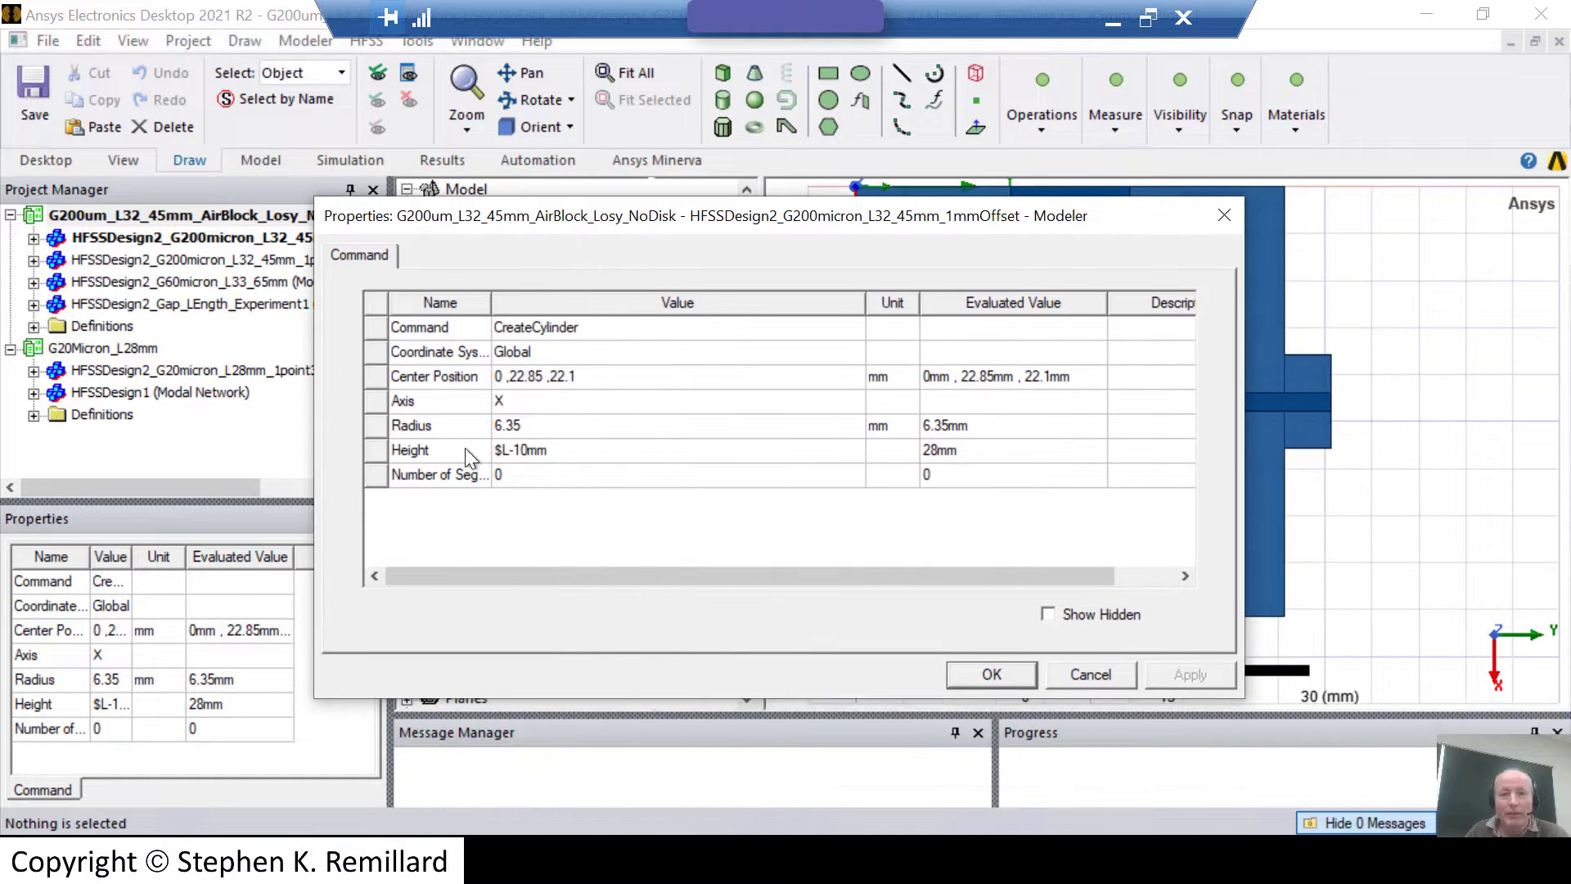
{"action": "left_click_drag", "start_coordinate": [745, 219], "coordinate": [437, 191]}
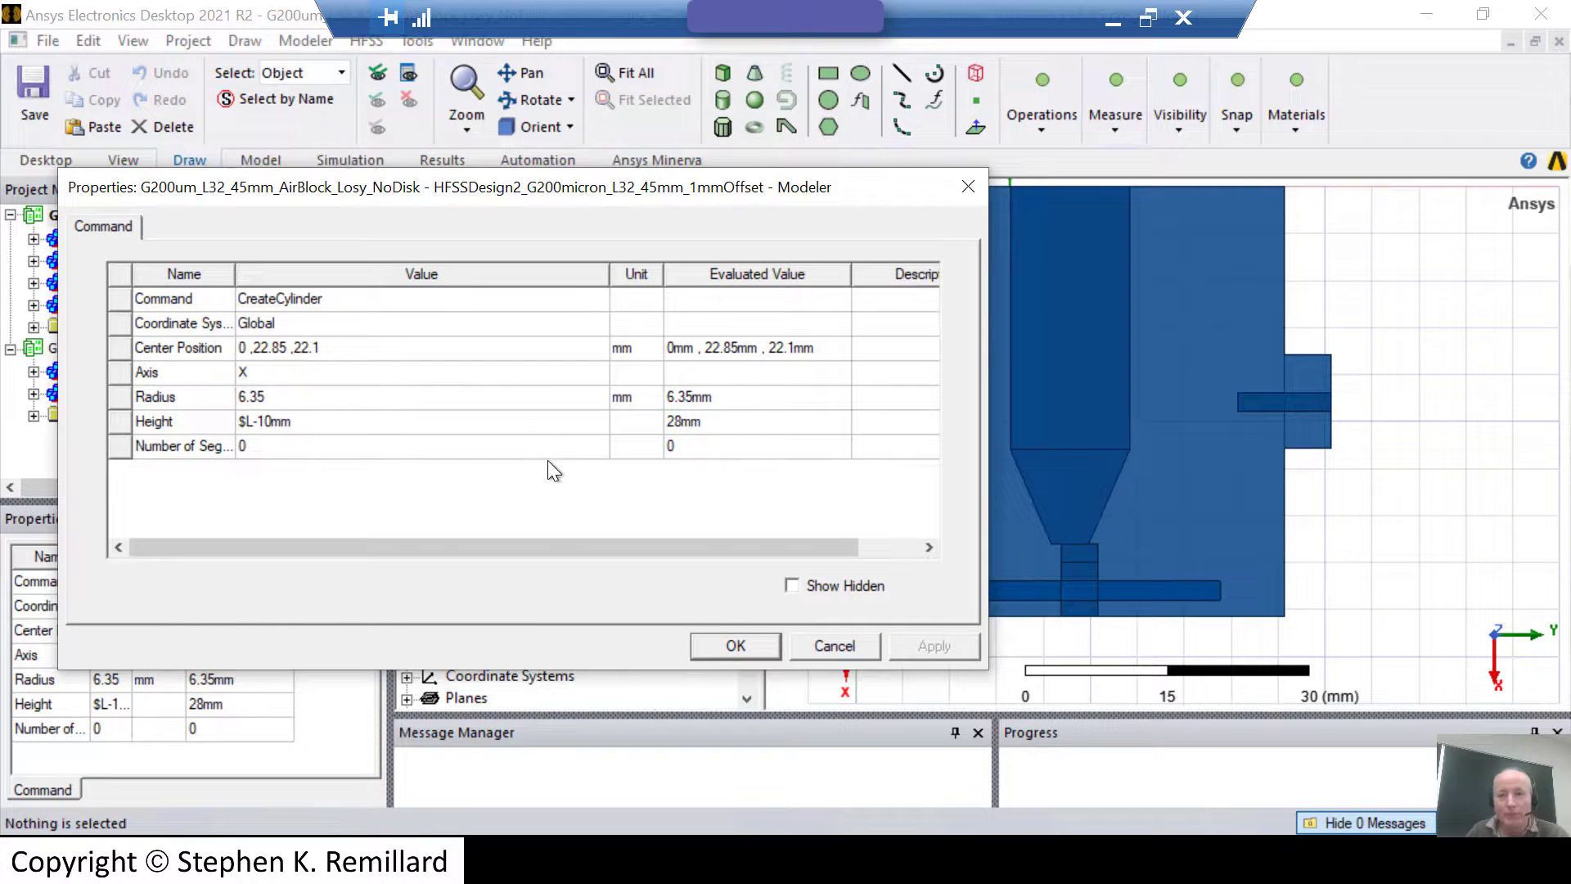
{"action": "left_click", "coordinate": [833, 646]}
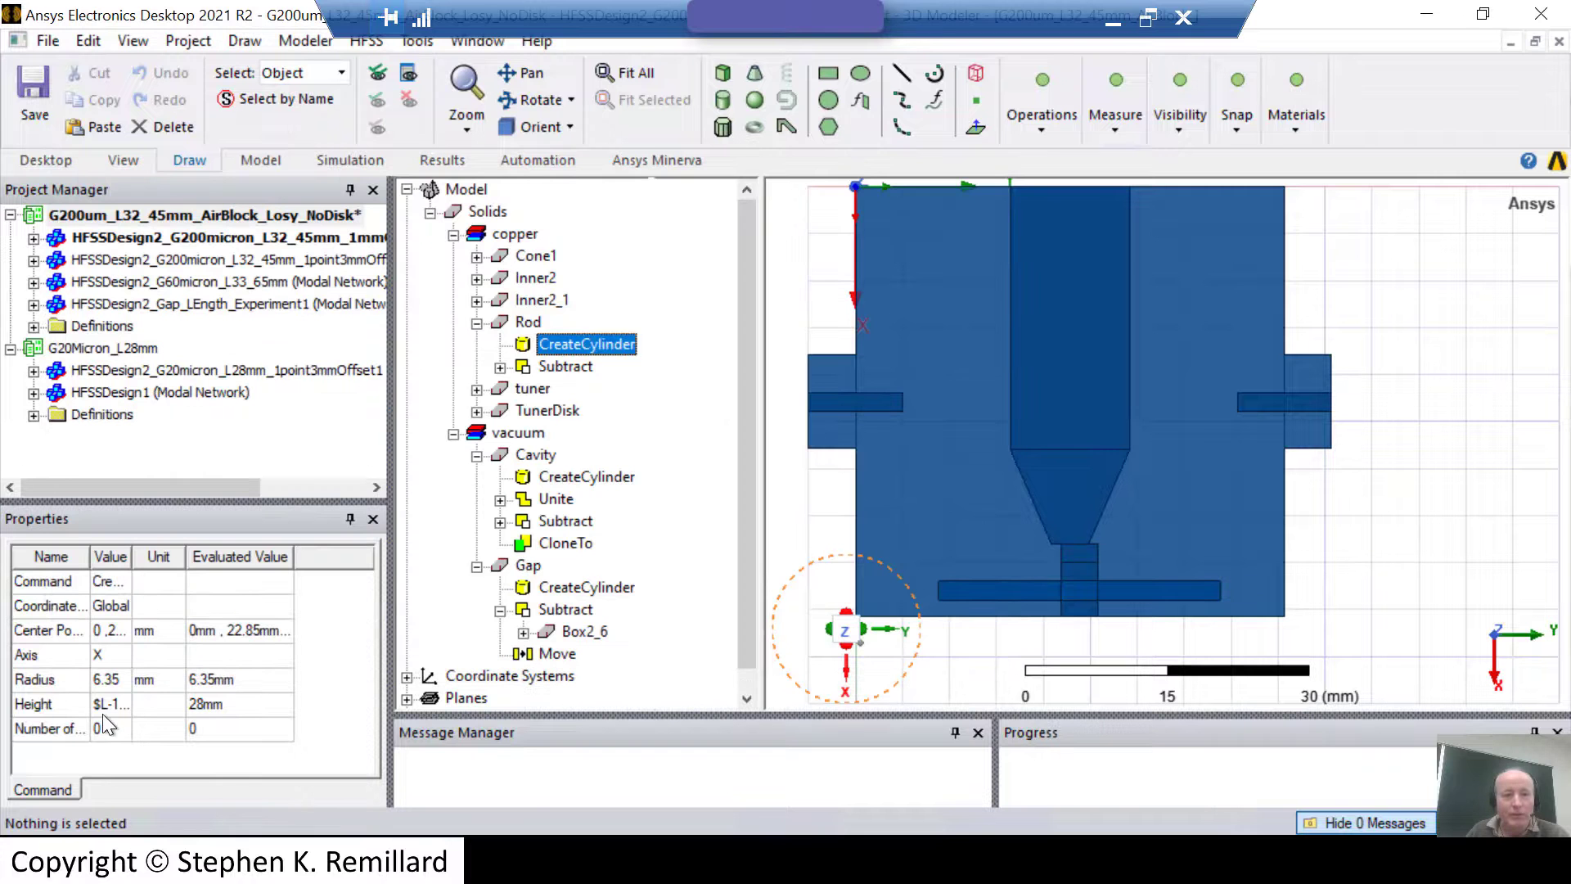
Set $L to 28 mm and check that the Rod cylinder's height now evaluates to 18 mm.
{"action": "left_click", "coordinate": [146, 217]}
{"action": "left_click", "coordinate": [100, 581]}
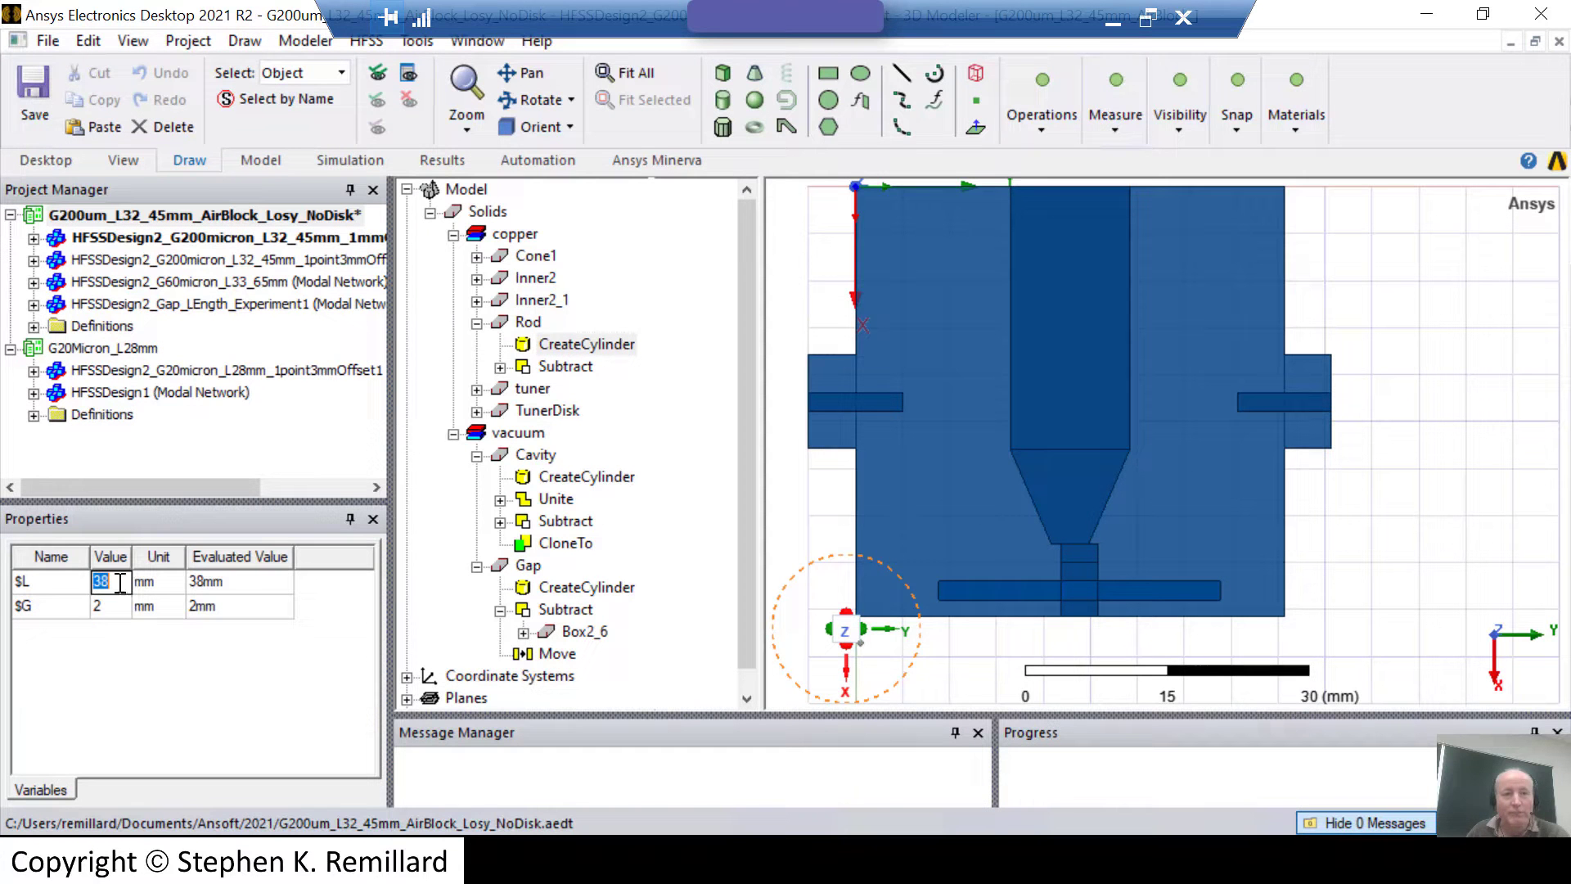
{"action": "type", "text": "28"}
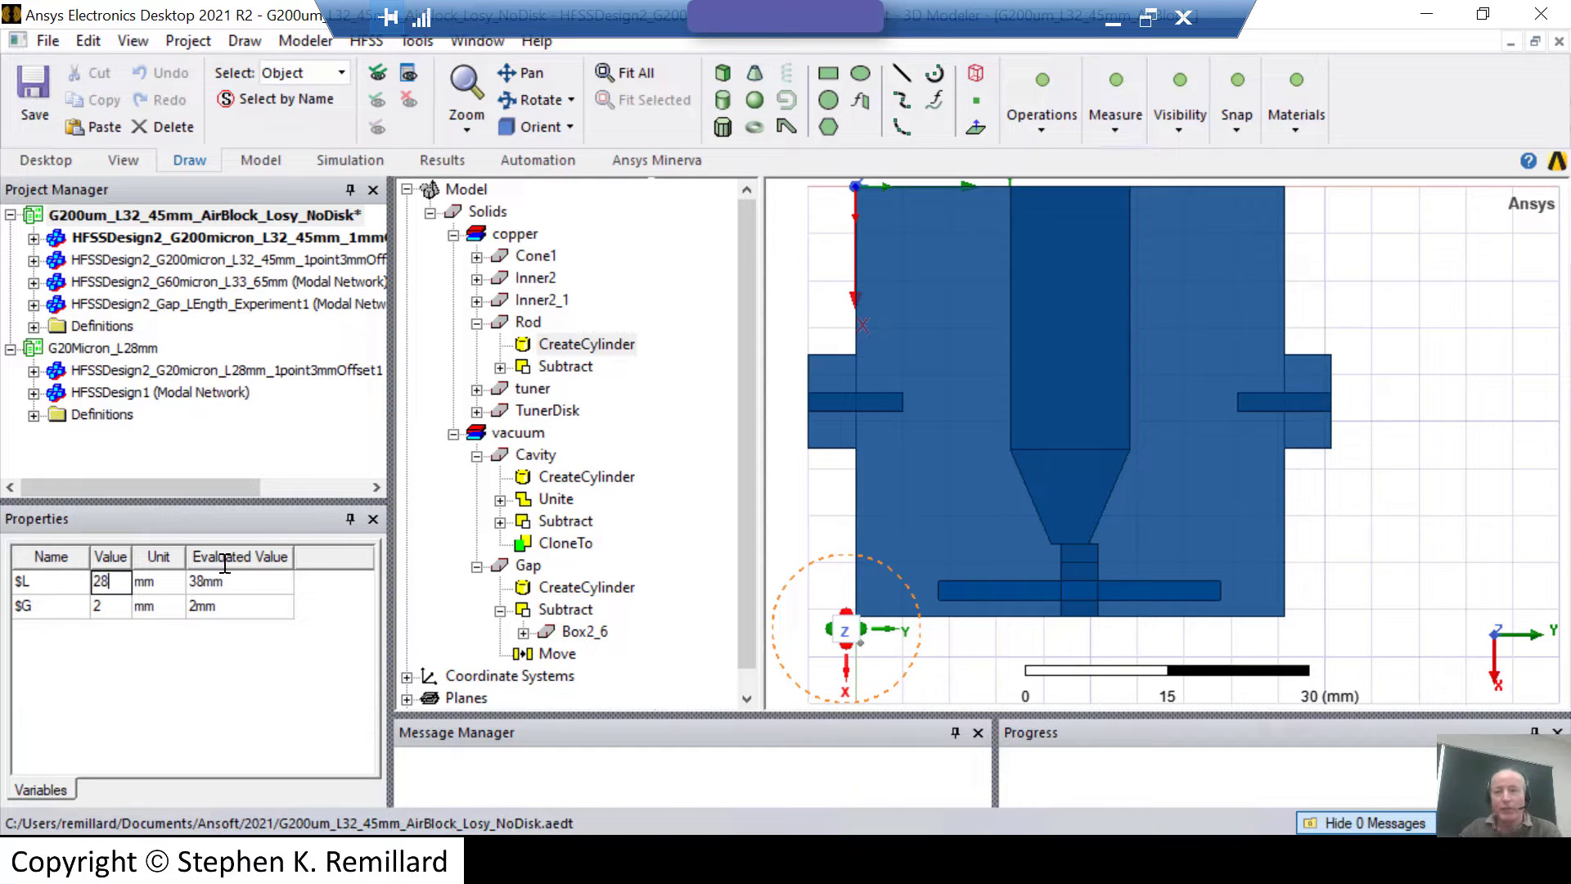
{"action": "key", "text": "Return"}
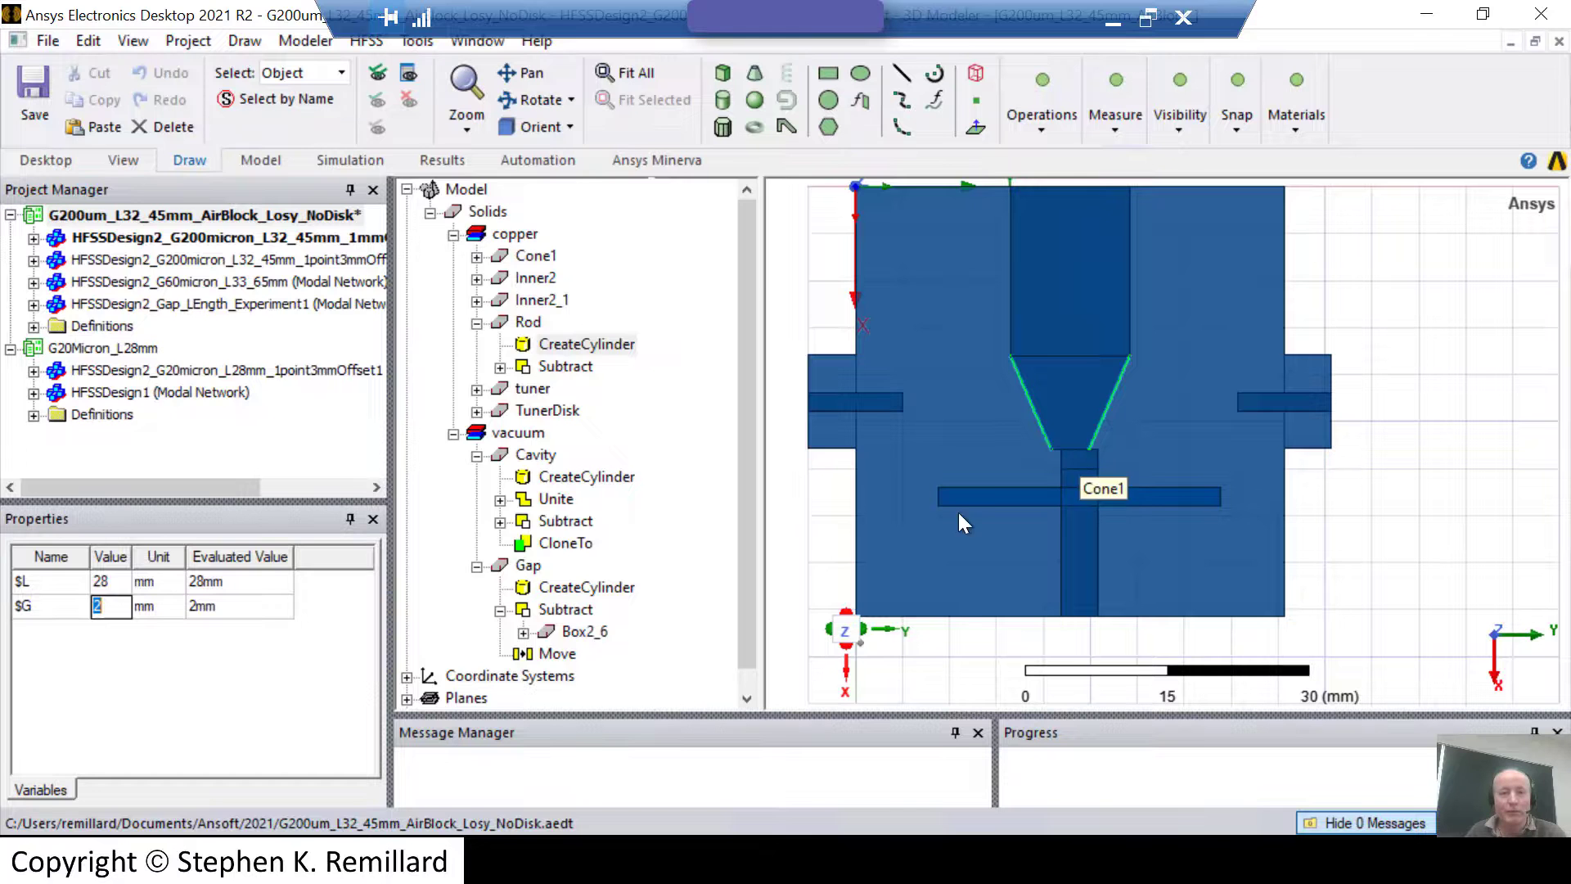
{"action": "double_click", "coordinate": [587, 343]}
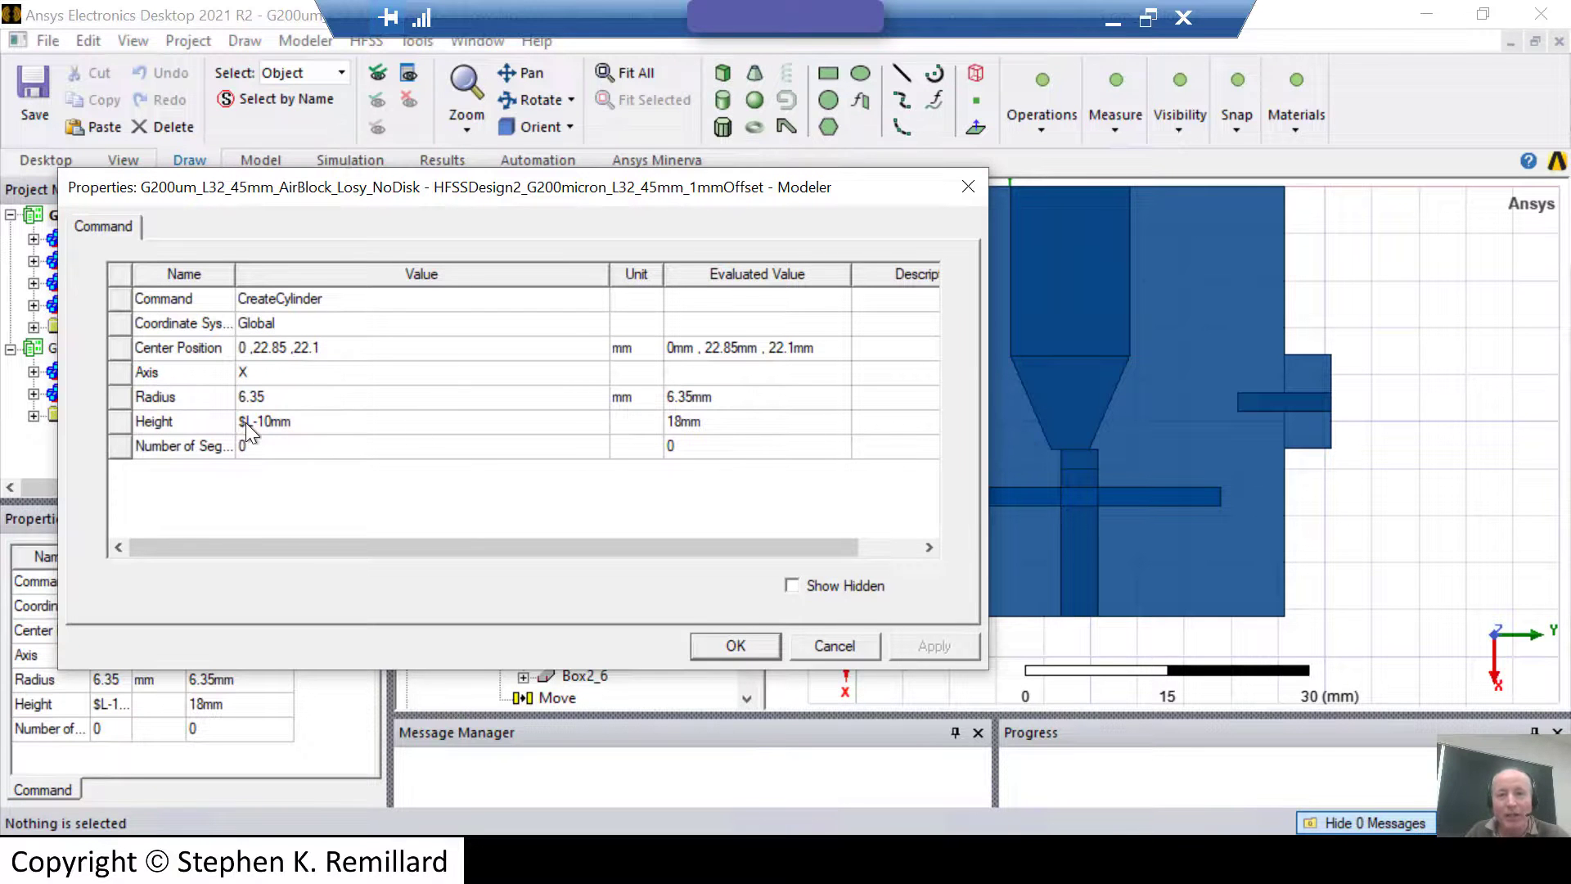
{"action": "left_click_drag", "start_coordinate": [309, 192], "coordinate": [311, 176]}
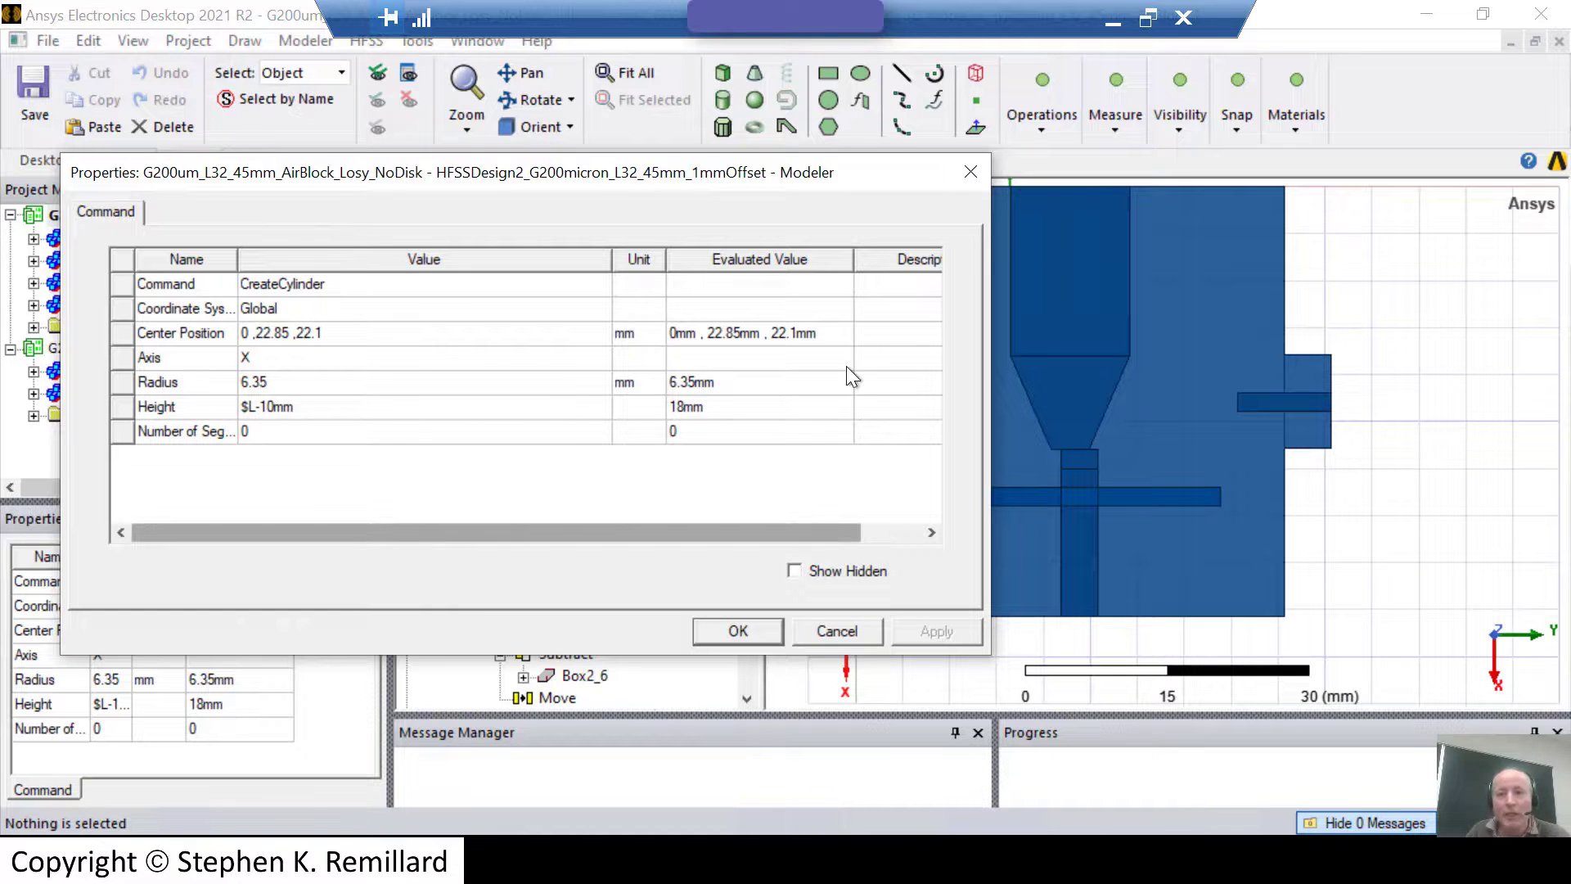
{"action": "left_click", "coordinate": [856, 627]}
{"action": "left_click", "coordinate": [560, 277]}
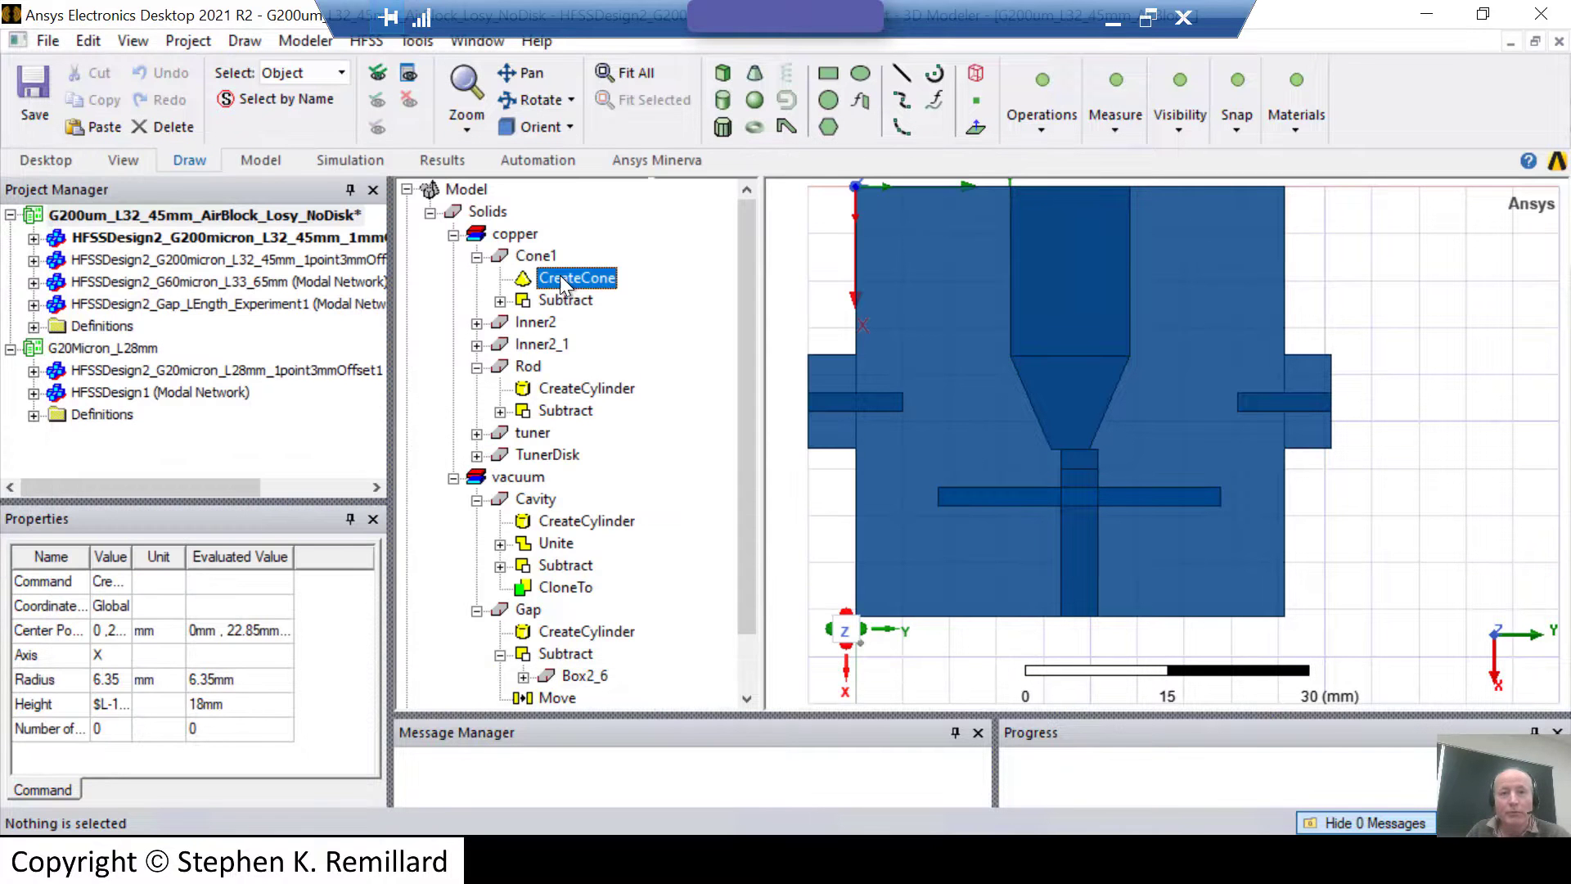
{"action": "double_click", "coordinate": [559, 277]}
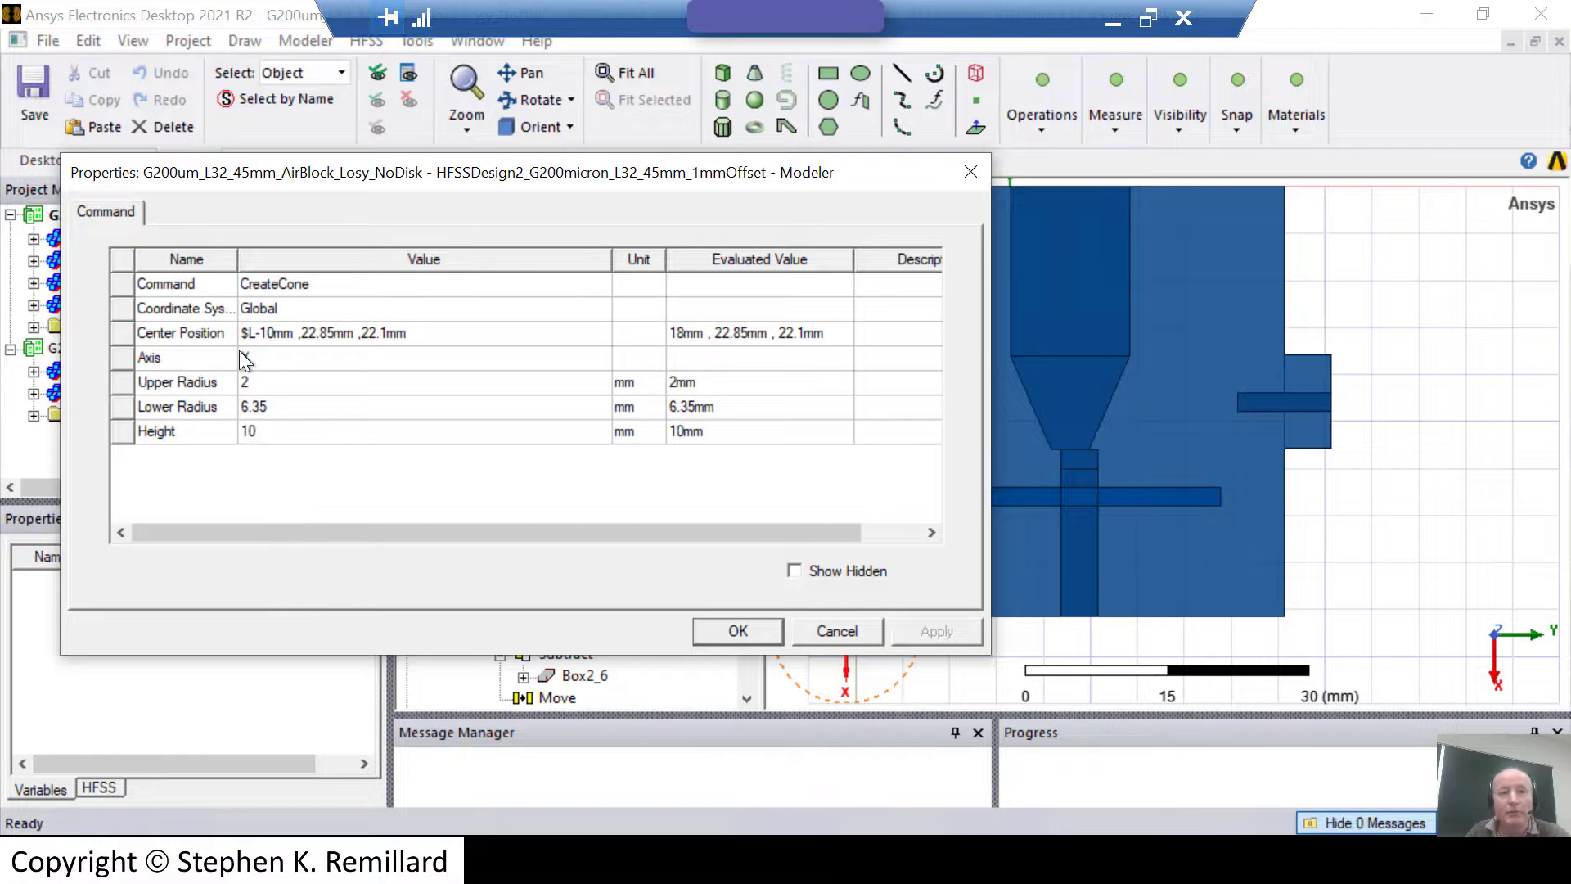
{"action": "left_click", "coordinate": [837, 631]}
{"action": "double_click", "coordinate": [593, 390]}
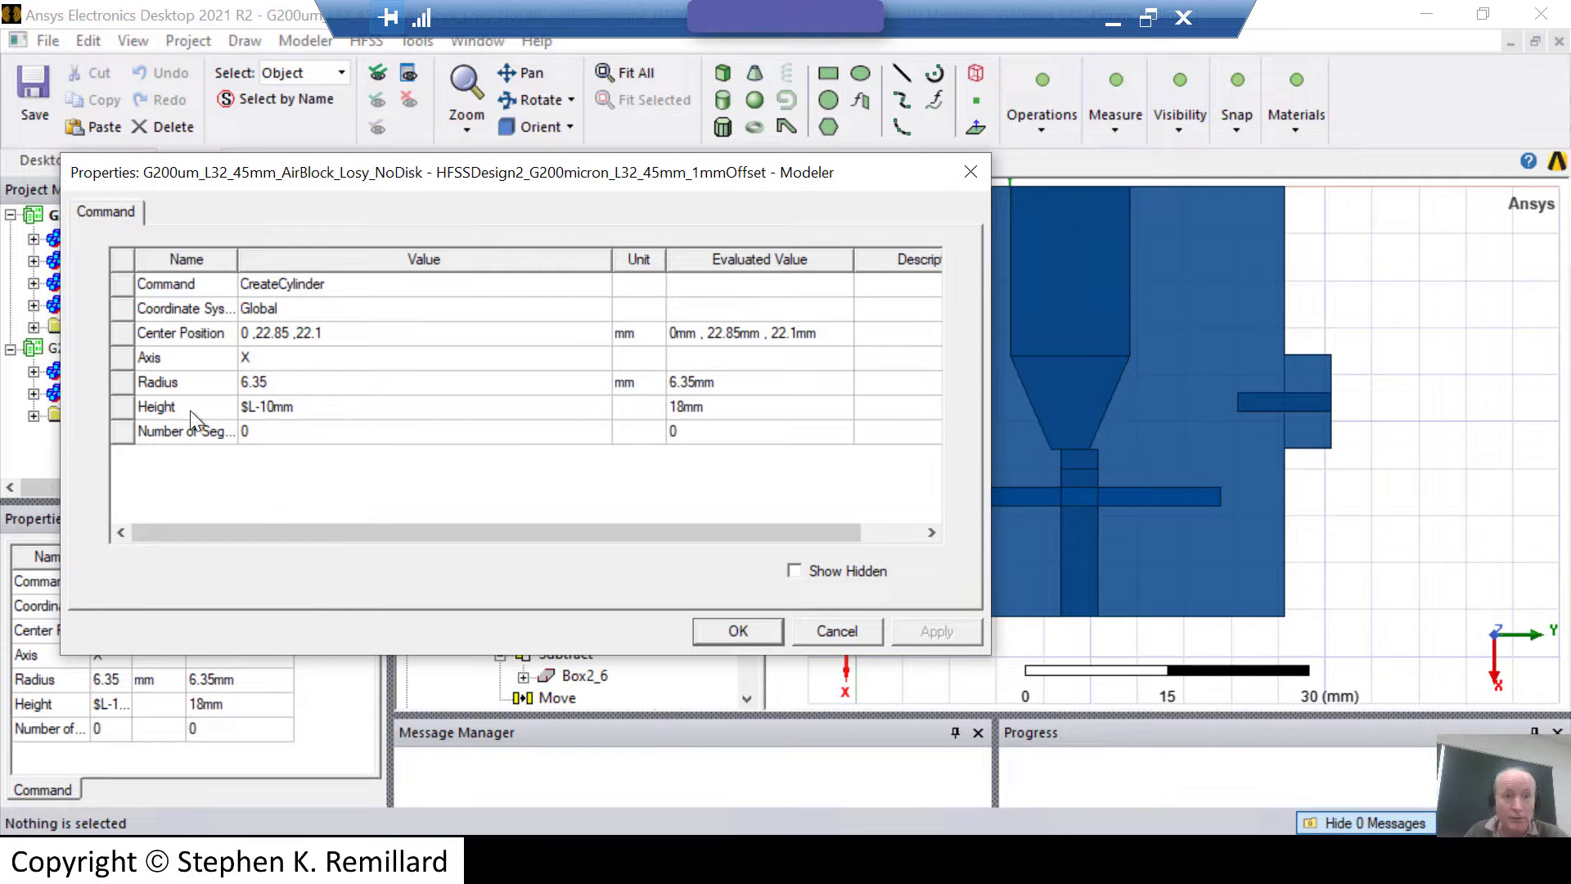
Close the open parameters and set $L to 25 mm, leaving $G at 2.
{"action": "left_click", "coordinate": [831, 631]}
{"action": "double_click", "coordinate": [110, 581]}
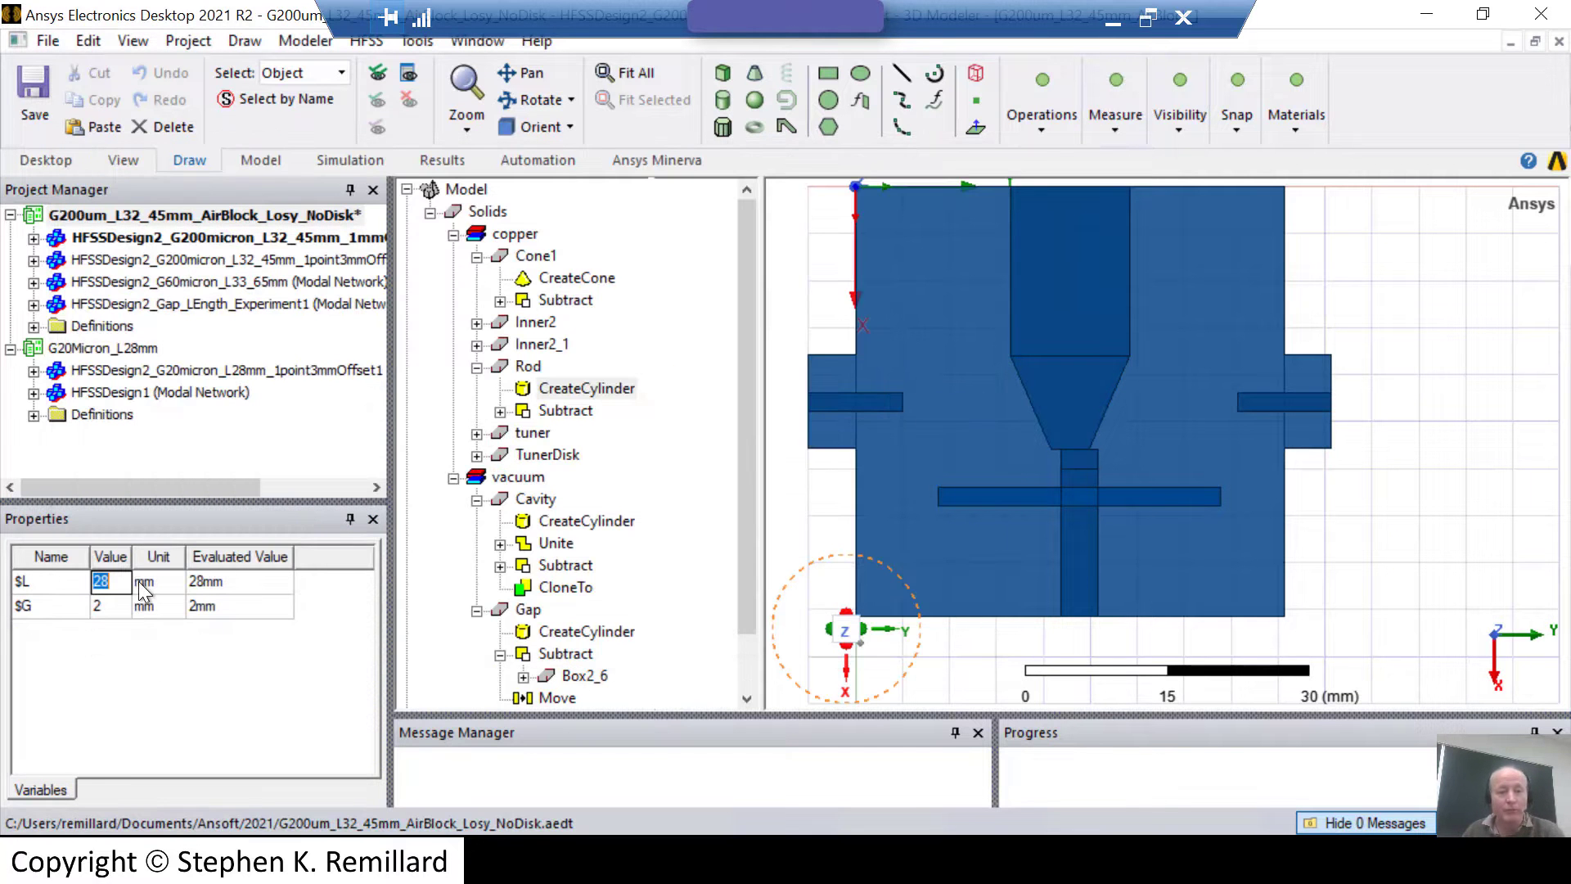
{"action": "type", "text": "2"}
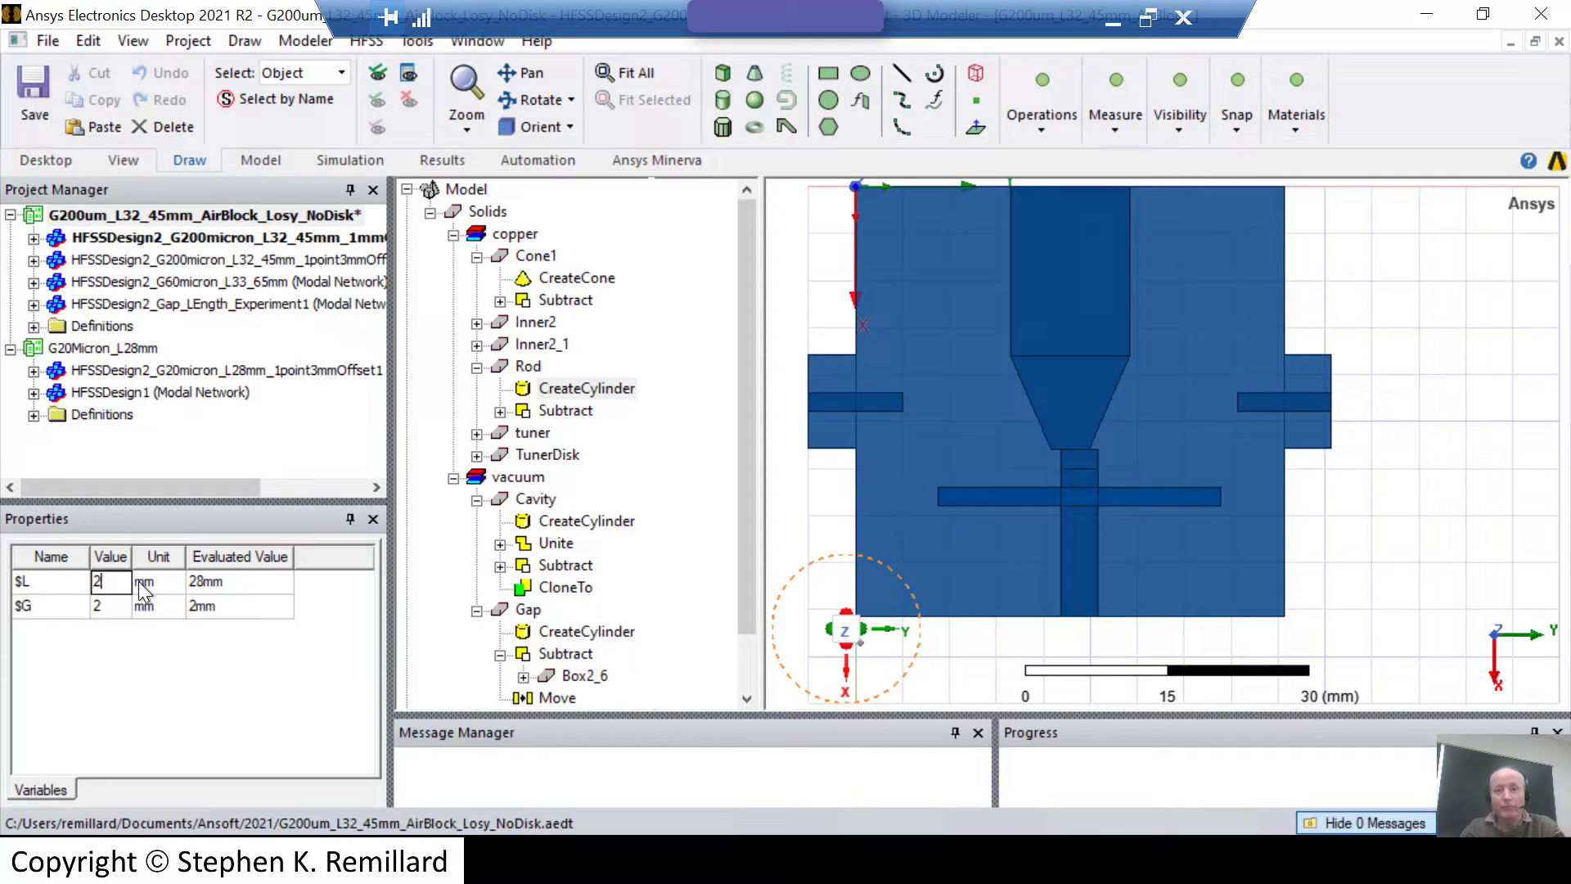
{"action": "type", "text": "5"}
{"action": "key", "text": "Tab"}
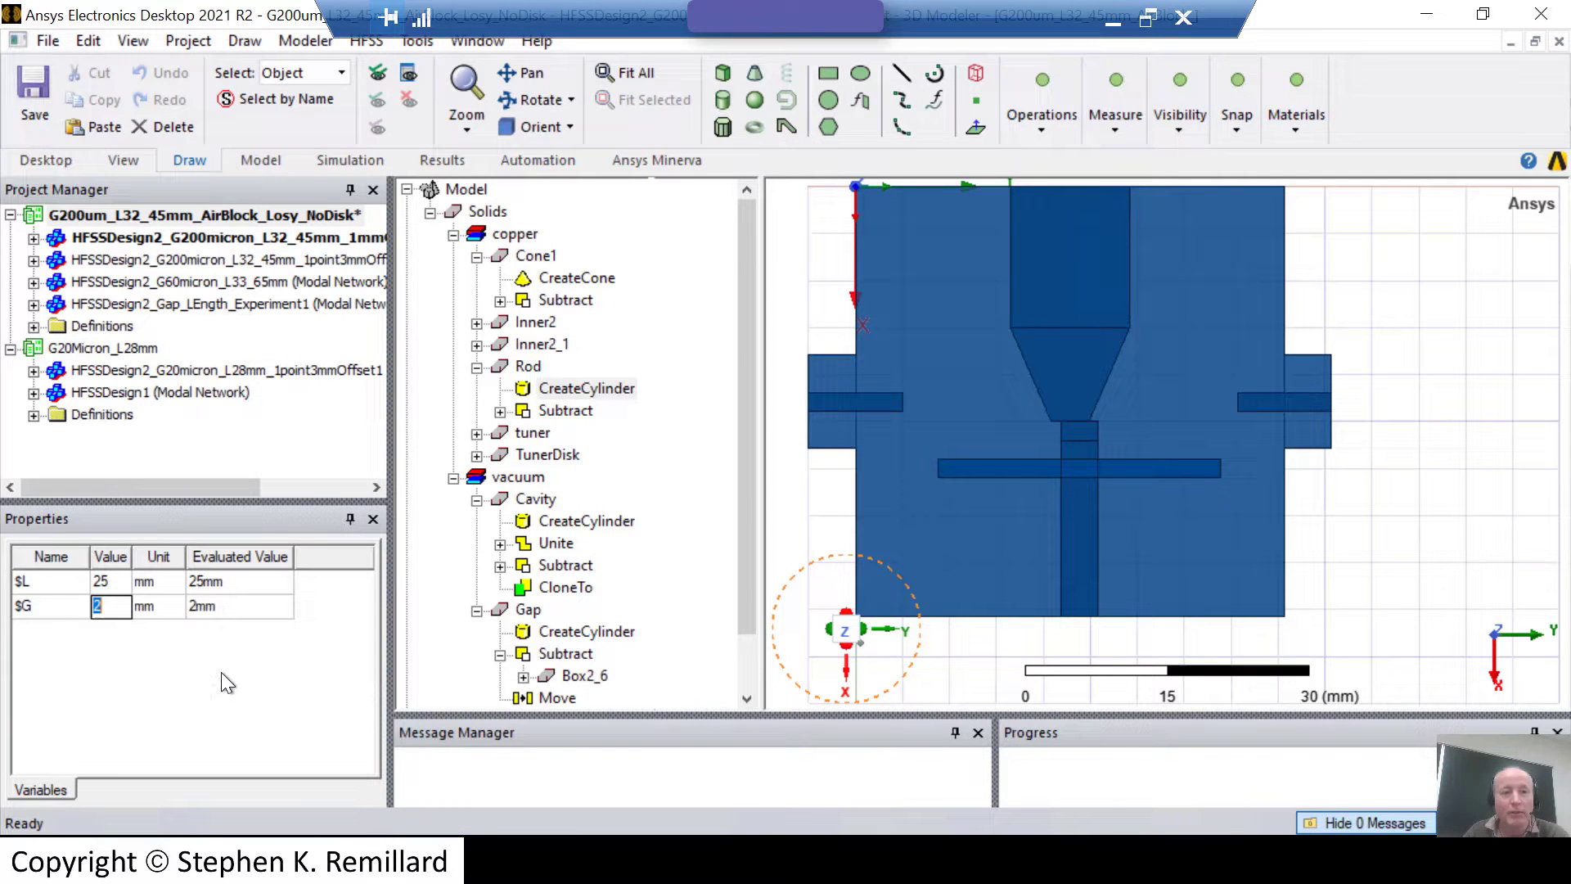
{"action": "left_click", "coordinate": [248, 686]}
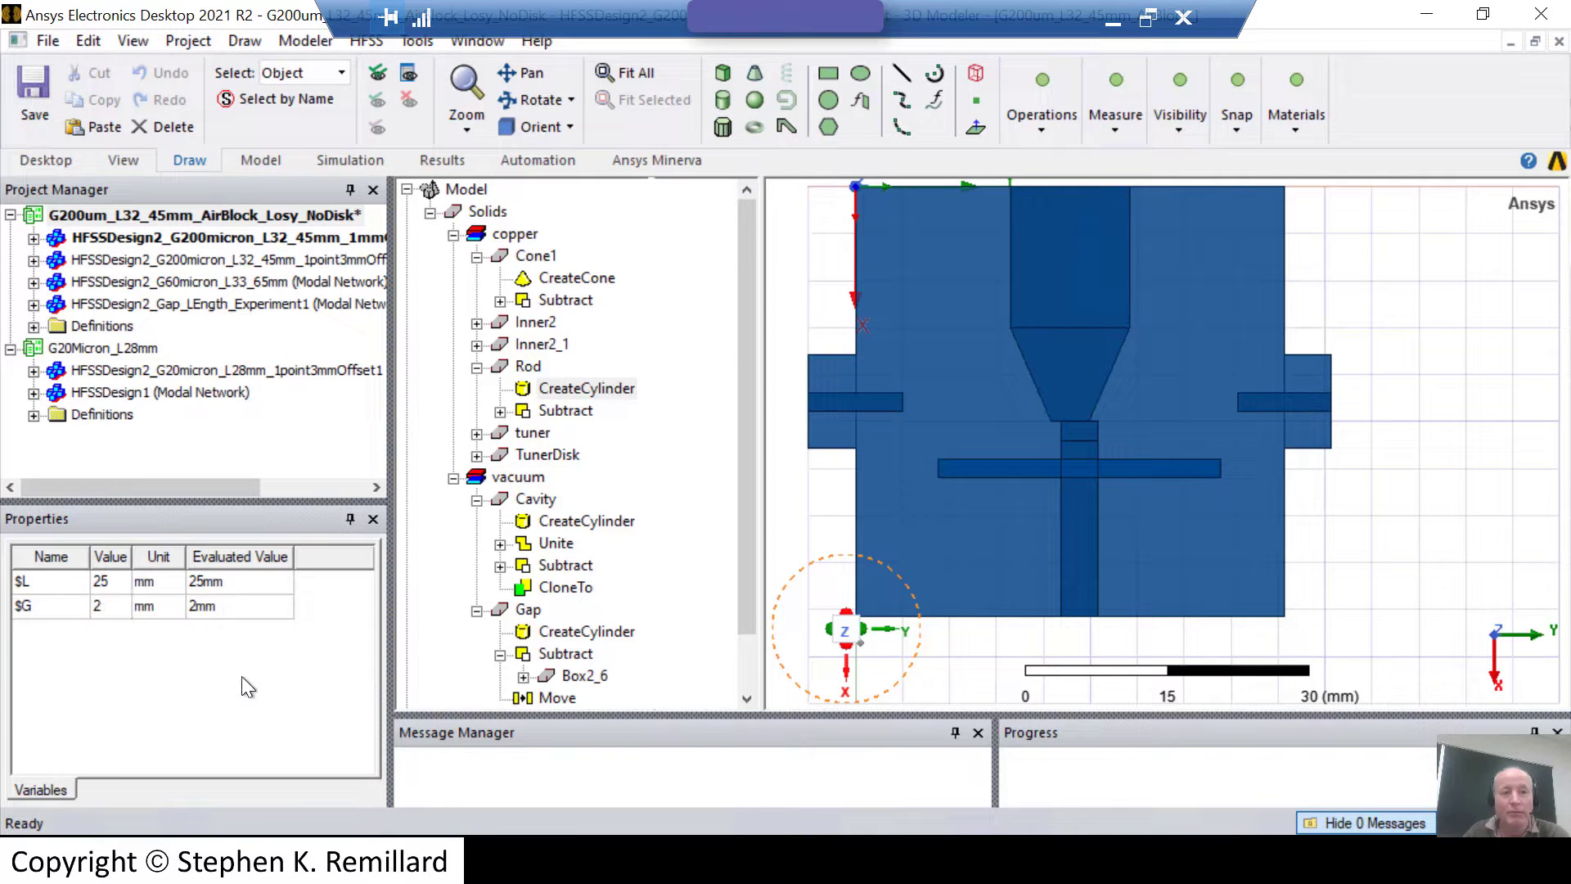
Verify the Rod cylinder's height is 15 mm, then select the G200um_L32_45mm_AirBlock_Losy_NoDisk project.
{"action": "double_click", "coordinate": [616, 391]}
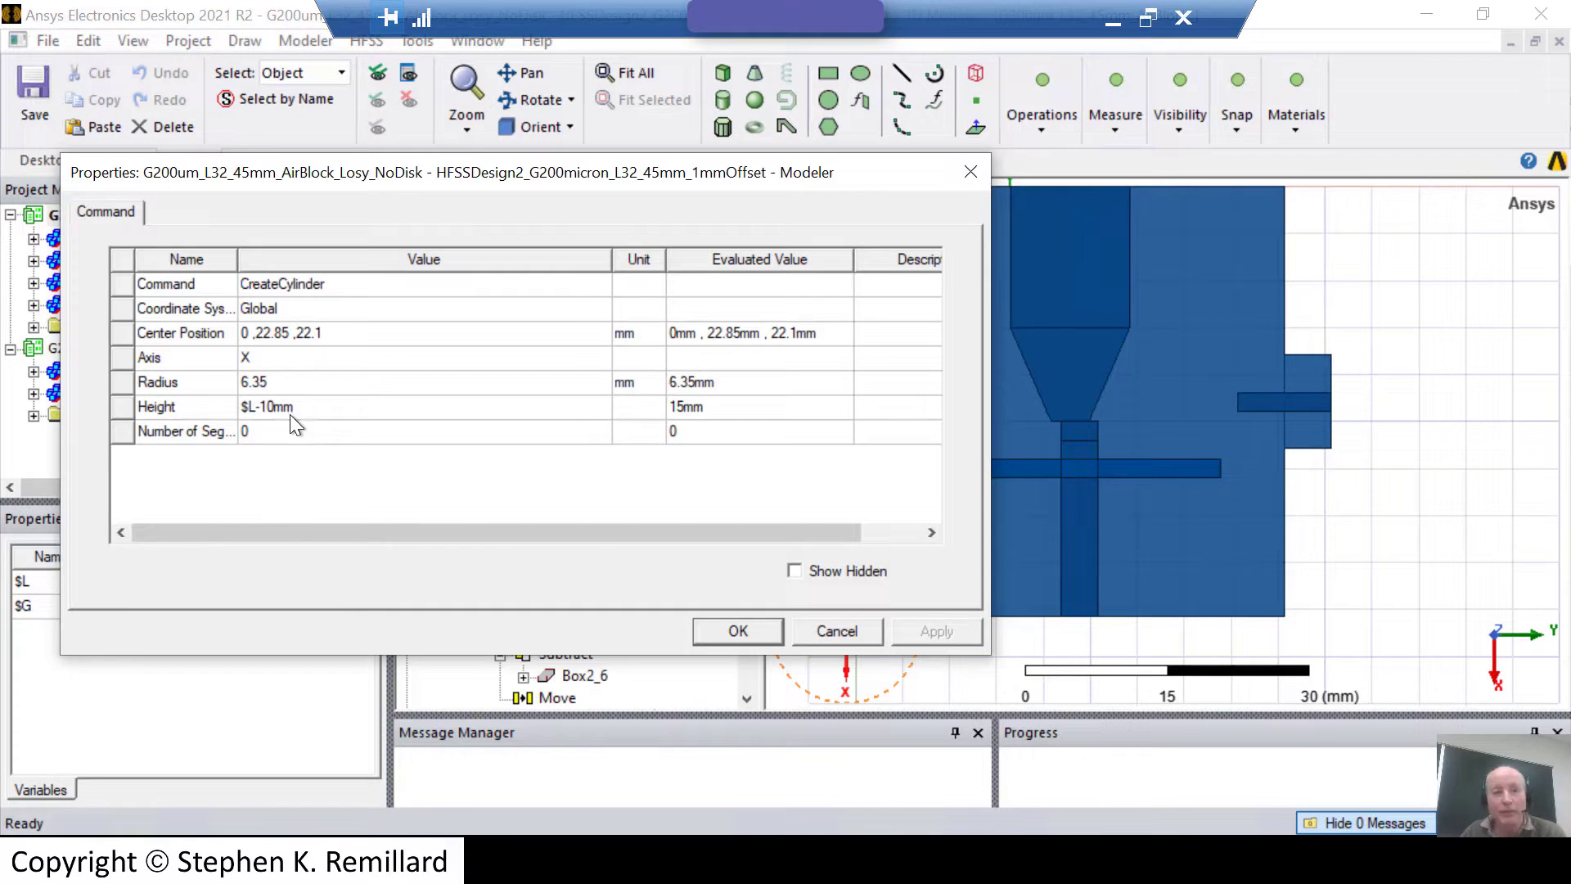
{"action": "left_click", "coordinate": [834, 630]}
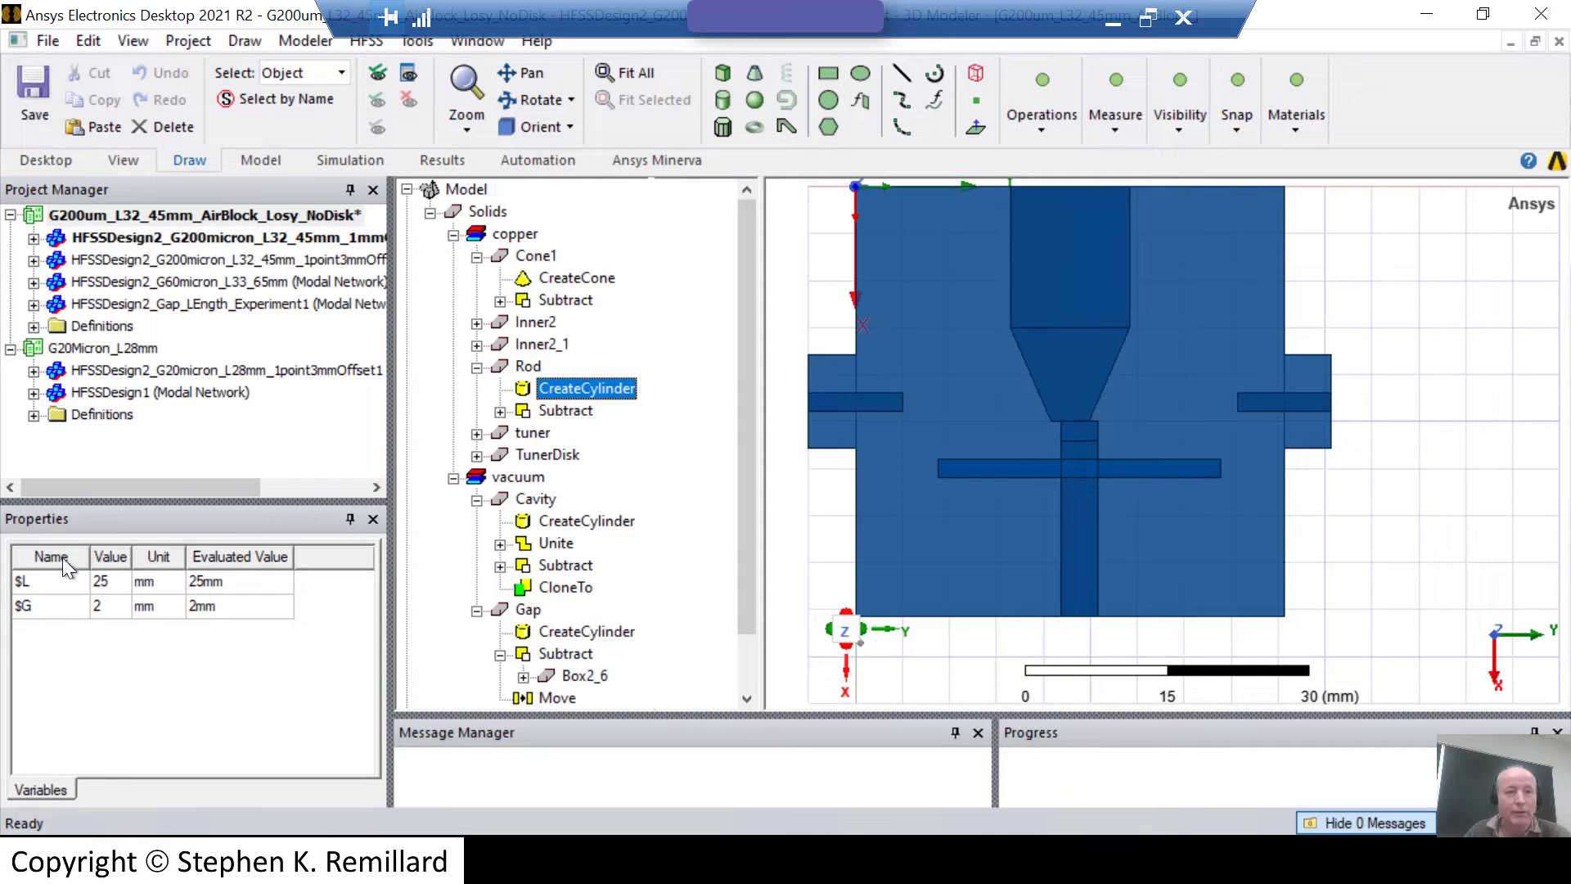
{"action": "left_click", "coordinate": [176, 214]}
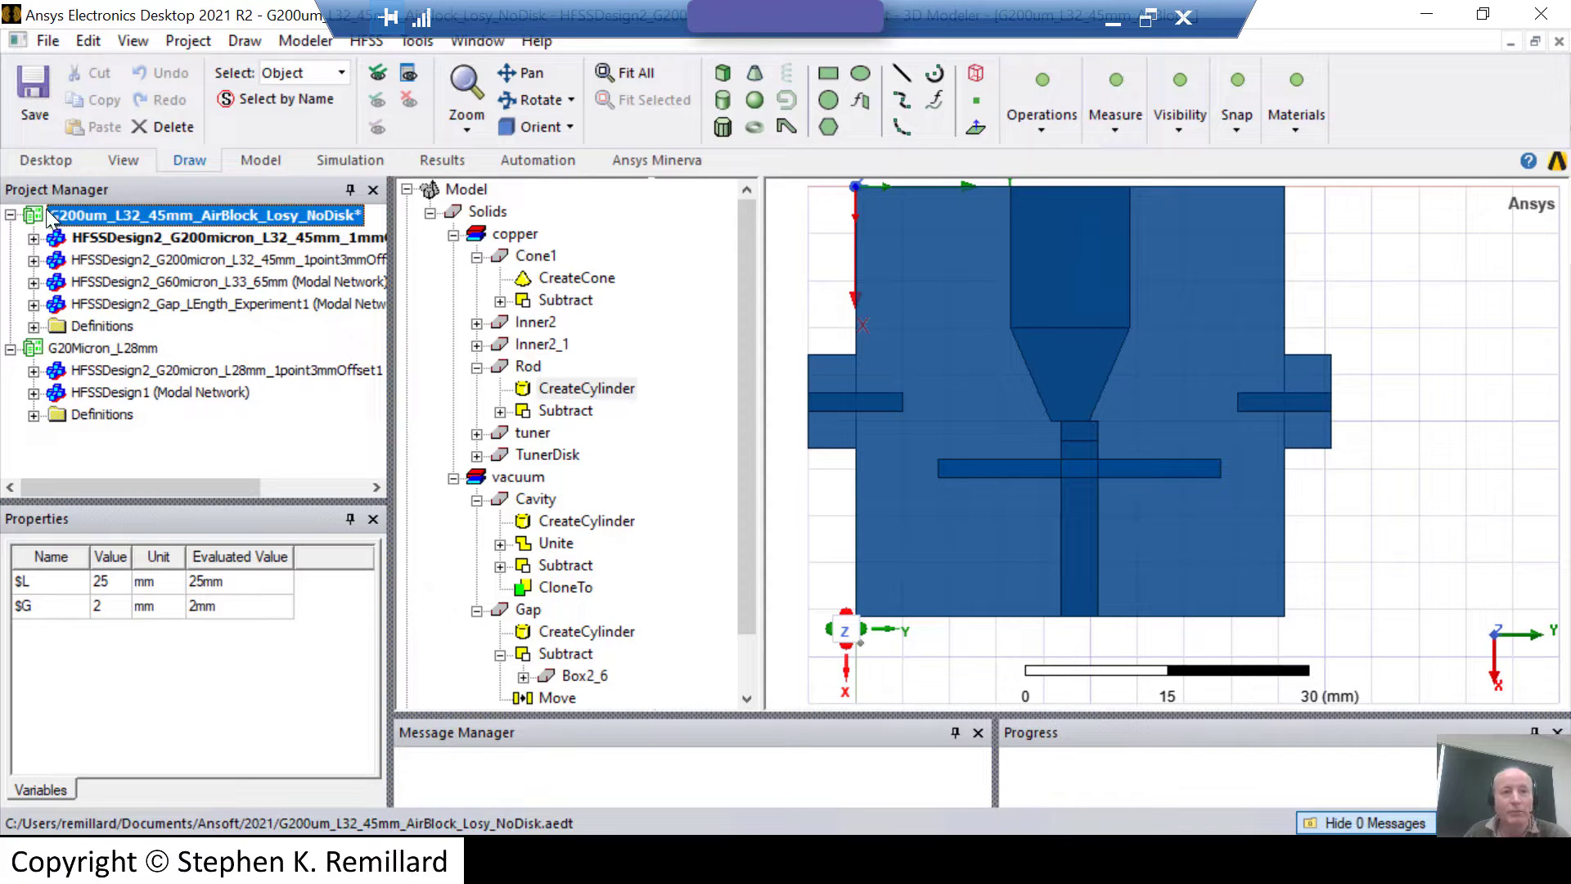
Create a new empty project, Project7, and insert an HFSS design into it.
{"action": "left_click", "coordinate": [246, 348]}
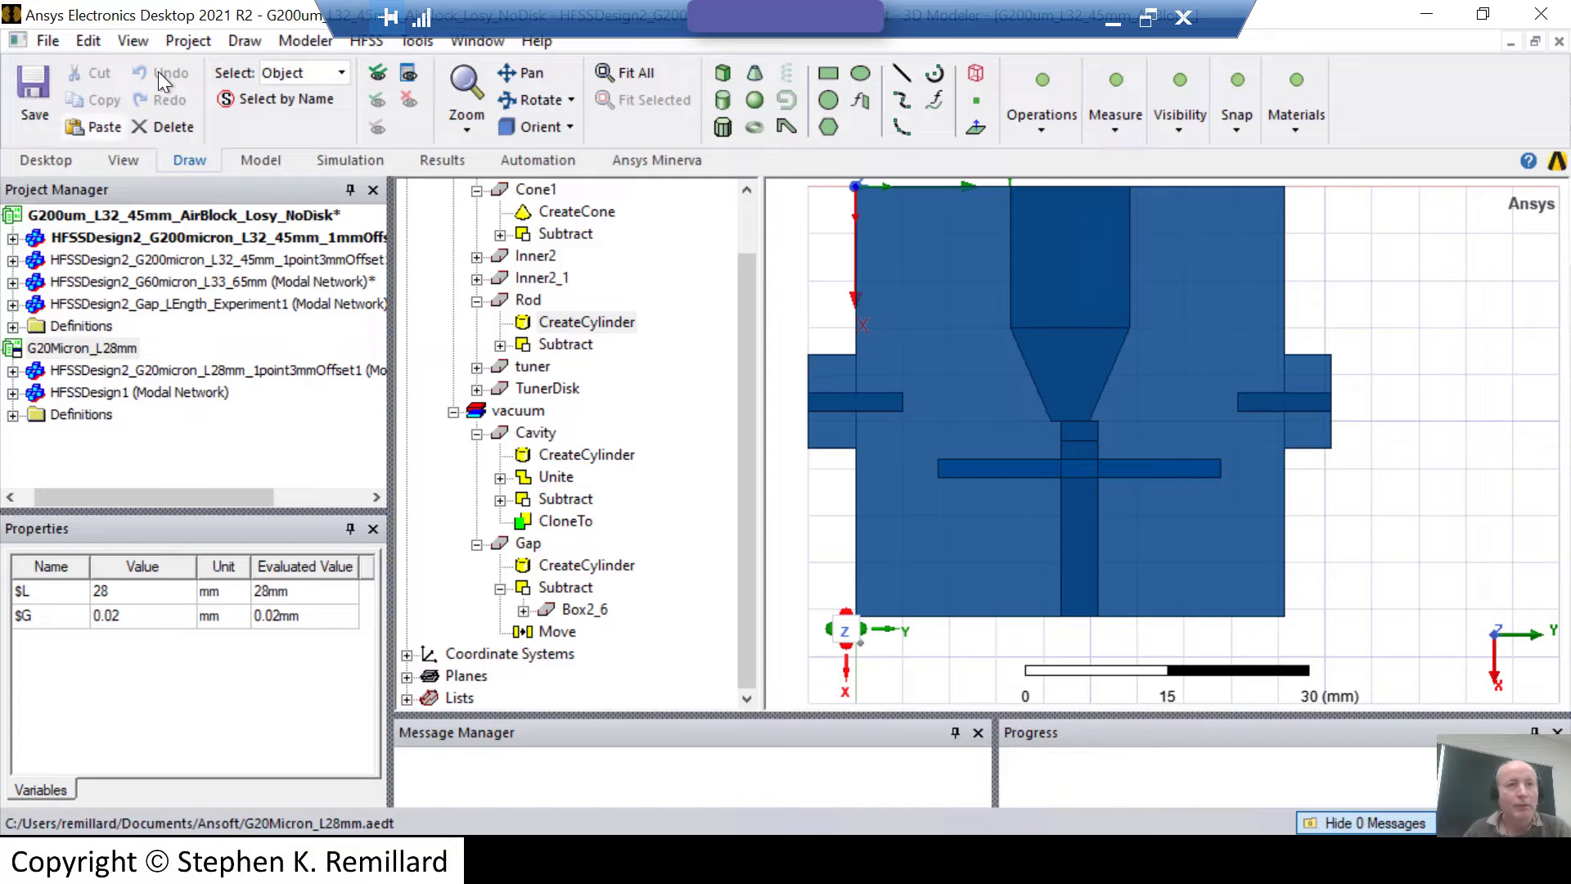
{"action": "left_click", "coordinate": [45, 42]}
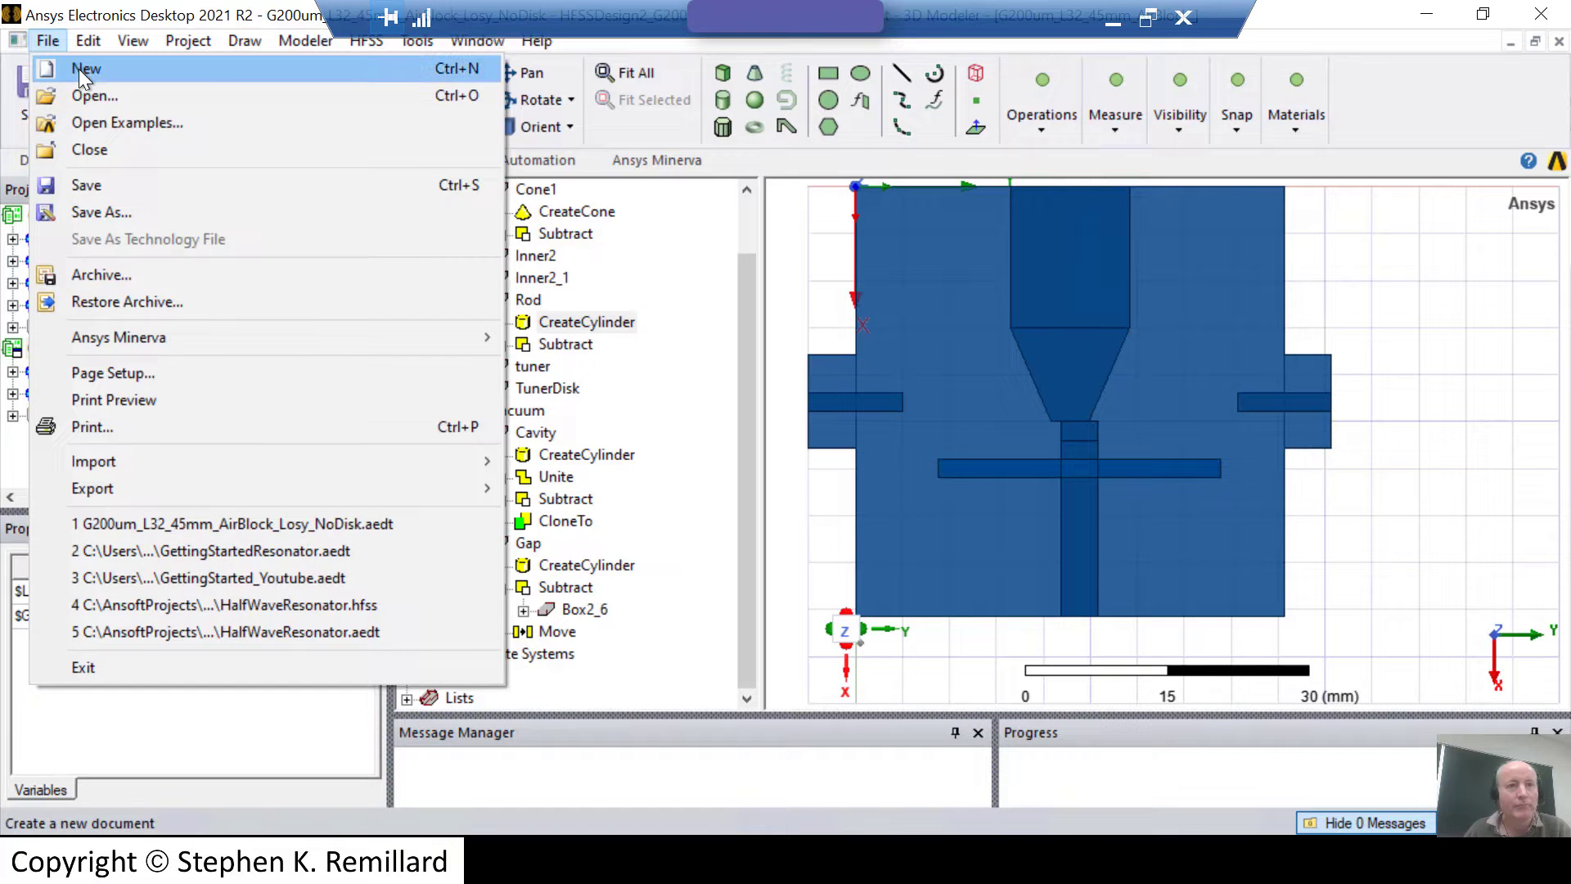
{"action": "left_click", "coordinate": [80, 69]}
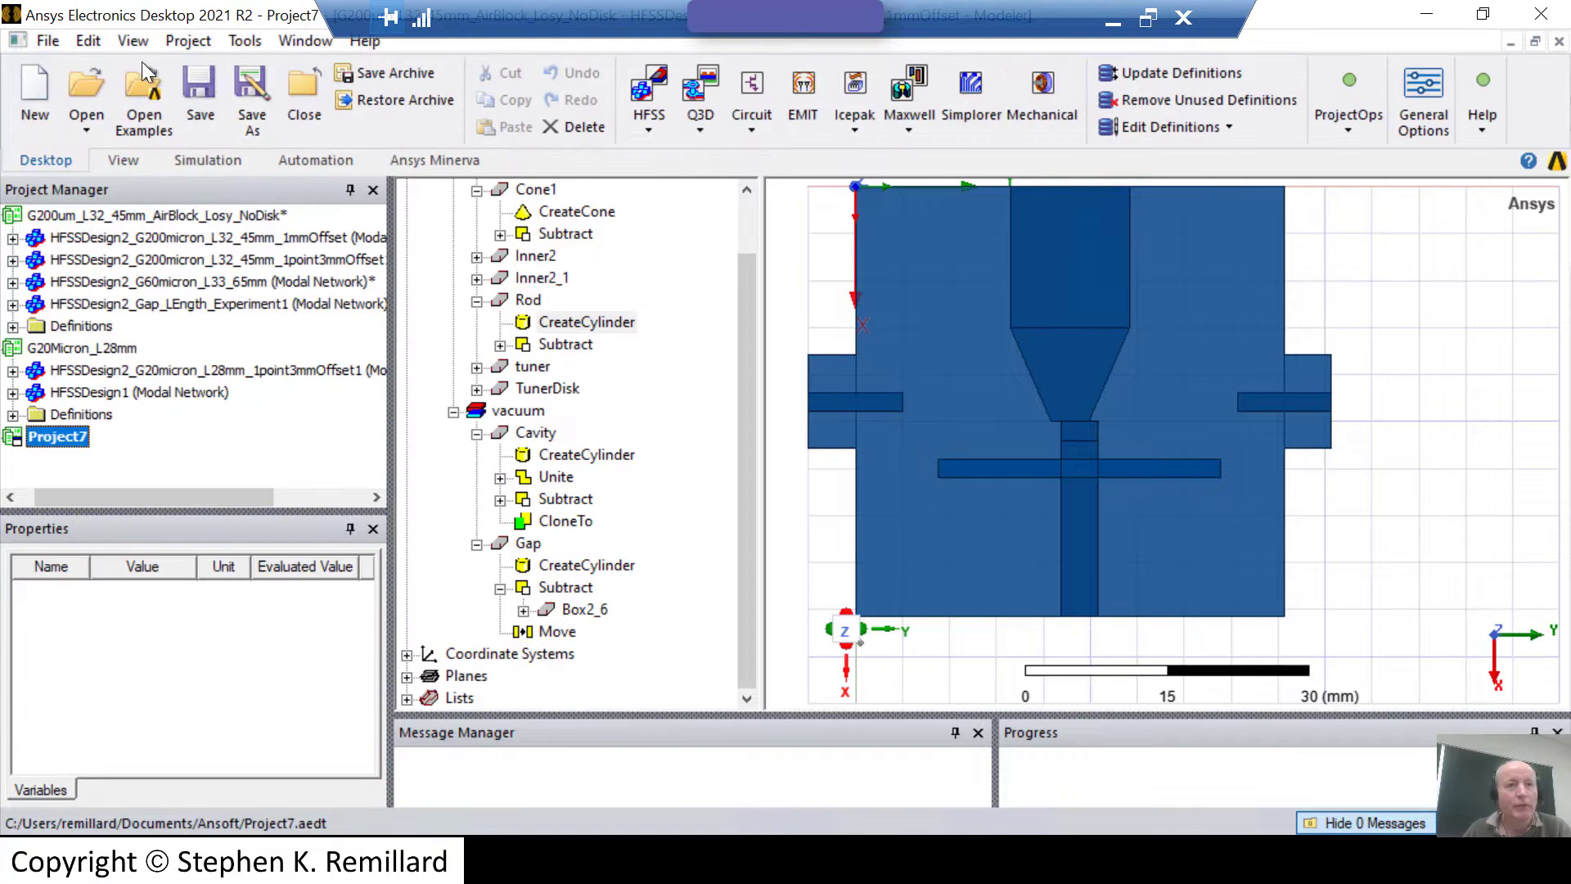
{"action": "left_click", "coordinate": [190, 40]}
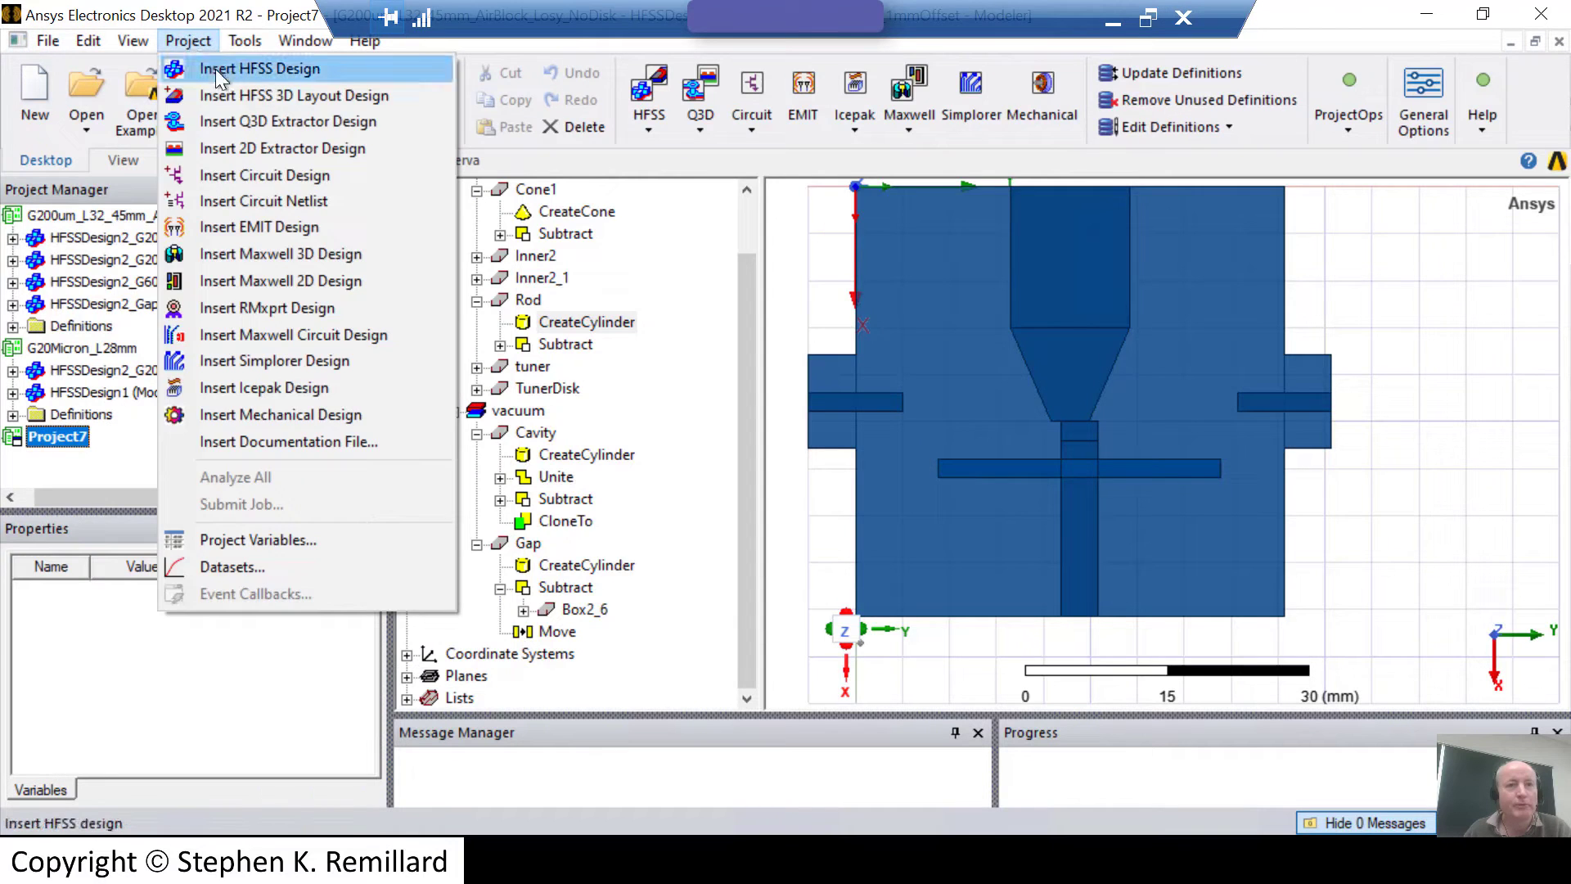
{"action": "left_click", "coordinate": [219, 63]}
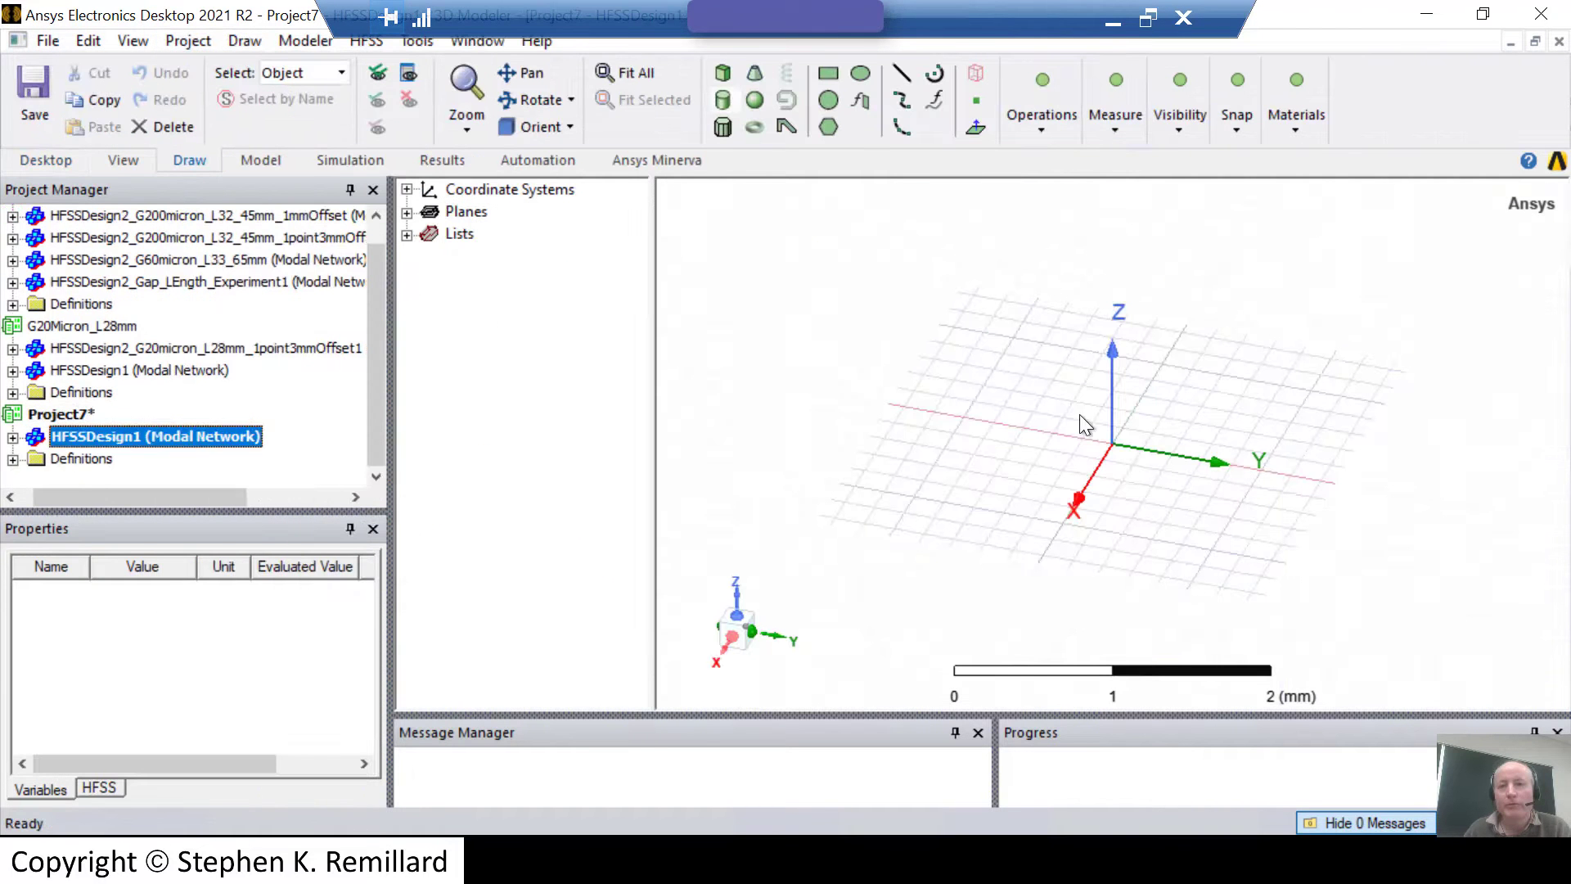
Draw a cylinder centred at the origin with about 0.45 mm radius and 1.2 mm height.
{"action": "left_click", "coordinate": [1122, 440]}
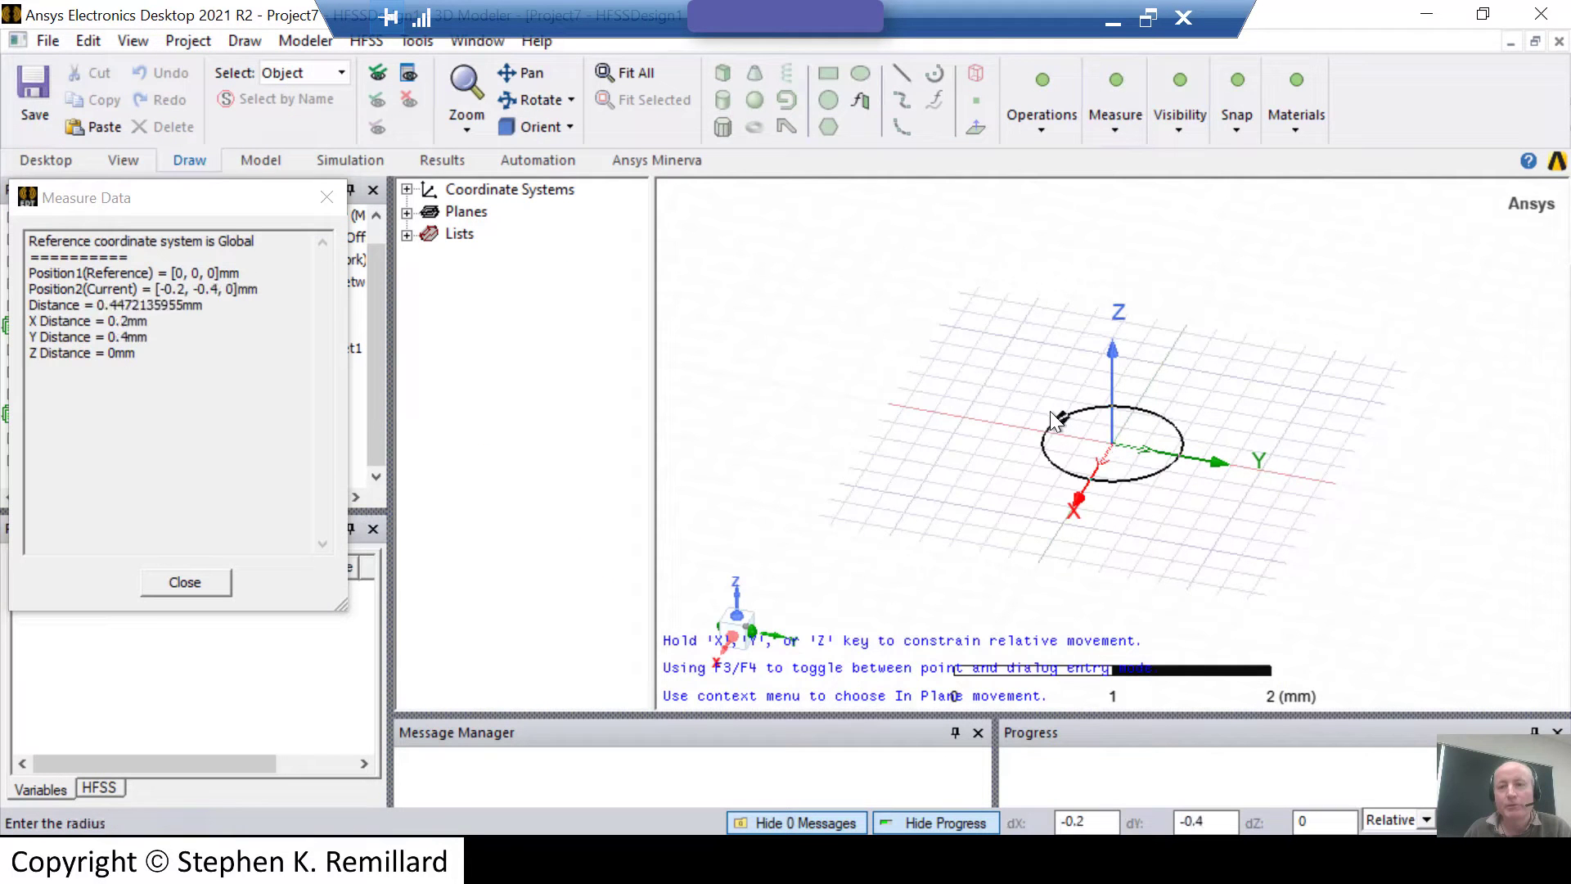
{"action": "left_click", "coordinate": [1062, 417]}
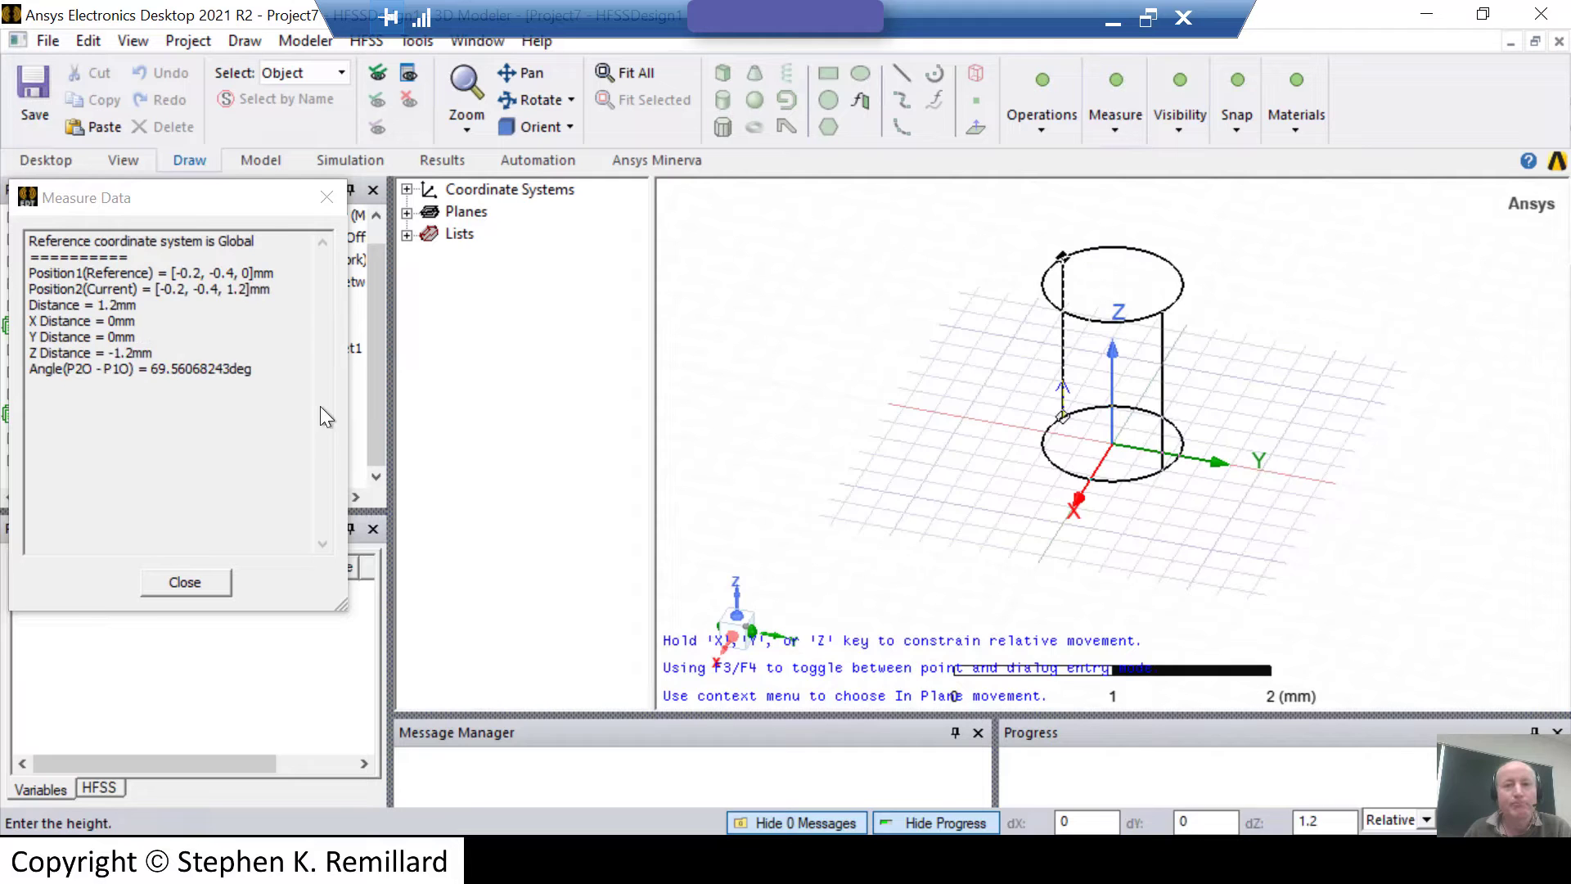
{"action": "left_click", "coordinate": [960, 292]}
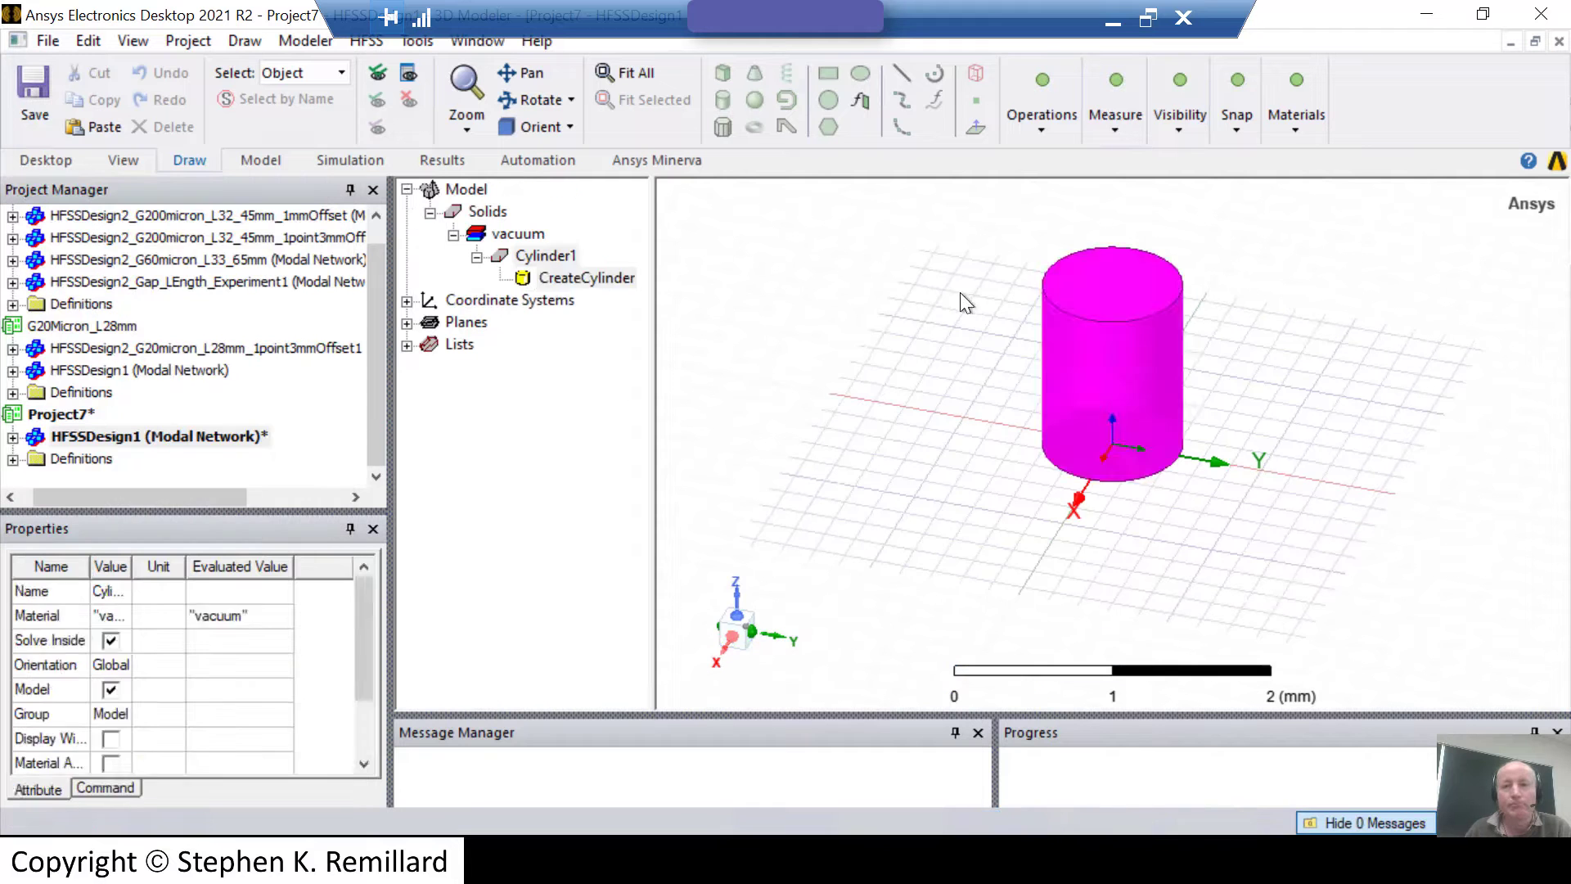
Change the cylinder's height to '1.2mm -$L', creating project variable $L with value 0.4.
{"action": "double_click", "coordinate": [566, 280]}
{"action": "left_click", "coordinate": [361, 554]}
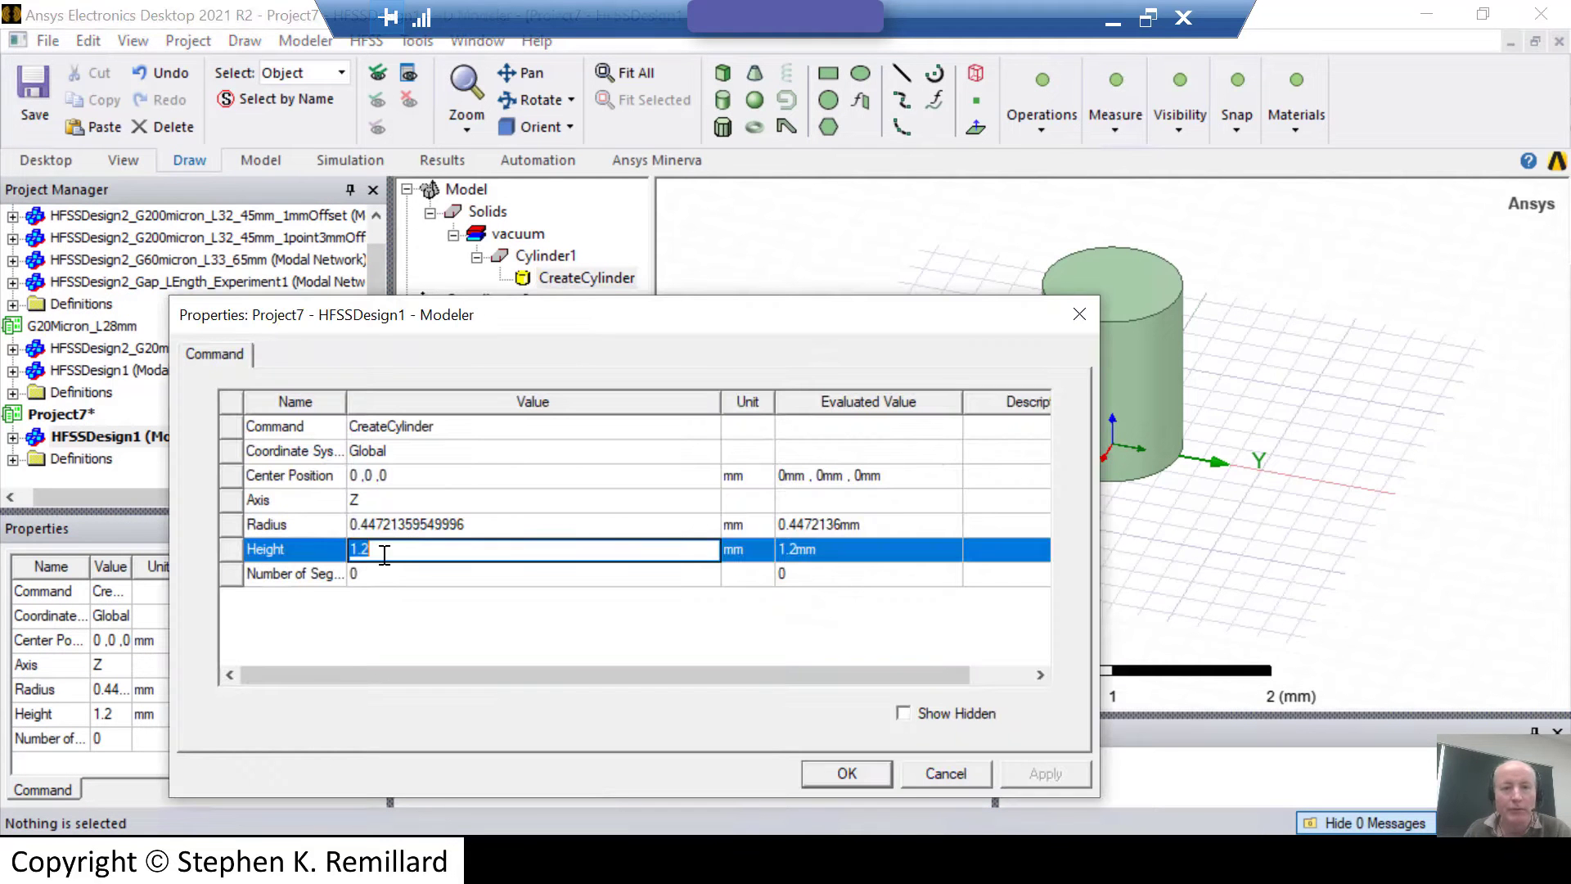
{"action": "left_click", "coordinate": [382, 550]}
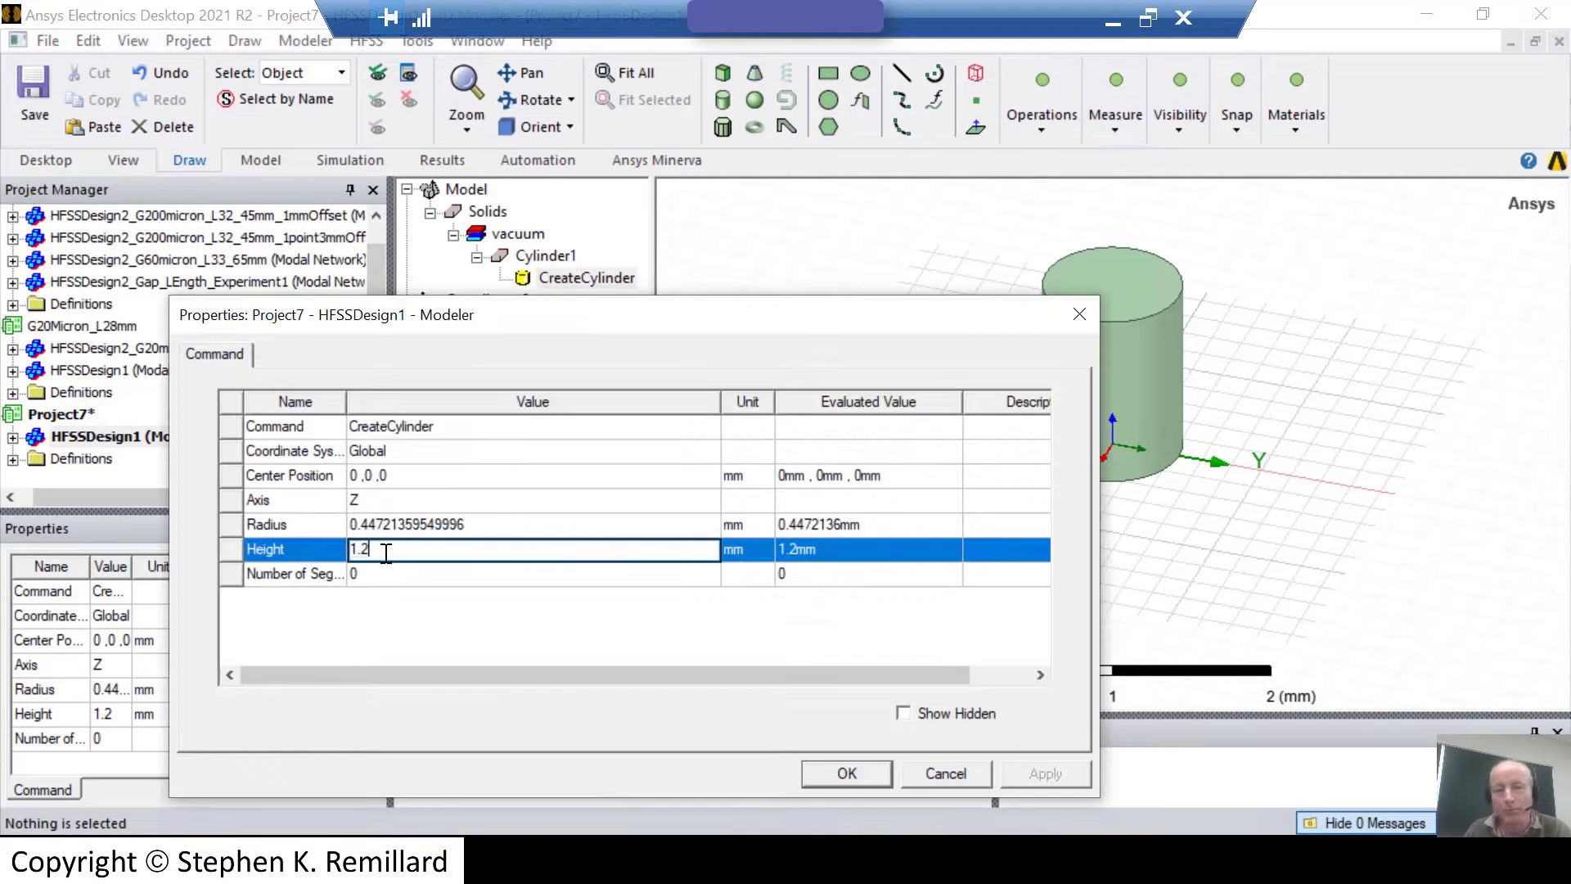
{"action": "left_click", "coordinate": [732, 547]}
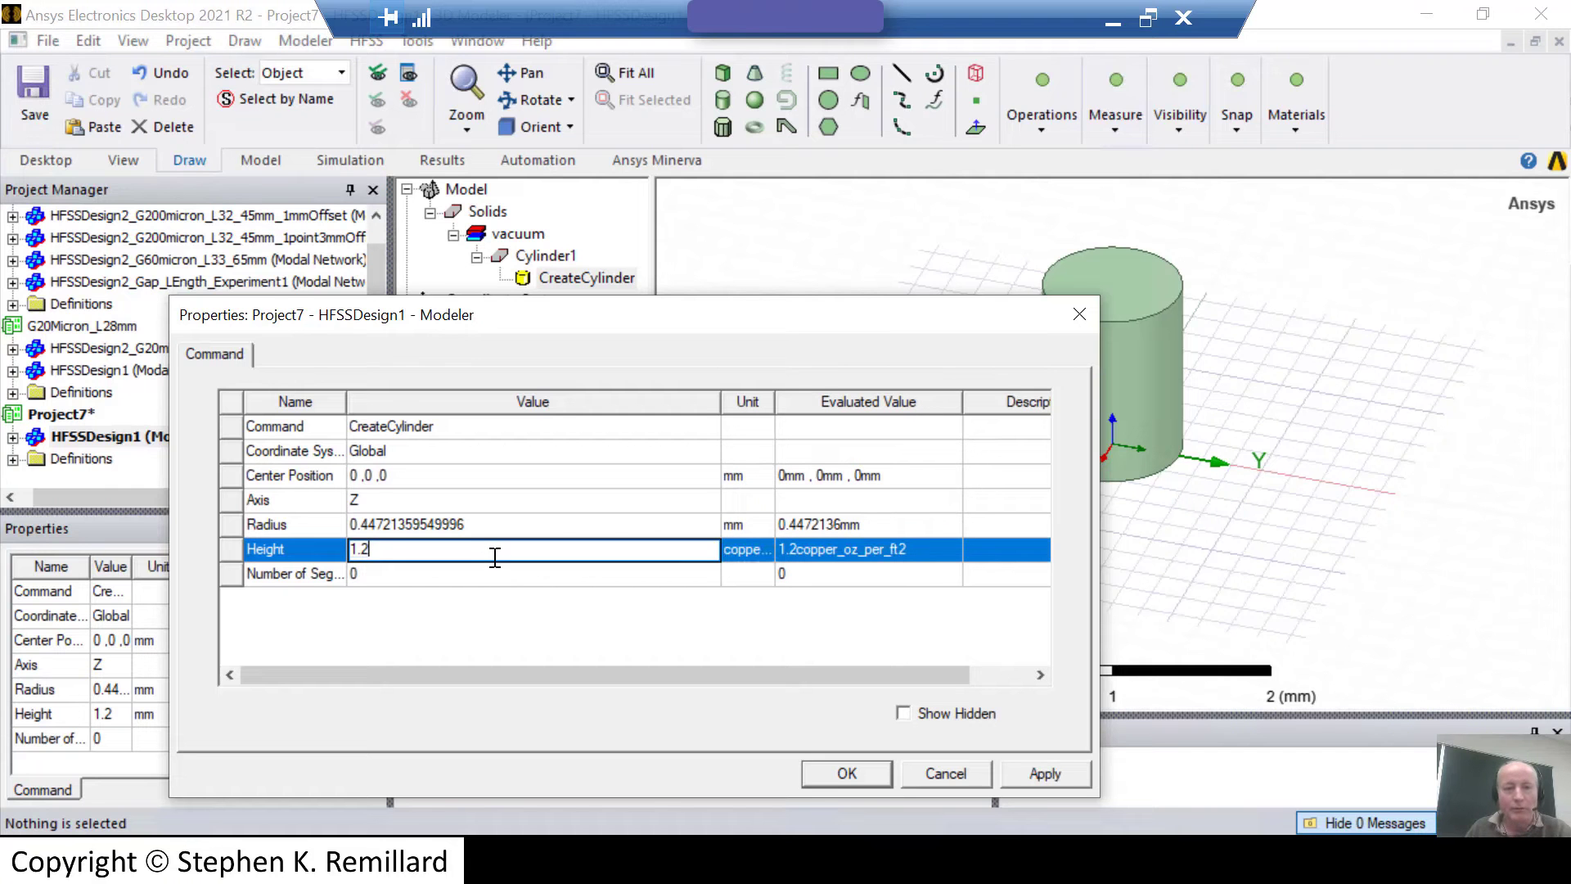
{"action": "type", "text": "mm"}
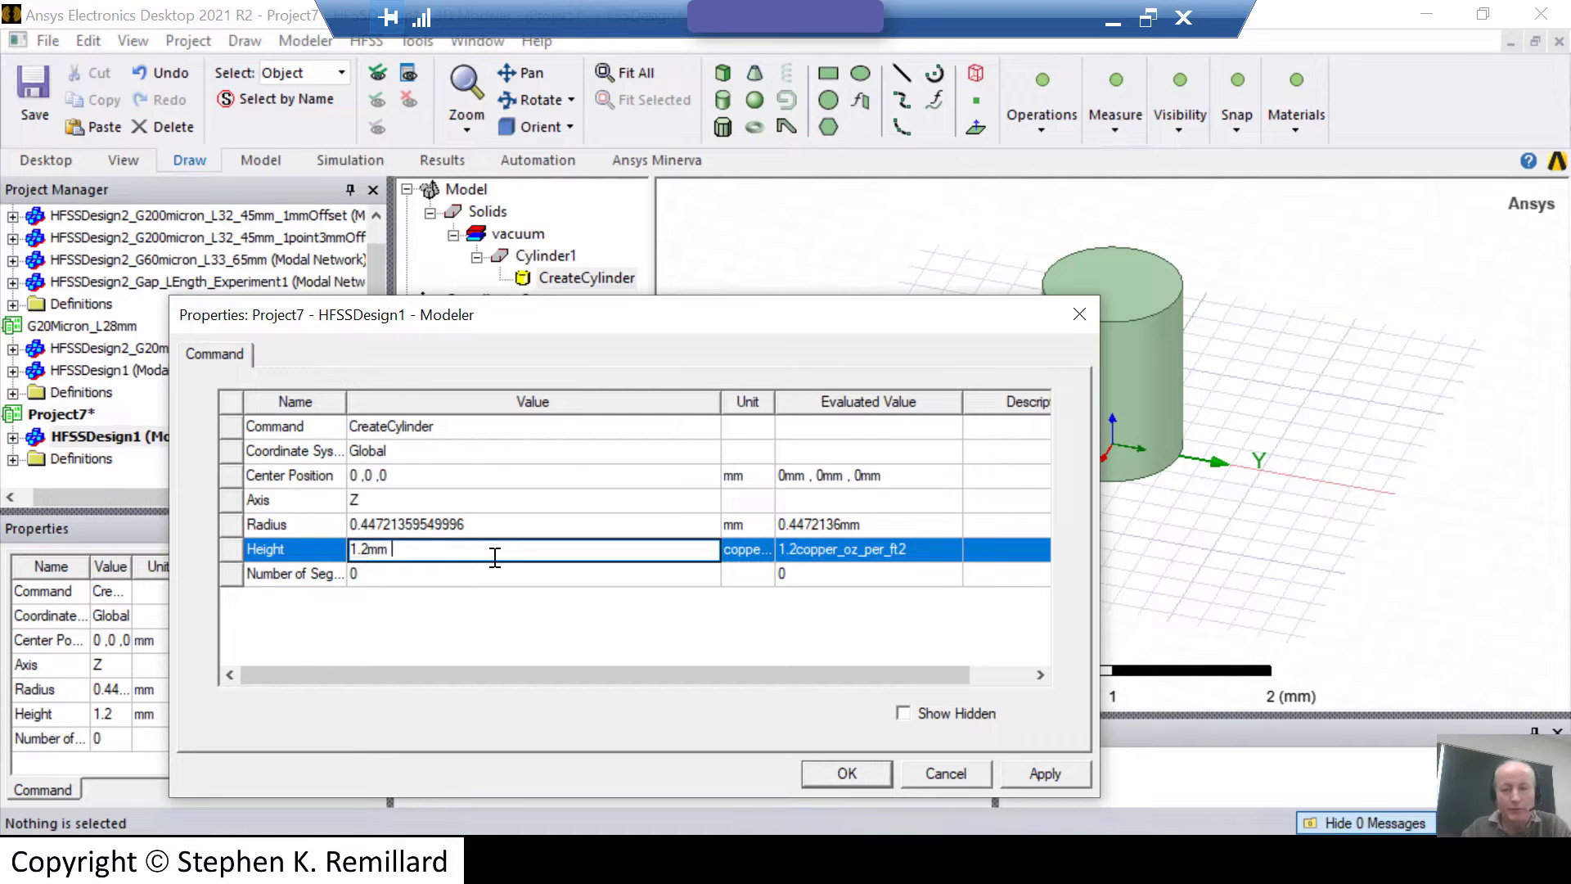
{"action": "type", "text": " -$L"}
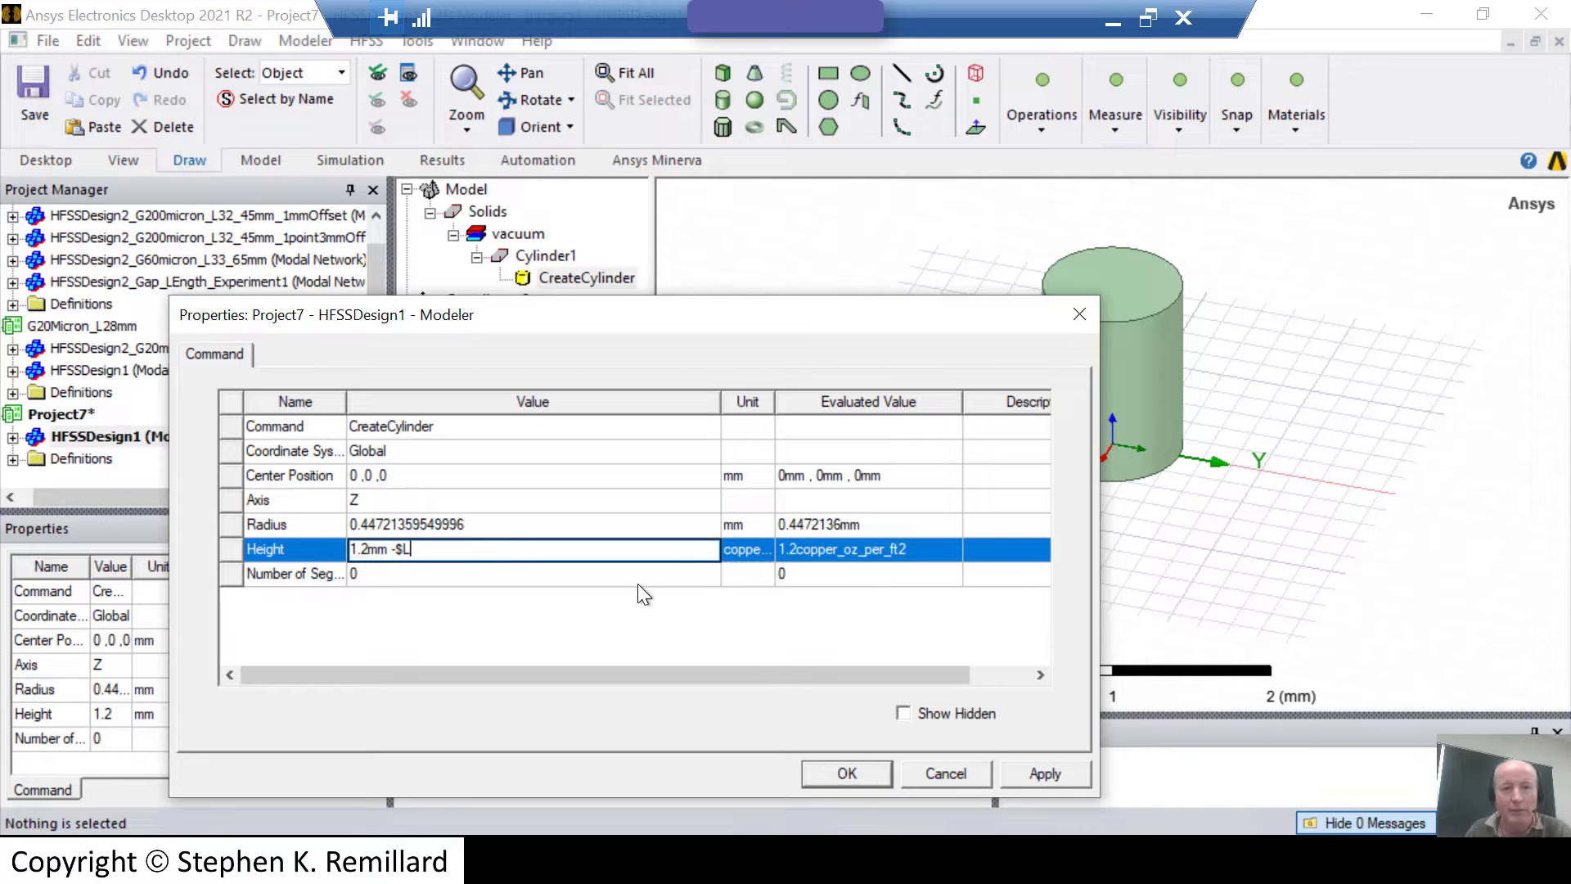
{"action": "left_click", "coordinate": [847, 774]}
{"action": "type", "text": "0.4"}
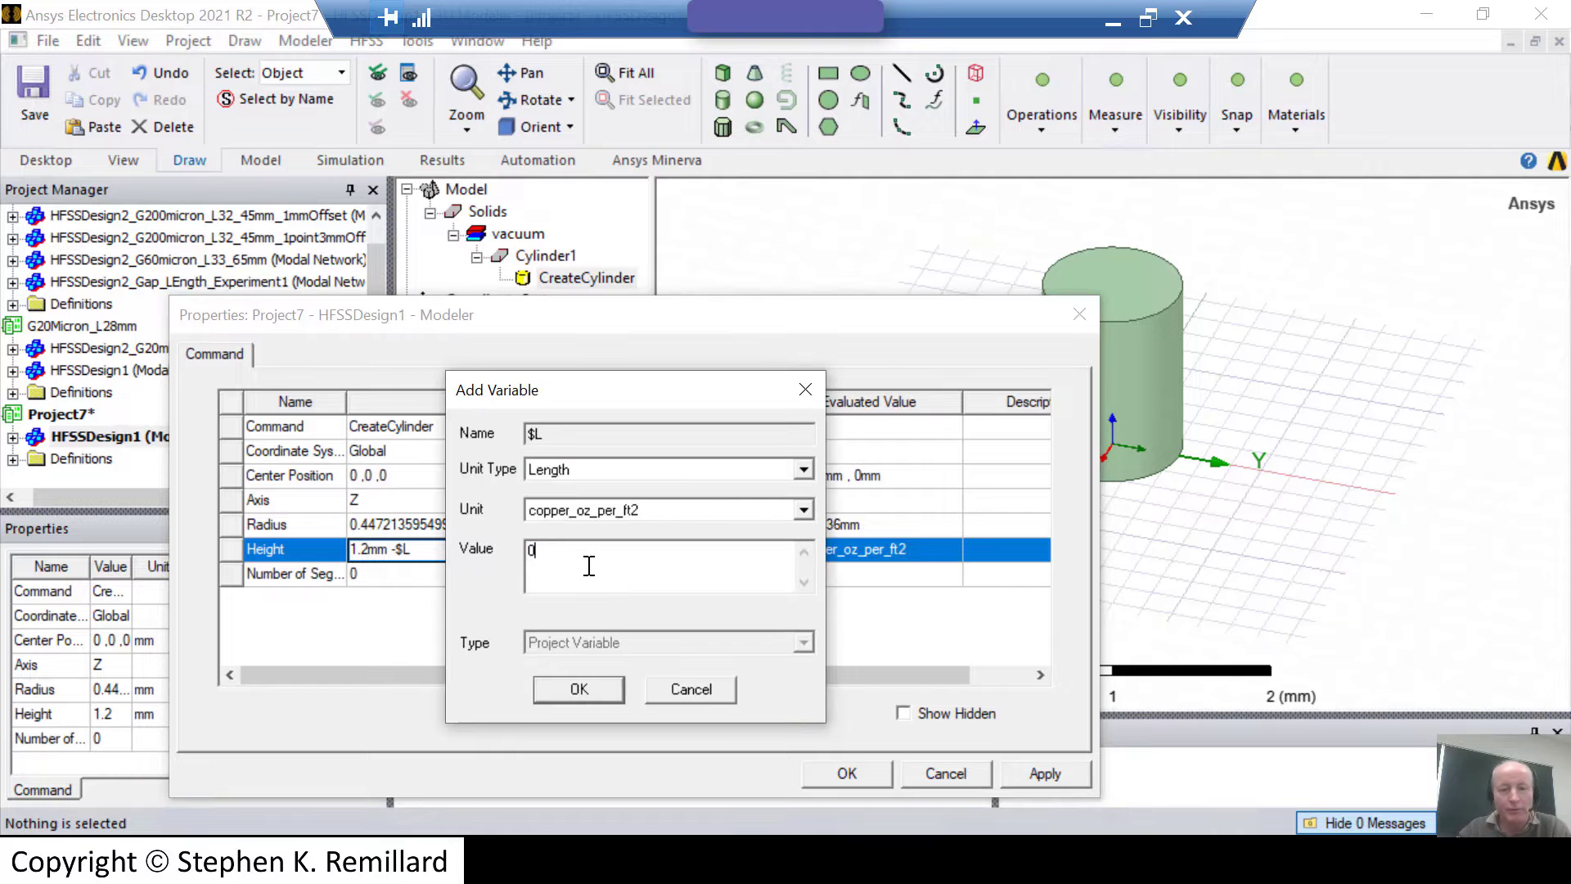
{"action": "left_click", "coordinate": [572, 687]}
{"action": "left_click", "coordinate": [843, 772]}
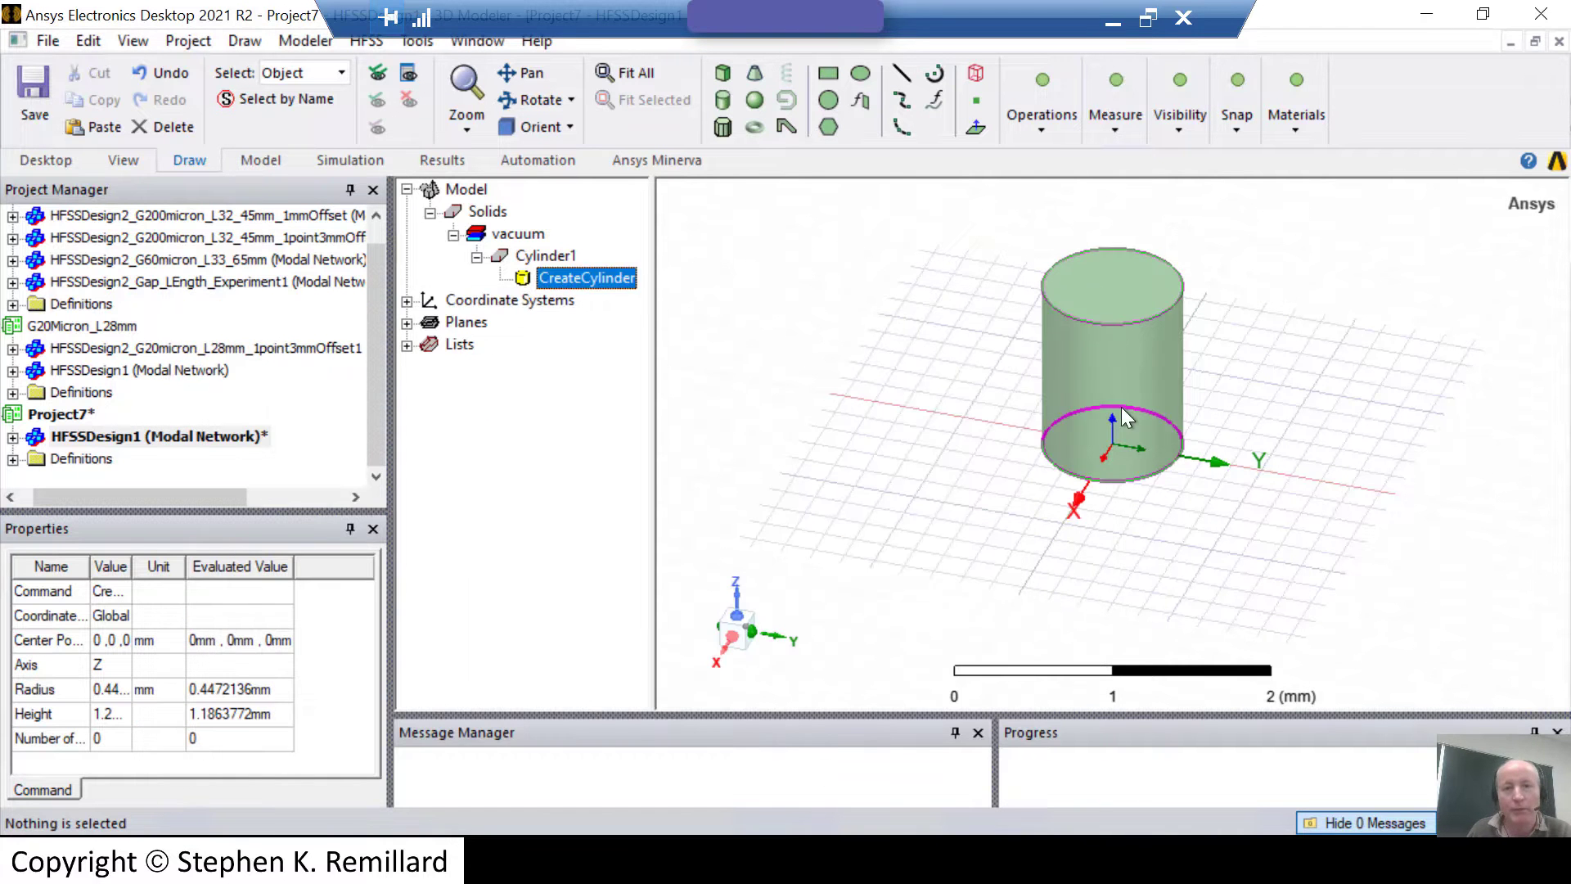
Change Project7's $L unit to mm and confirm Cylinder1's height evaluates to 0.8mm.
{"action": "double_click", "coordinate": [586, 277]}
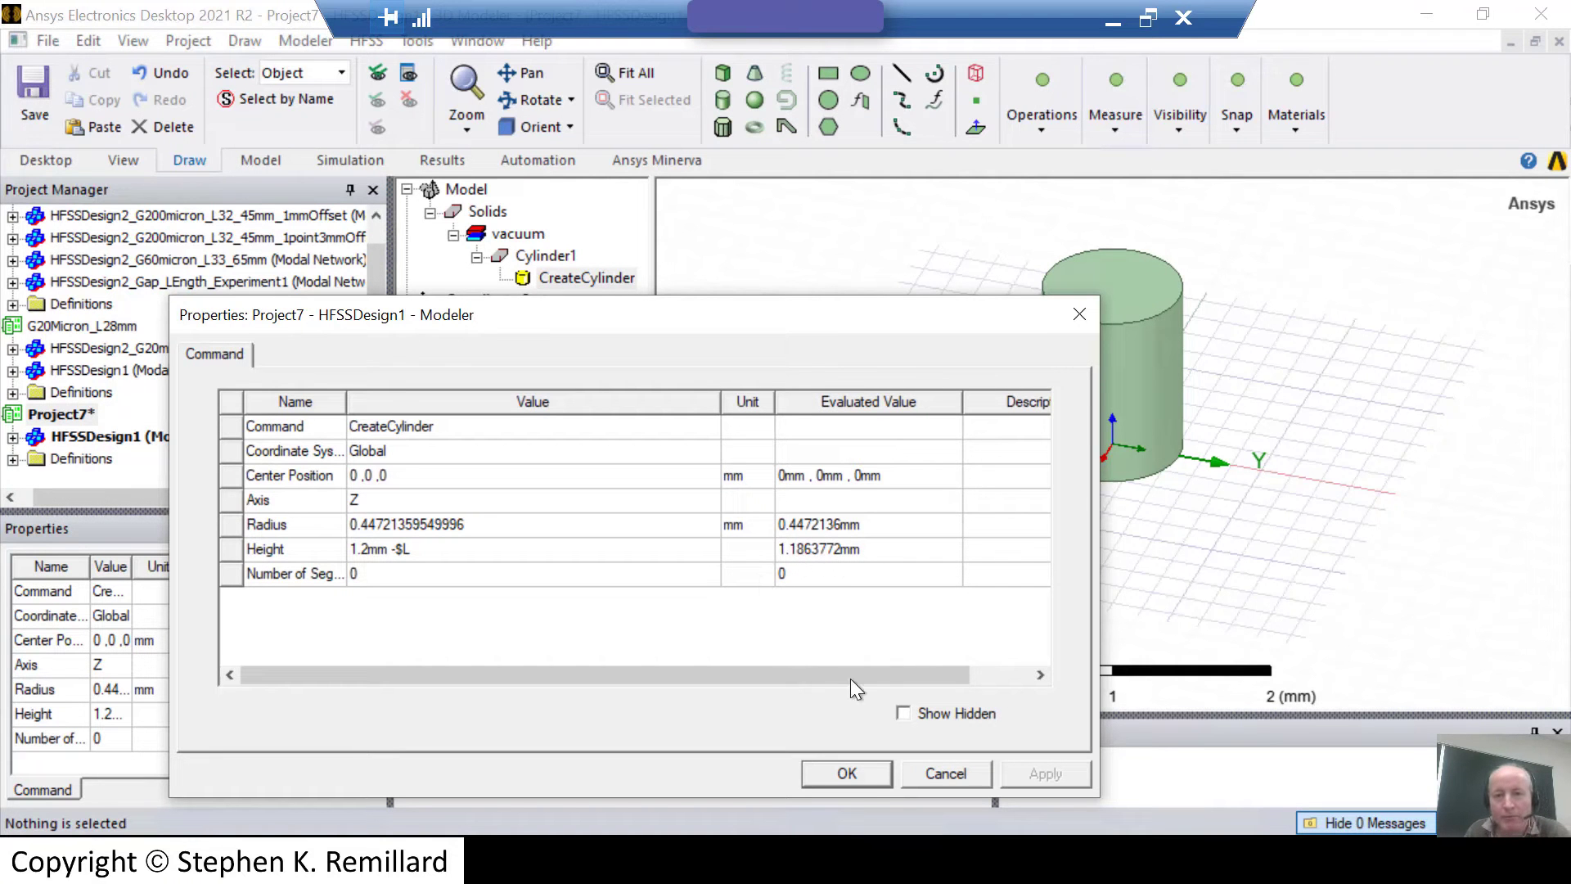
{"action": "left_click", "coordinate": [847, 773]}
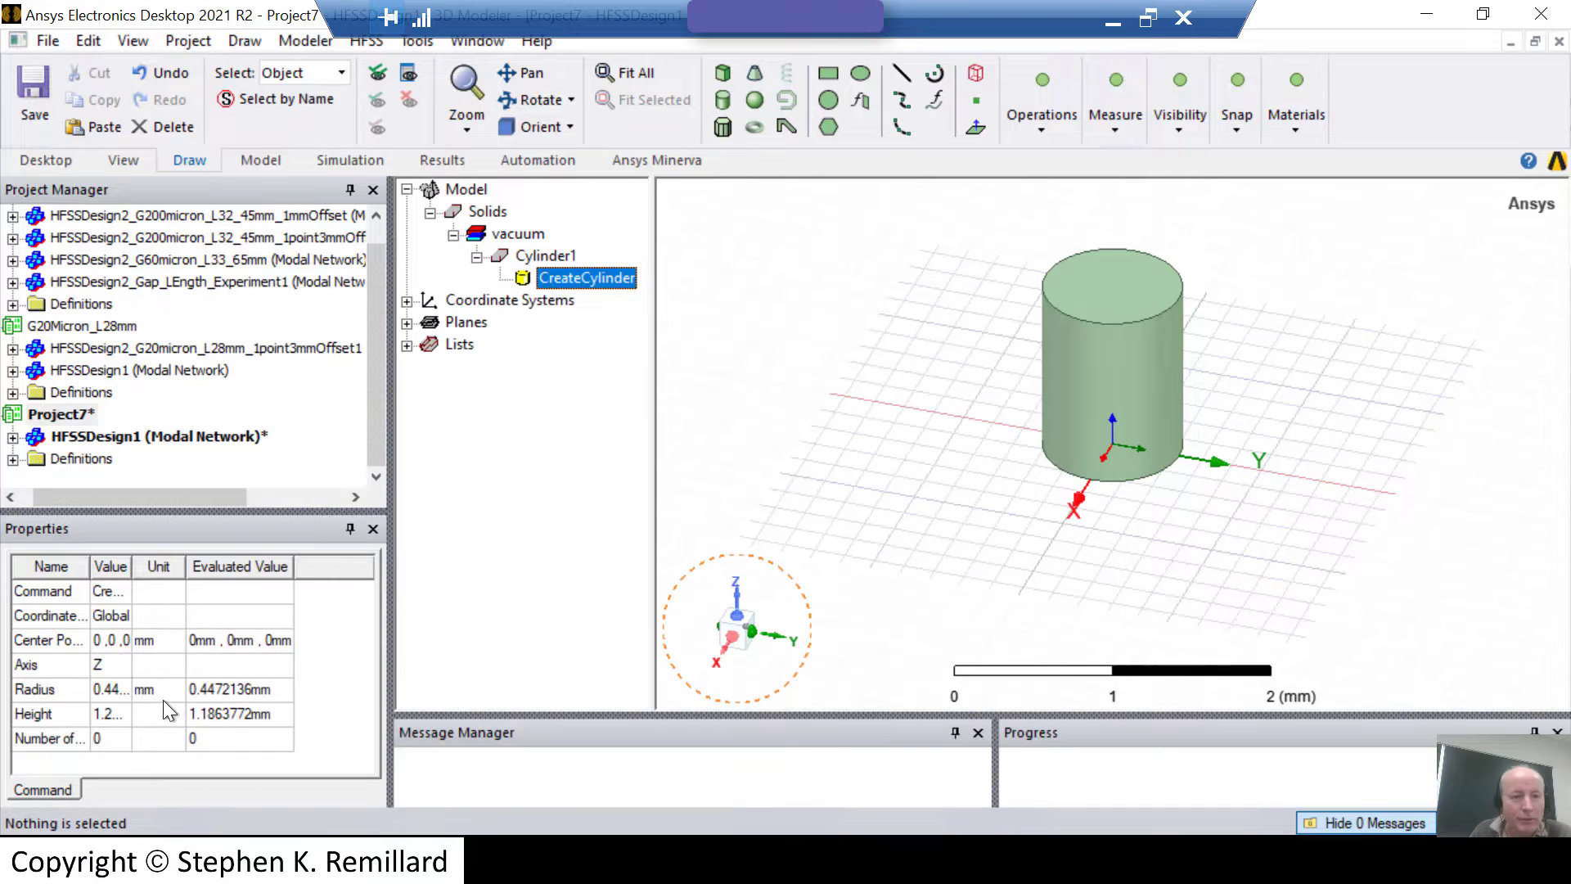
{"action": "left_click", "coordinate": [55, 416]}
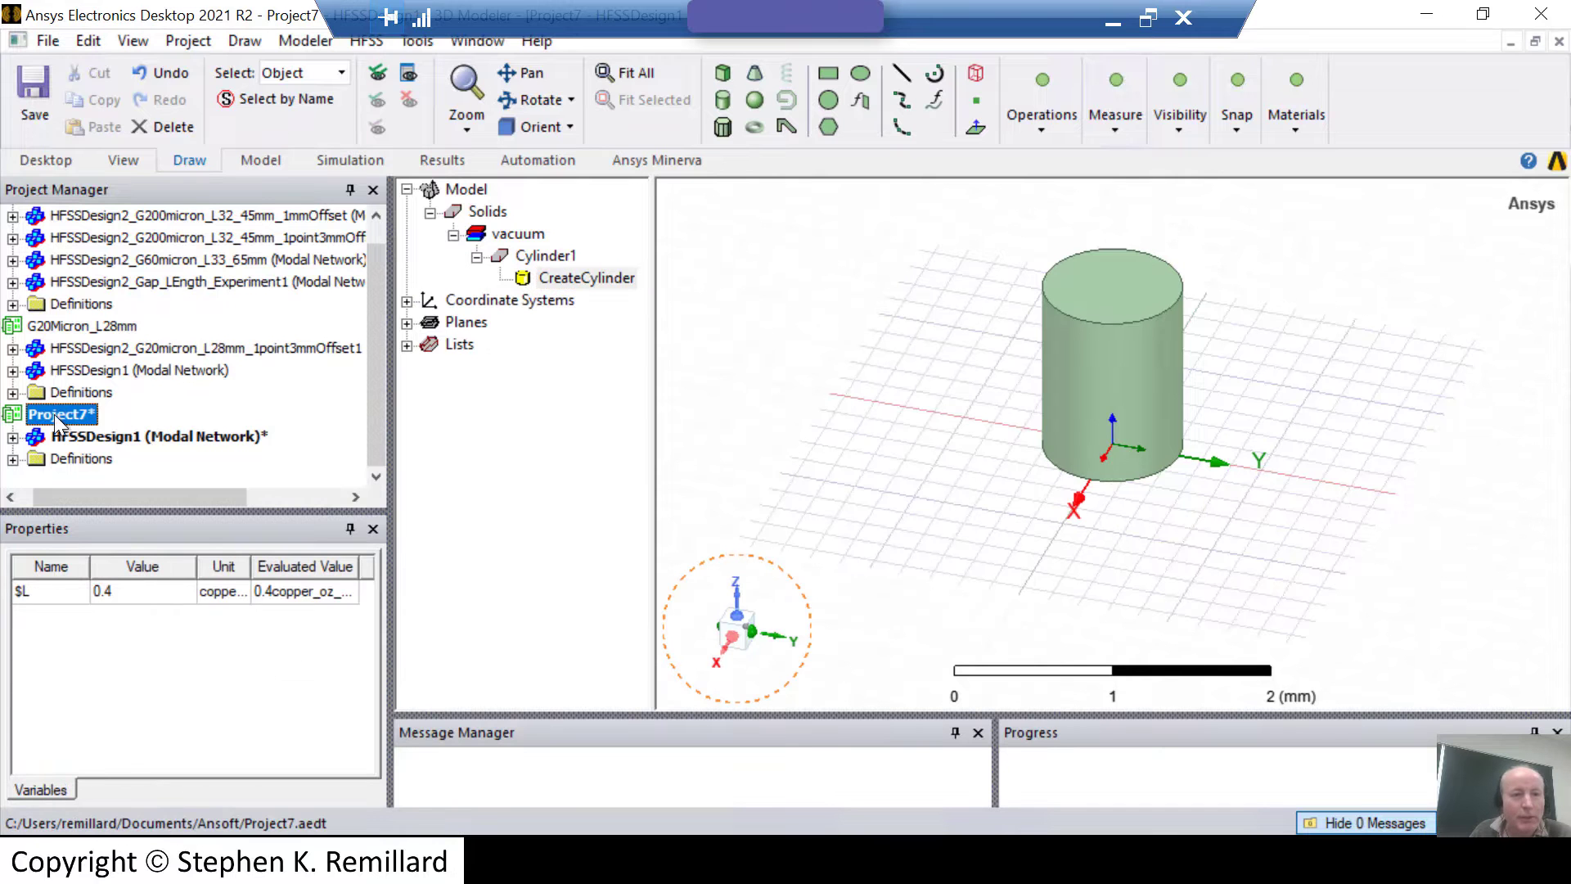
{"action": "left_click", "coordinate": [219, 589]}
{"action": "left_click", "coordinate": [219, 591]}
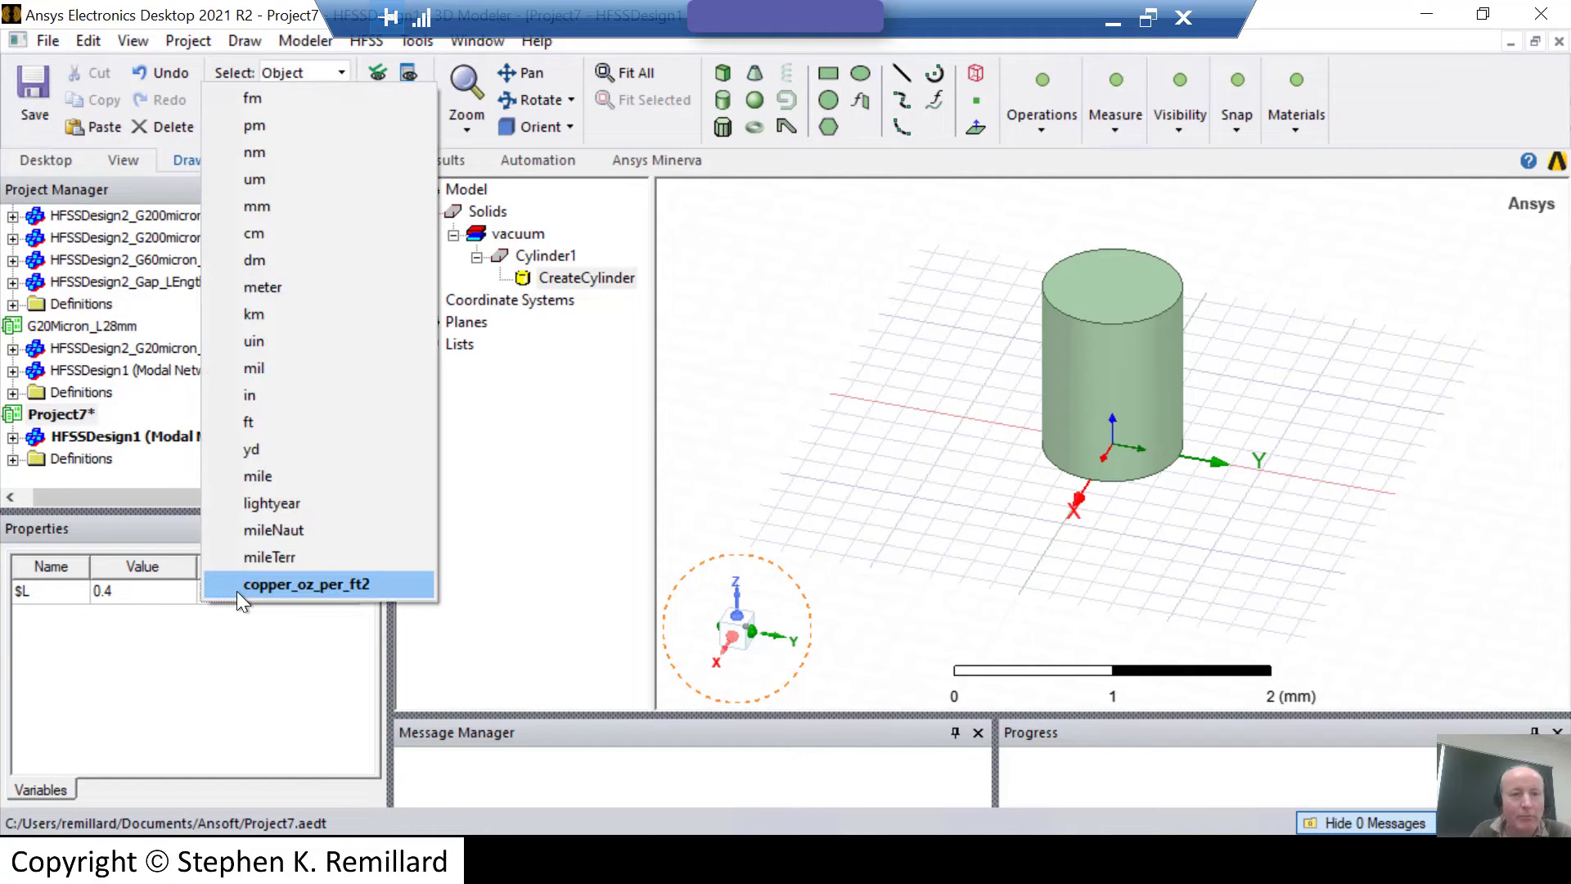
{"action": "left_click", "coordinate": [257, 207]}
{"action": "key", "text": "Return"}
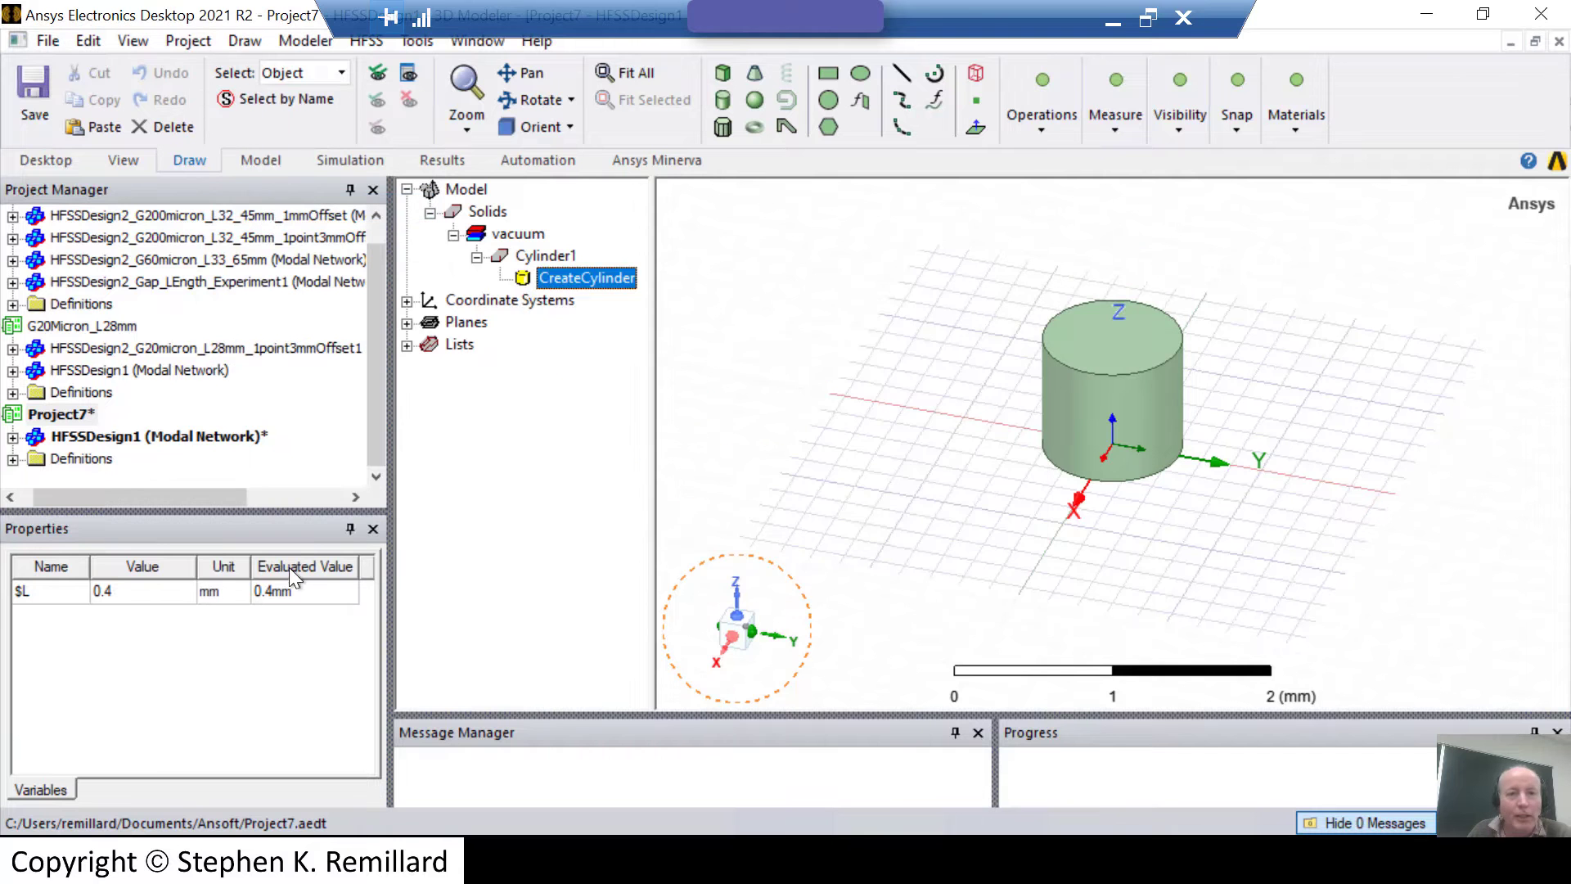
{"action": "double_click", "coordinate": [586, 278]}
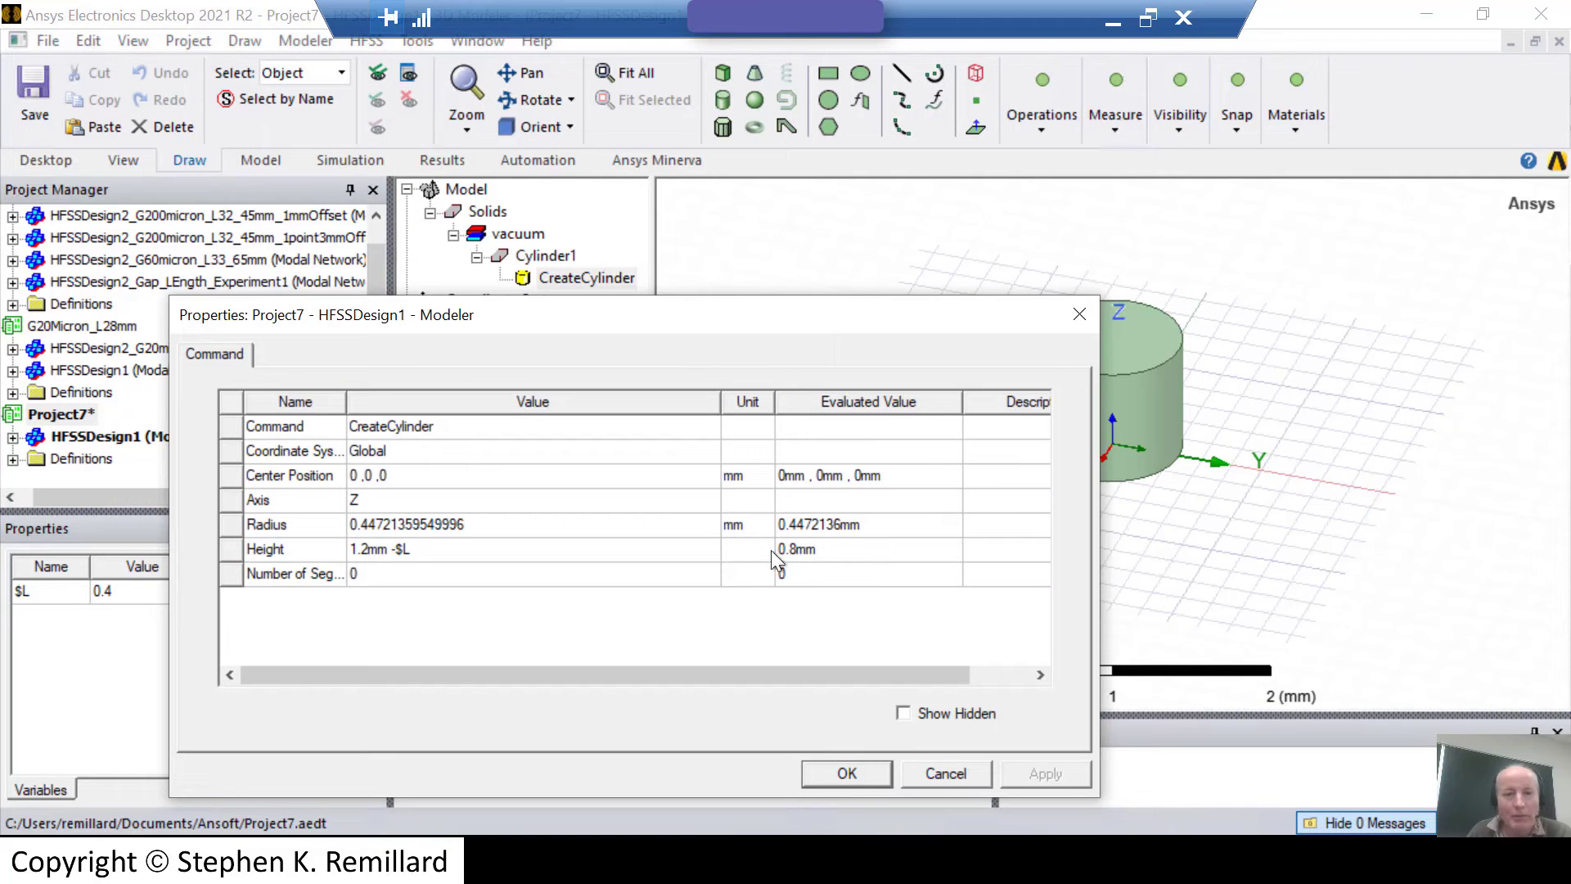
{"action": "left_click", "coordinate": [848, 774]}
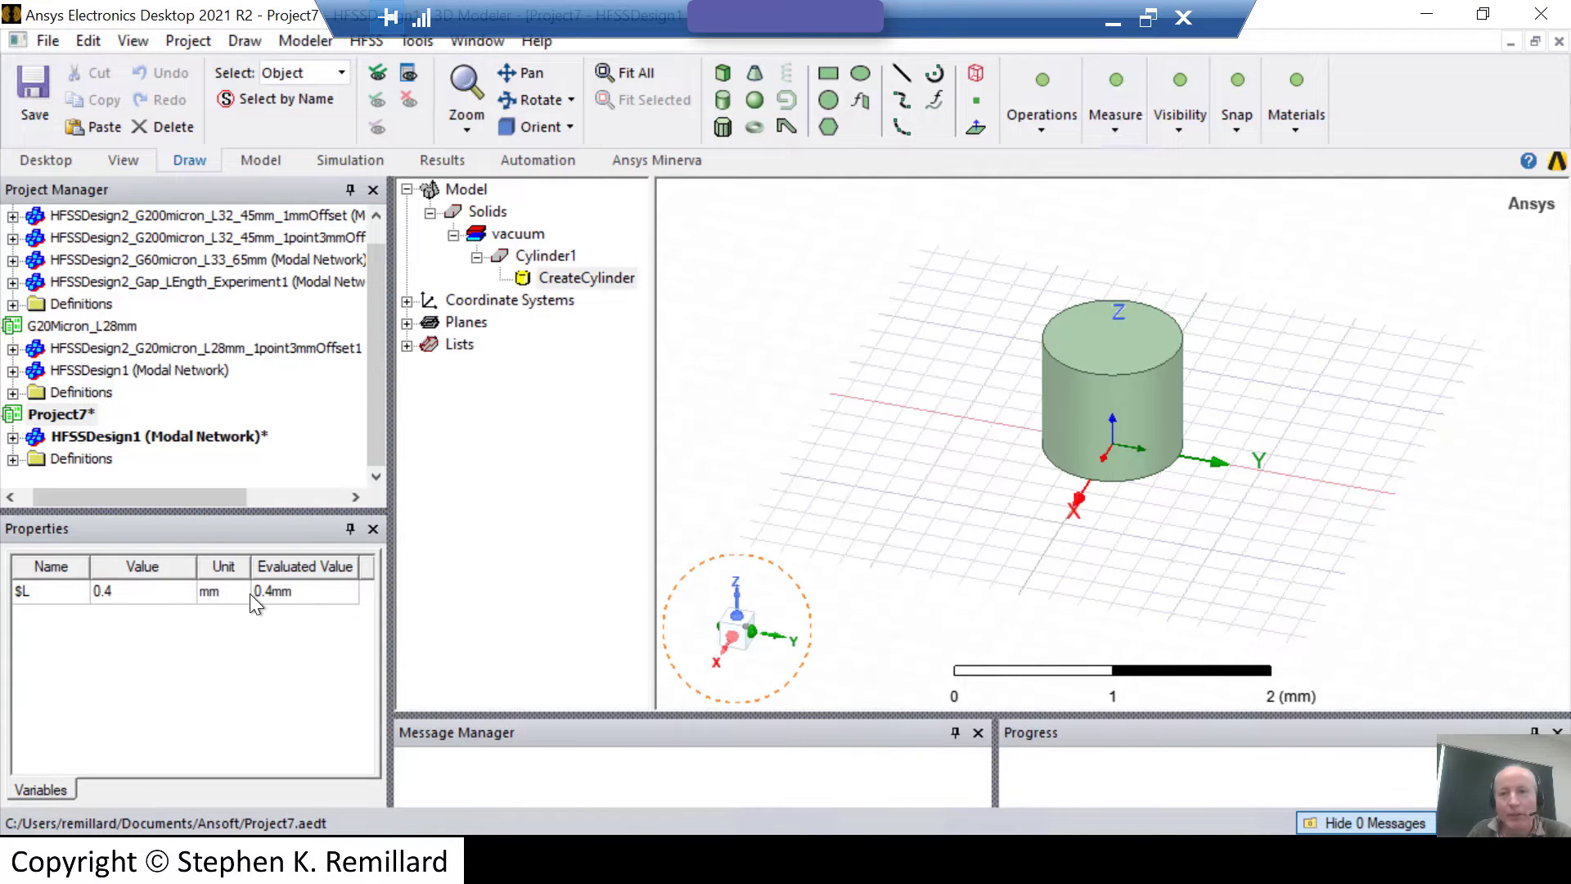
Change $L to 0.6, then 0, then -1 mm, stretching Cylinder1 to 2.2 mm tall.
{"action": "left_click", "coordinate": [148, 593]}
{"action": "type", "text": "0"}
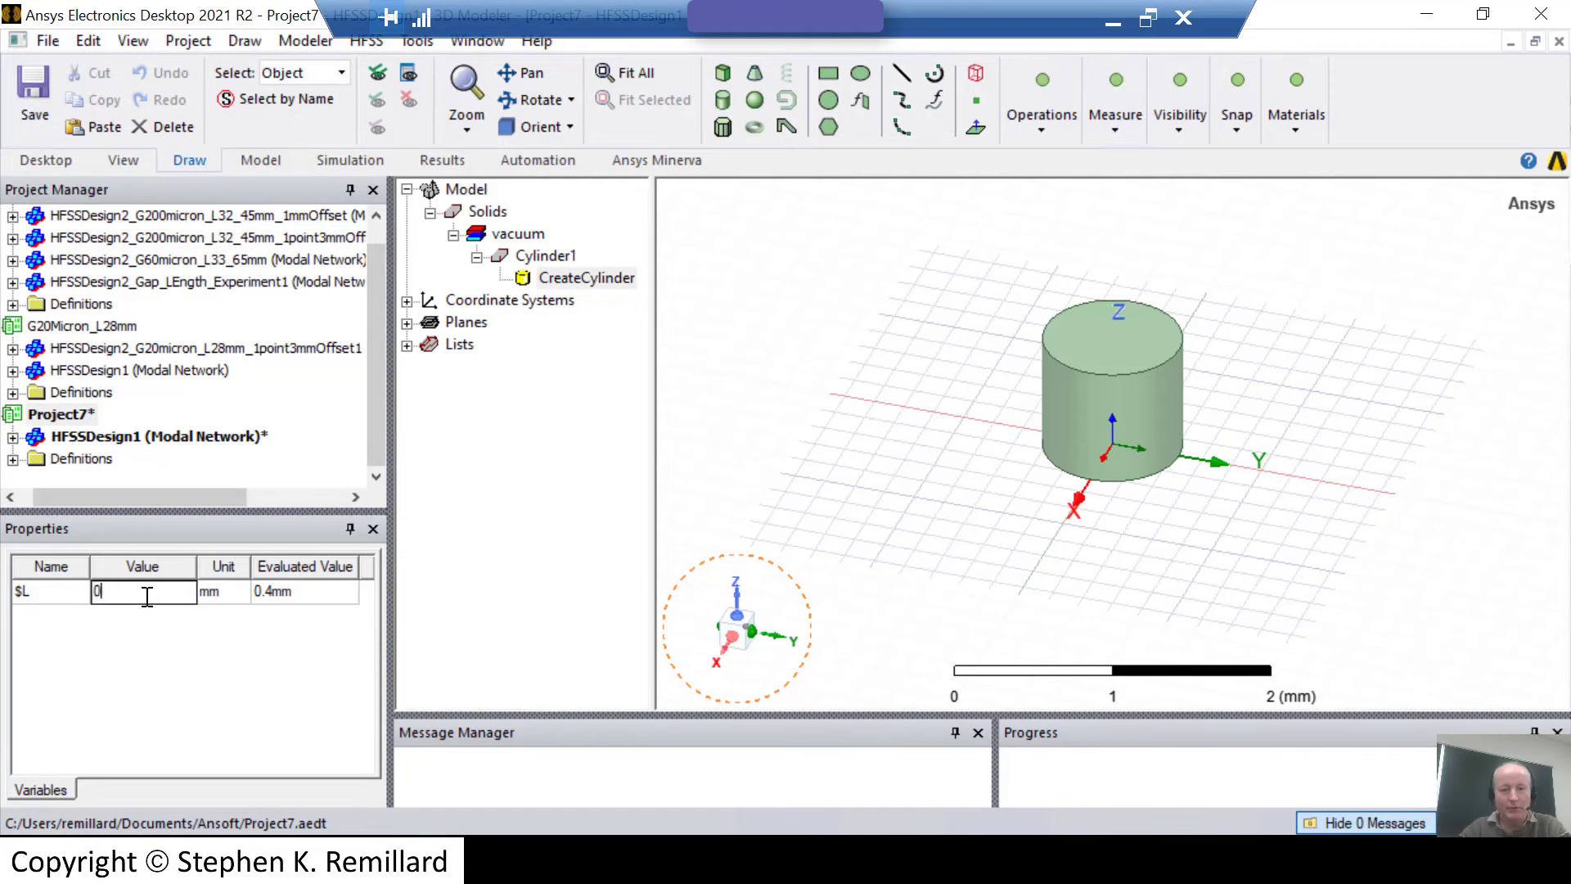
{"action": "type", "text": ".6"}
{"action": "key", "text": "Return"}
{"action": "left_click", "coordinate": [148, 593]}
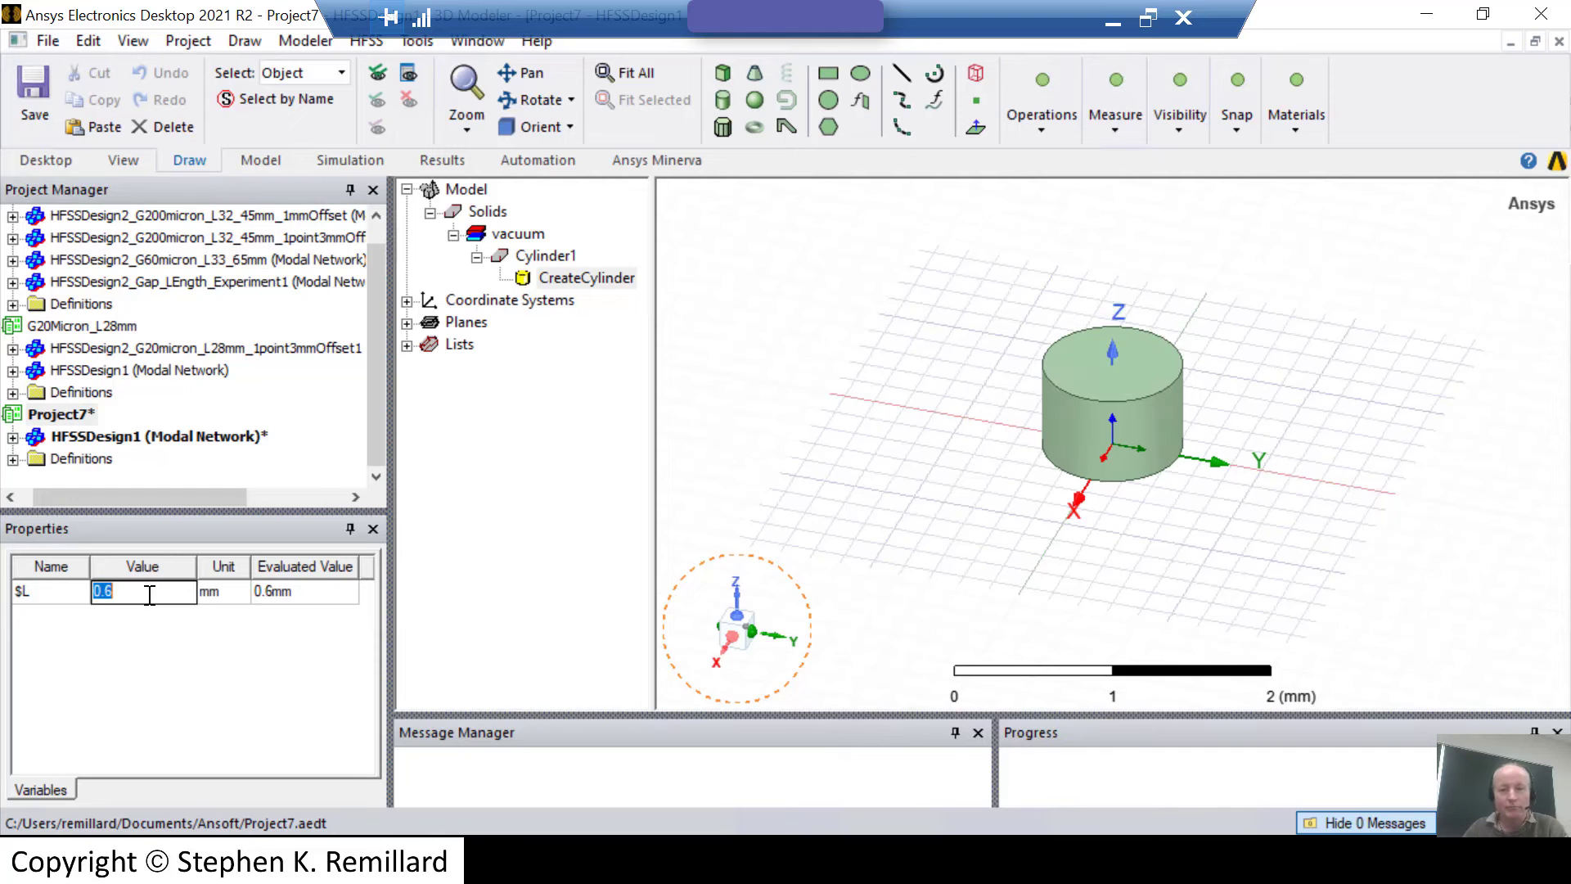
{"action": "type", "text": "0"}
{"action": "key", "text": "Return"}
{"action": "type", "text": "-"}
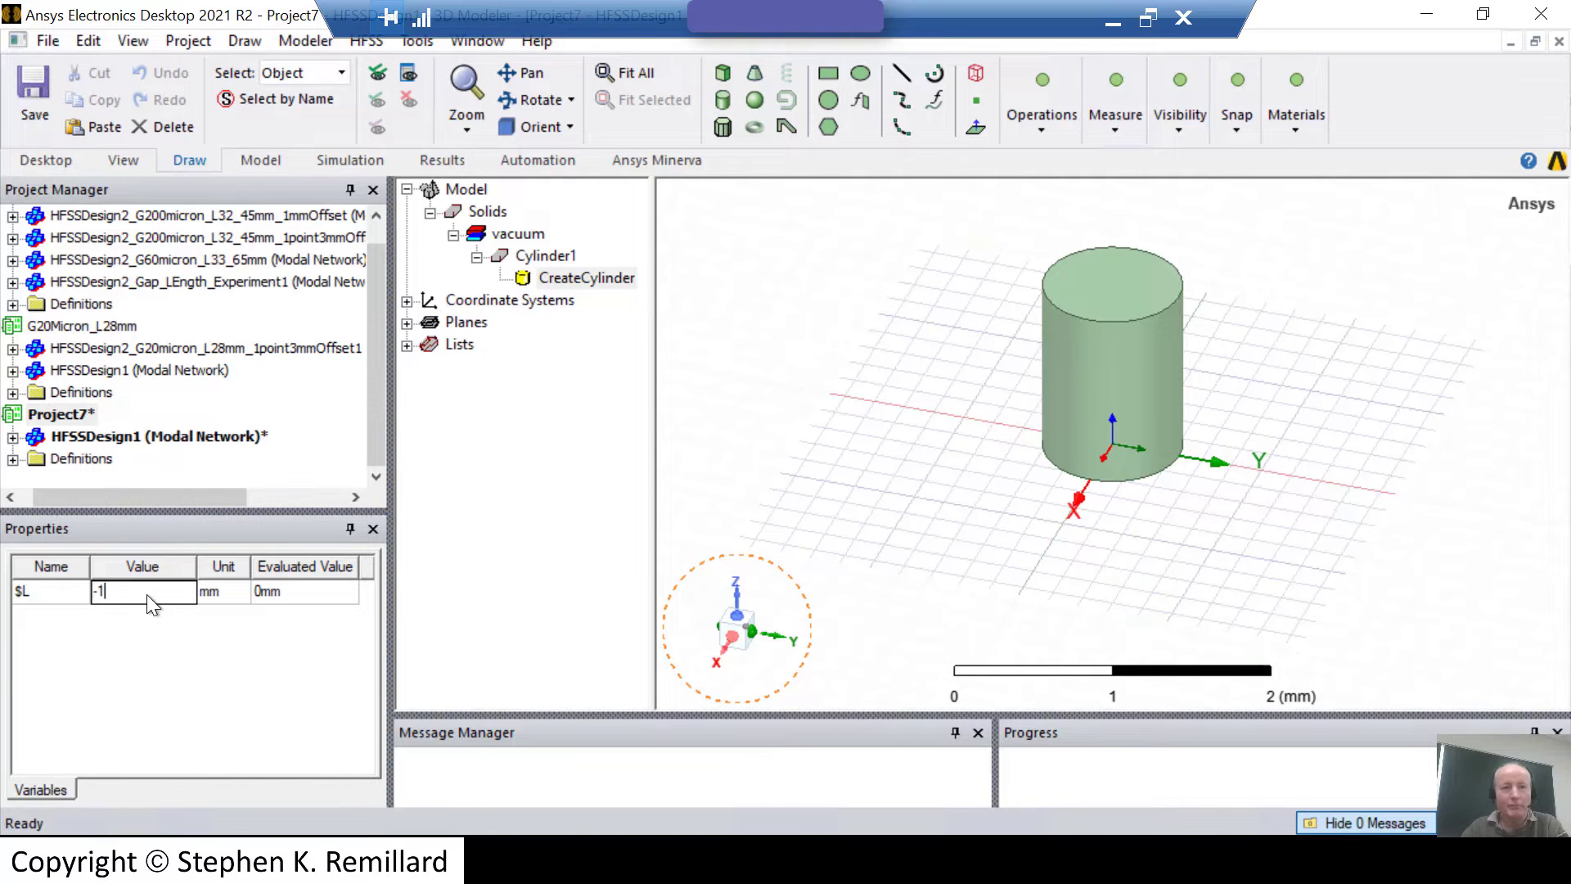
{"action": "type", "text": "1"}
{"action": "key", "text": "Return"}
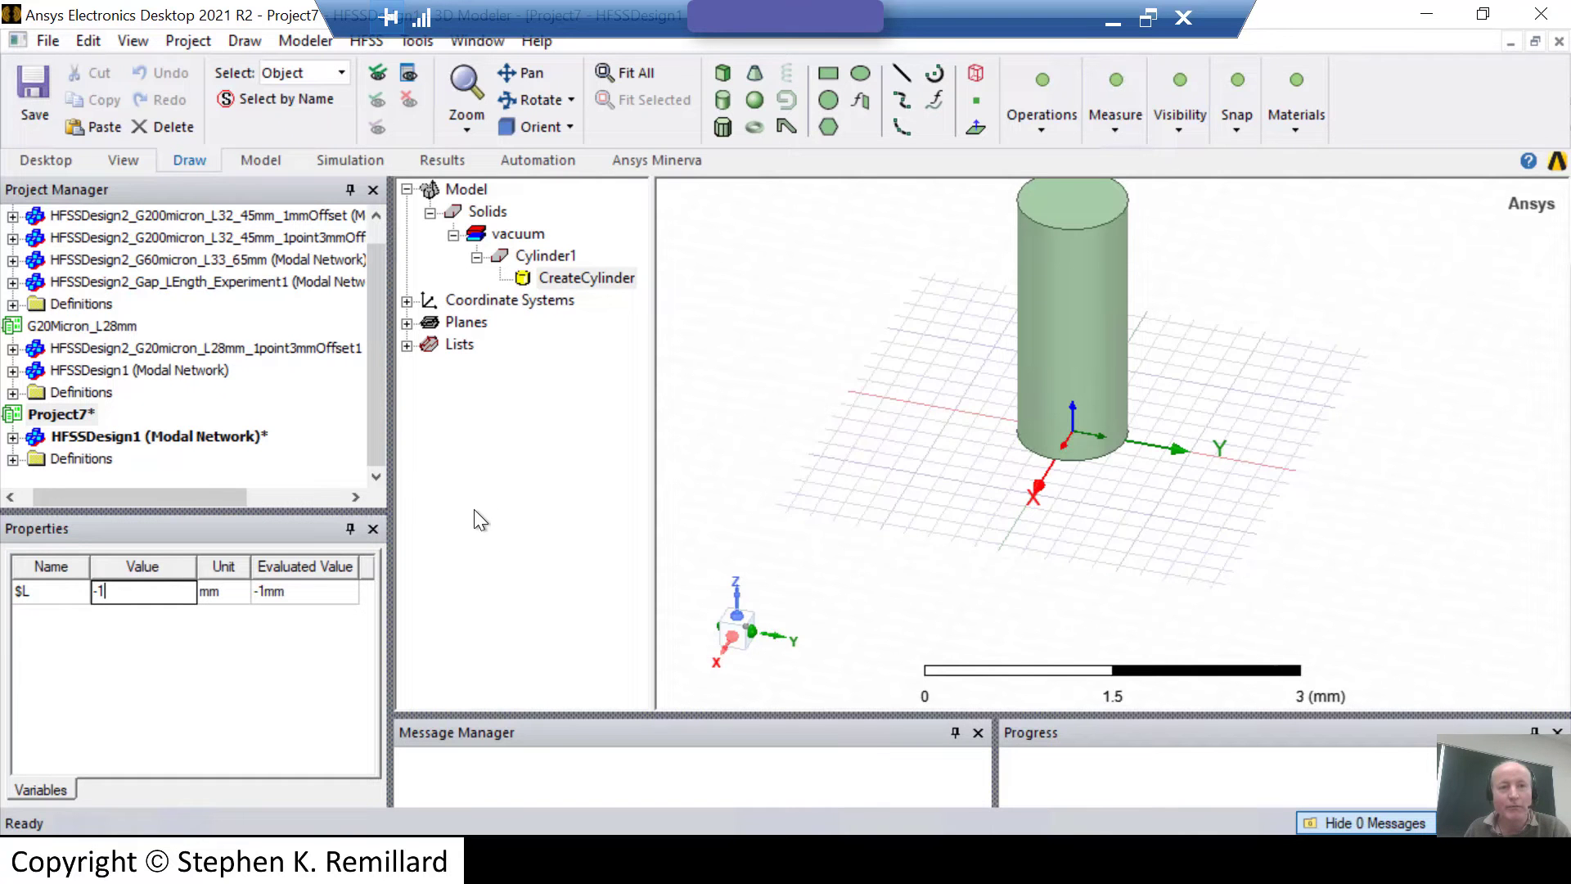
Switch to HFSSDesign2 under G20Micron_L28mm and view its variables, $L 28 mm and $G 0.02 mm.
{"action": "left_click", "coordinate": [117, 347]}
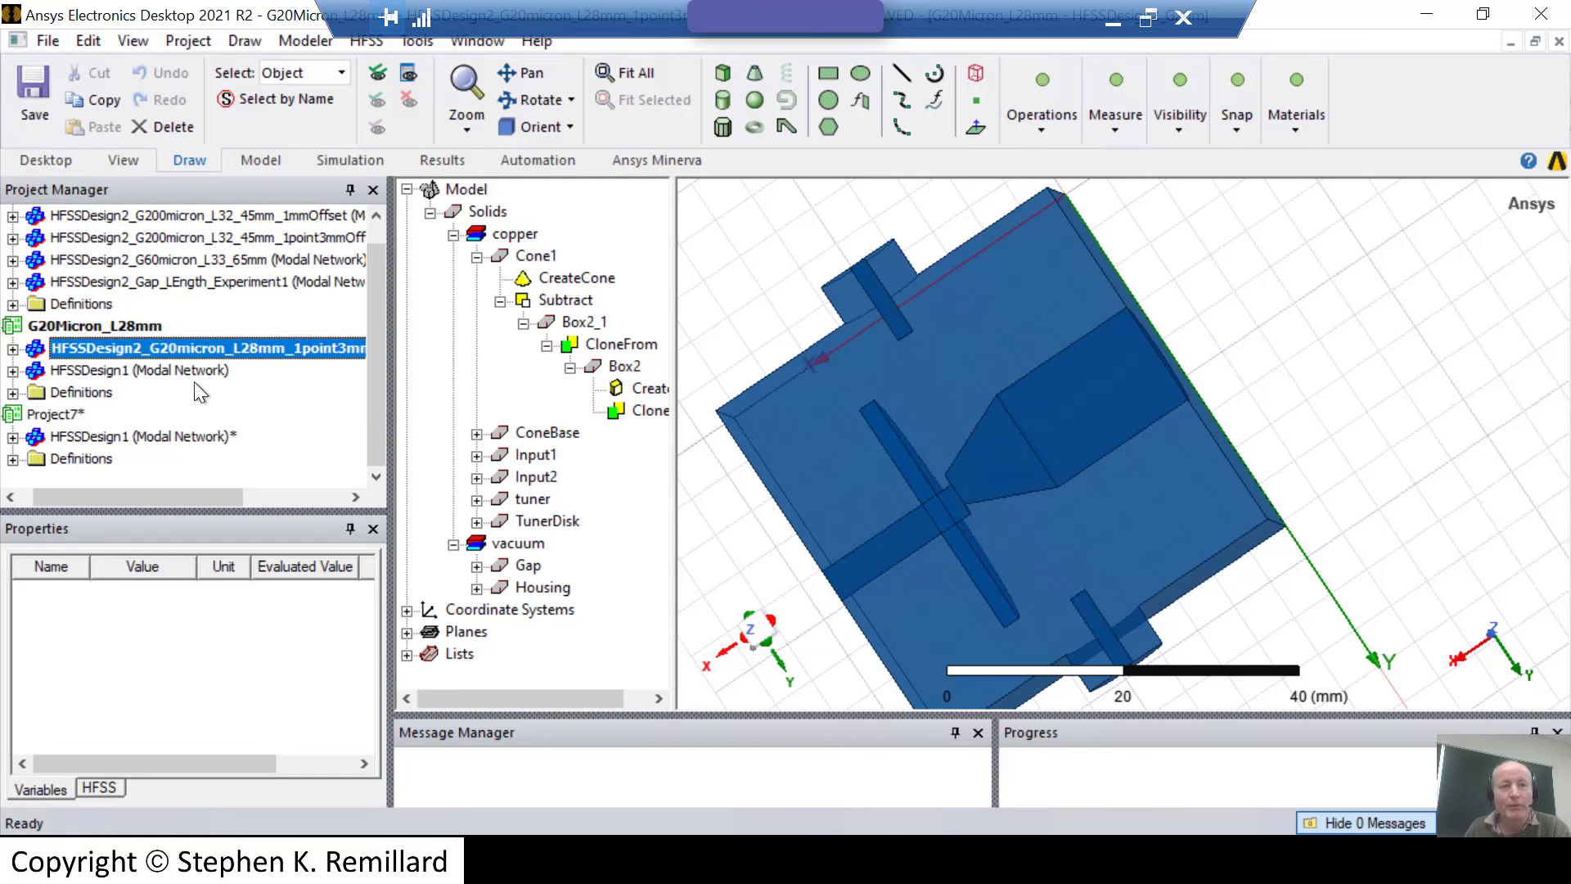
{"action": "left_click", "coordinate": [135, 327]}
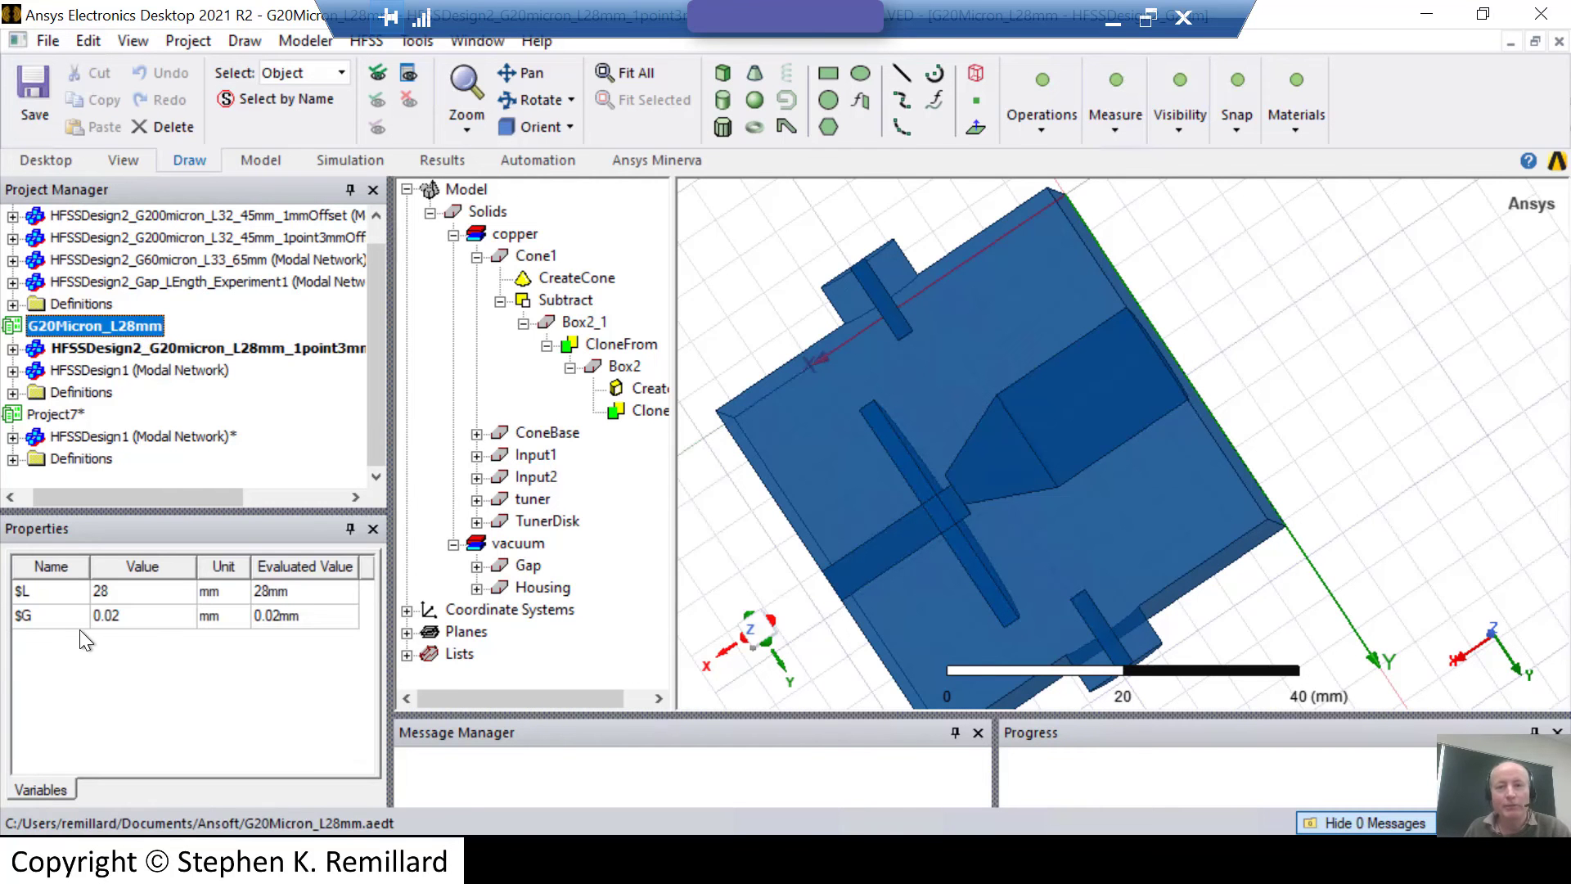